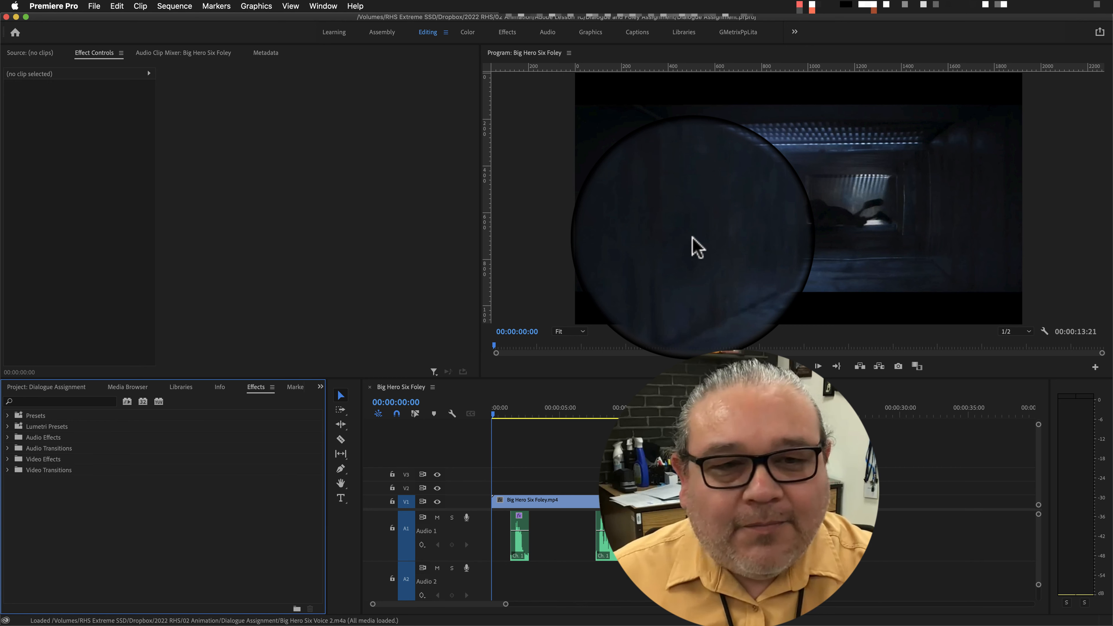
# Preview the Big Hero Six Foley sequence by scrubbing from the start and playing it from about 00:00:07:25.
pyautogui.click(492, 414)
pyautogui.moveTo(492, 413); pyautogui.dragTo(557, 419)
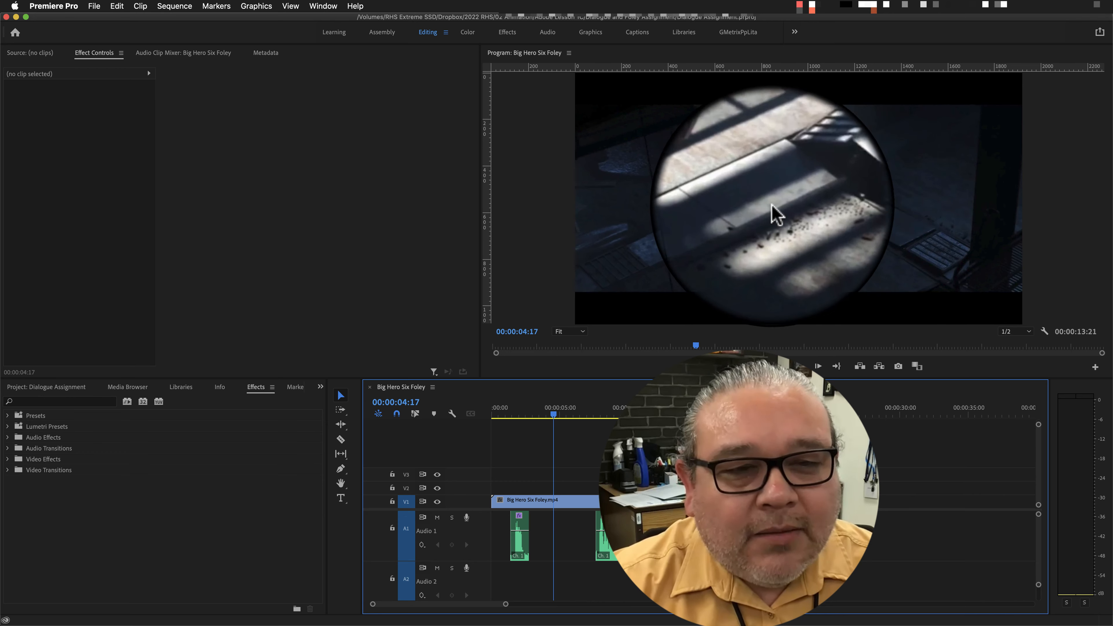
pyautogui.click(549, 415)
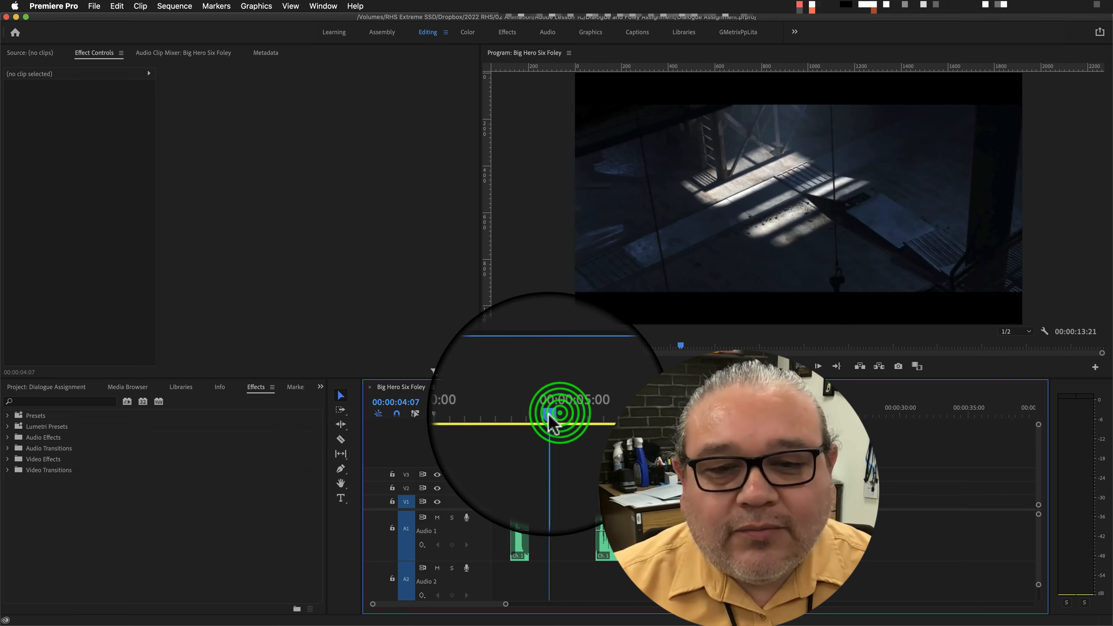
pyautogui.moveTo(550, 420); pyautogui.dragTo(595, 418)
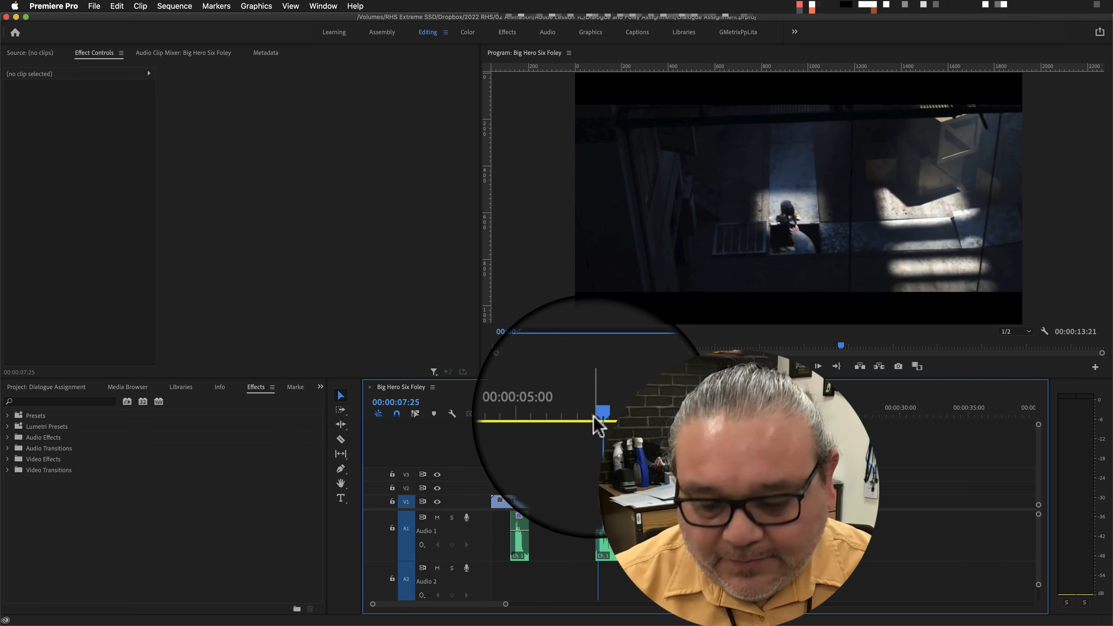
pyautogui.press('space')
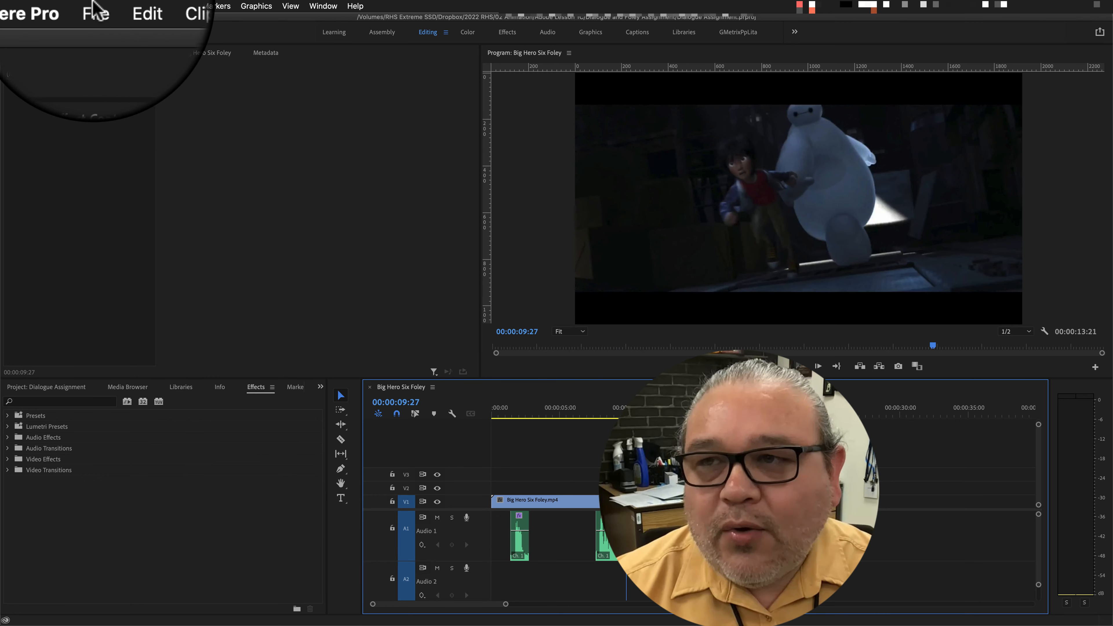
# Hide Premiere Pro, search the installed applications for "gar" and launch GarageBand.
pyautogui.click(54, 6)
pyautogui.click(74, 134)
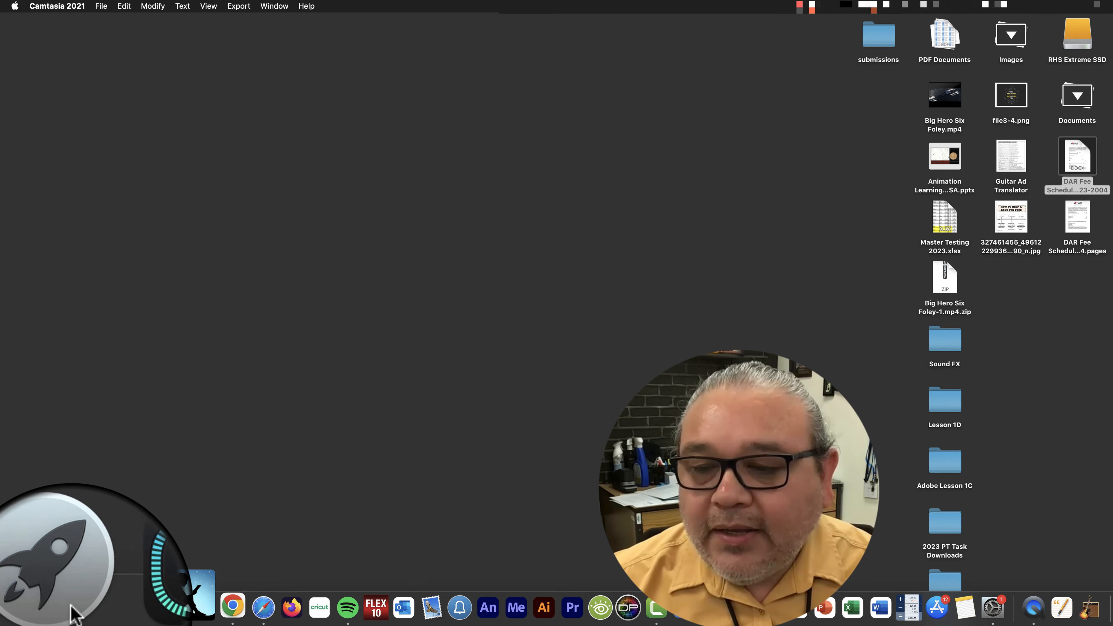
pyautogui.click(69, 604)
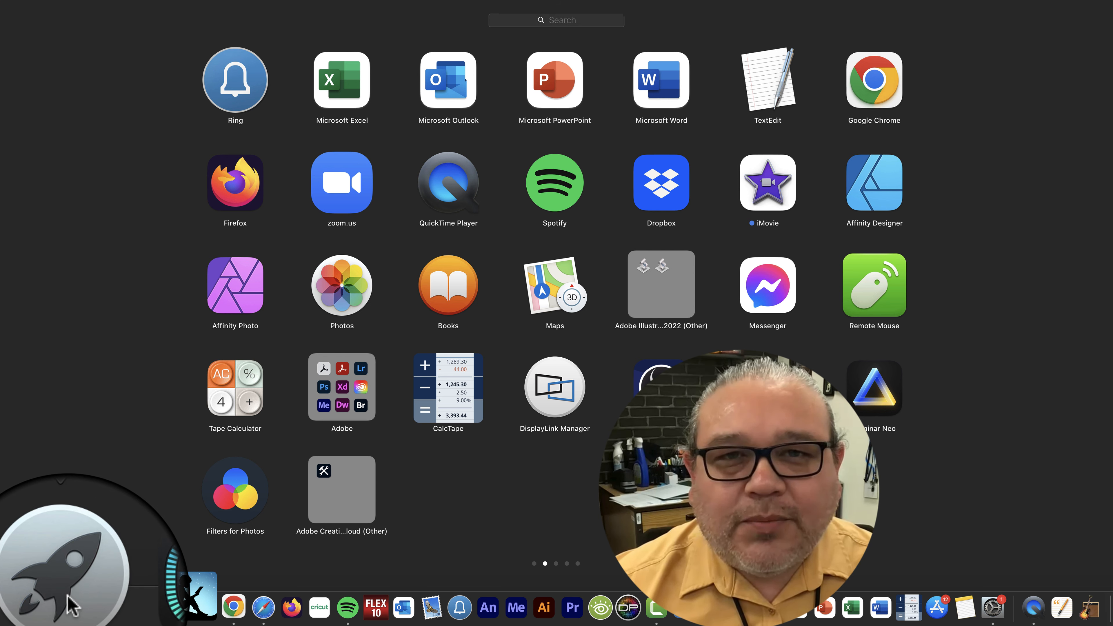
pyautogui.click(589, 21)
pyautogui.write('g')
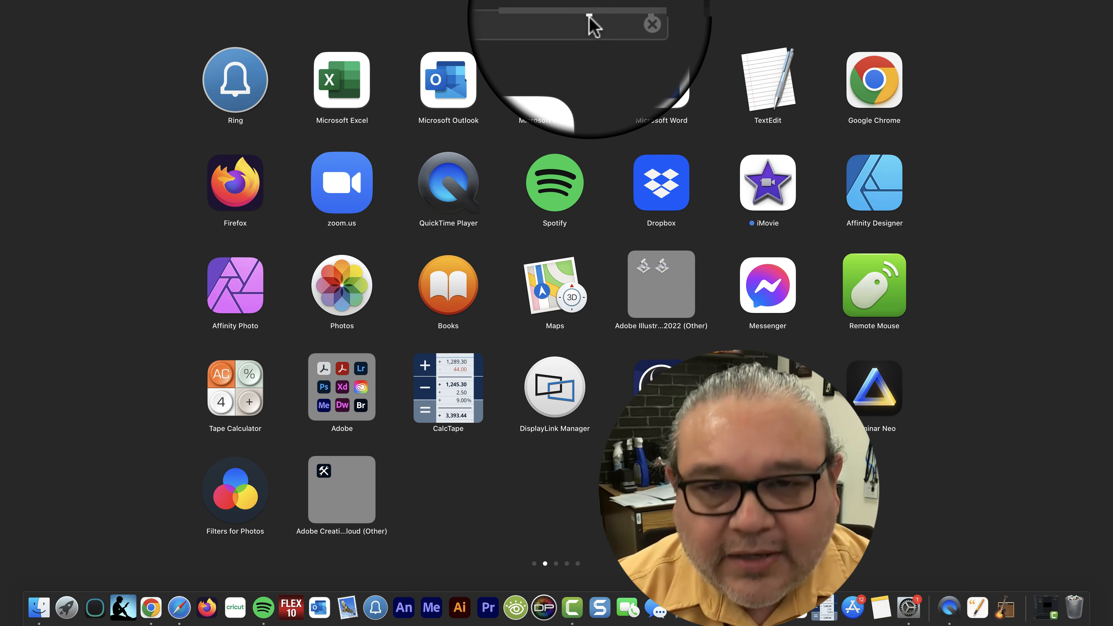
pyautogui.write('ara')
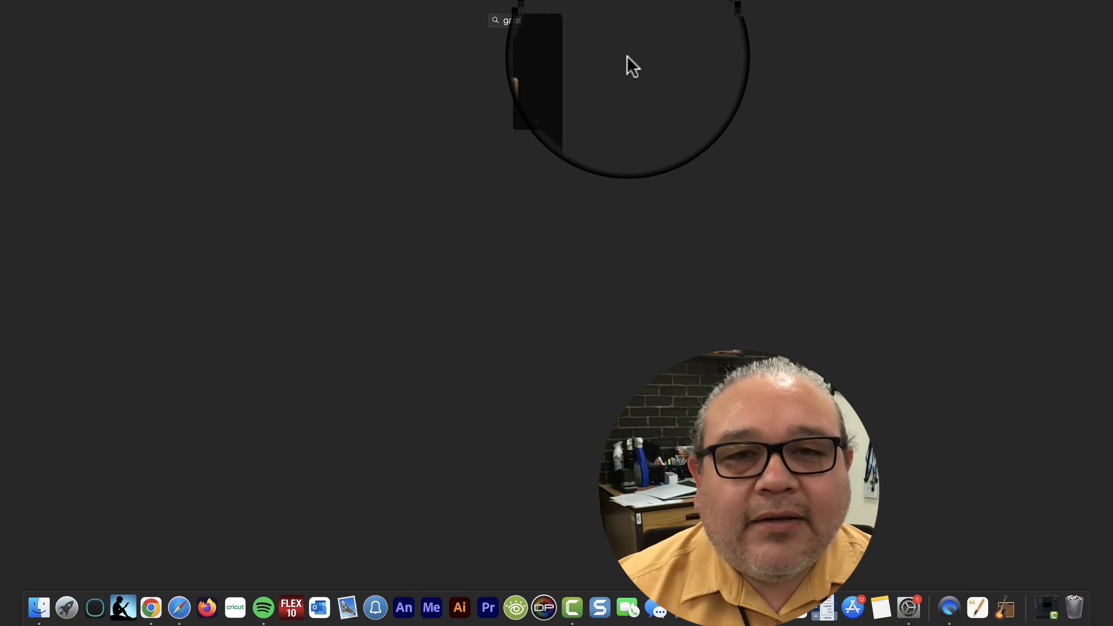
pyautogui.click(566, 86)
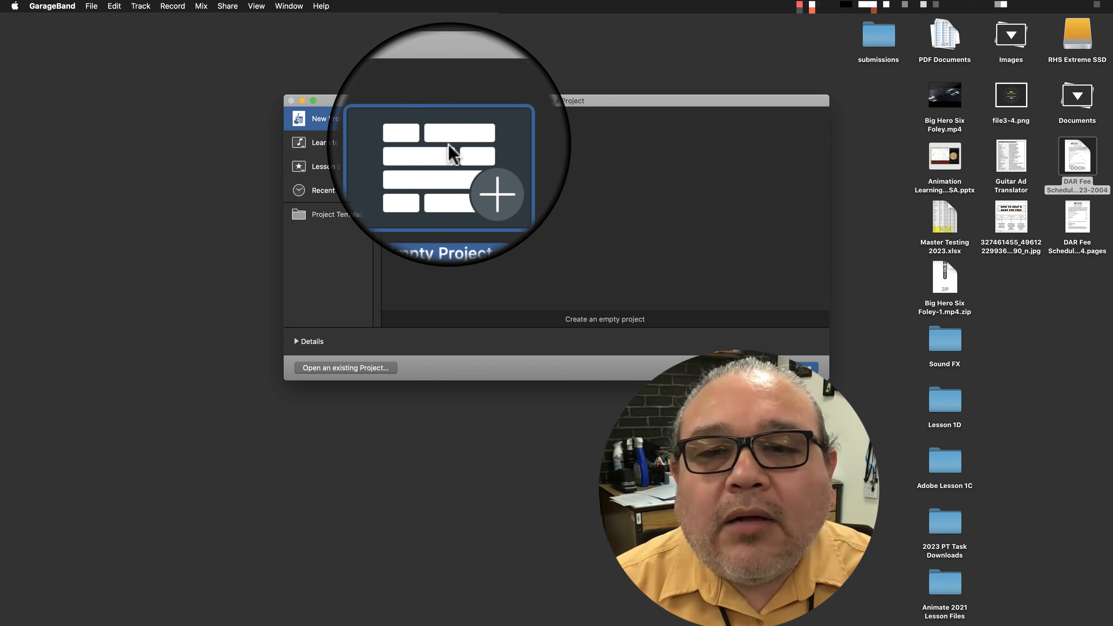
# Create an empty project with a software instrument track for a USB MIDI keyboard.
pyautogui.doubleClick(443, 158)
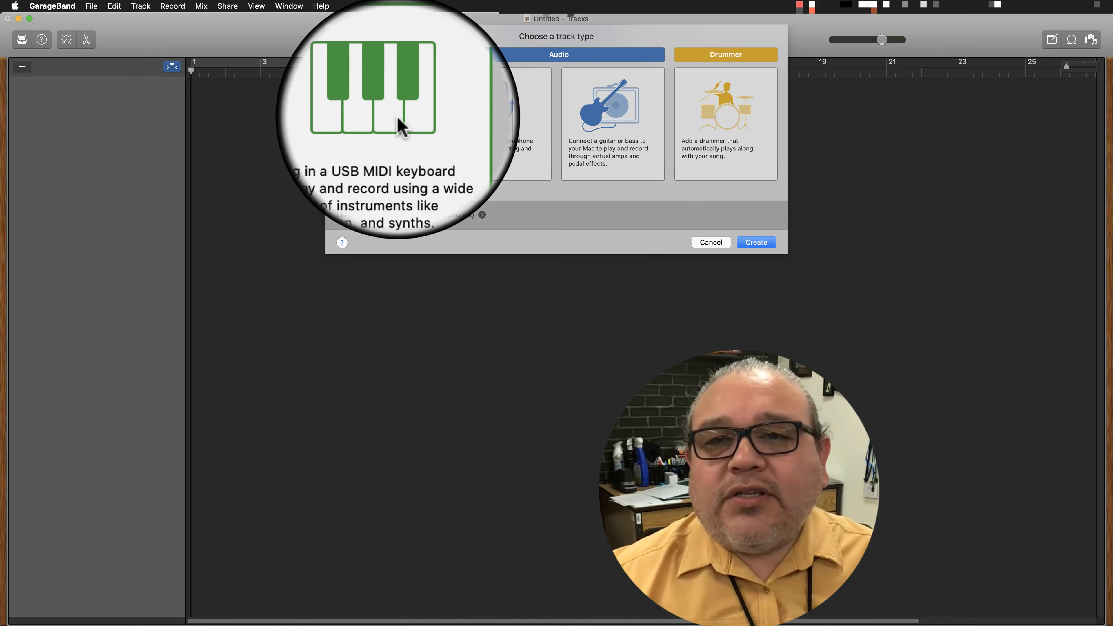
pyautogui.doubleClick(384, 103)
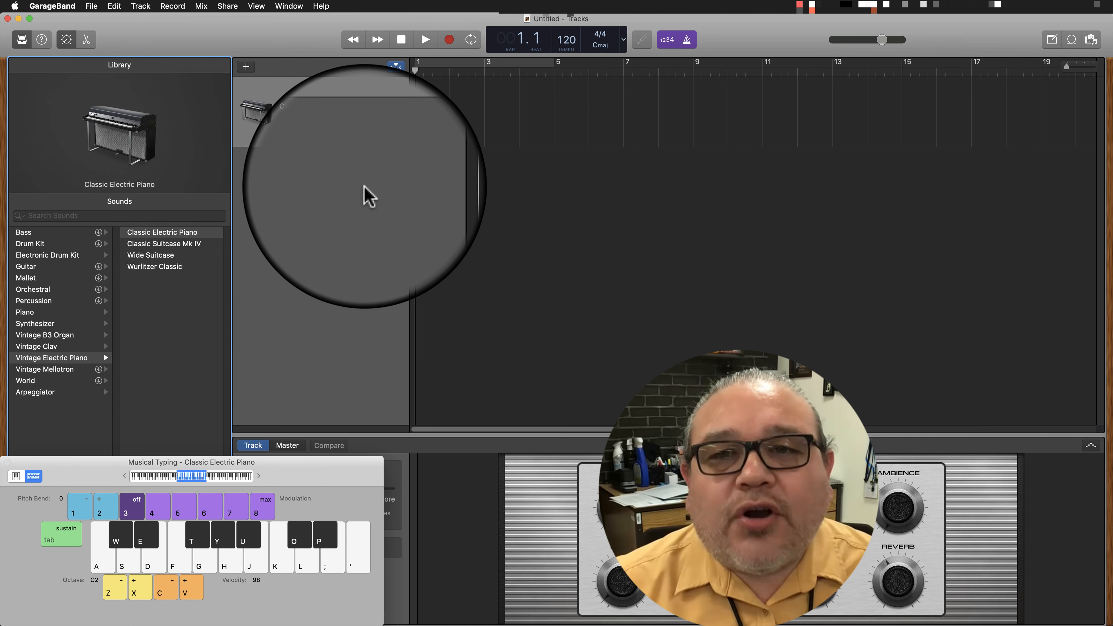
# Audition the Classic Electric Piano with Musical Typing, playing E–G and D–F note pairs and rising single-note runs from D.
pyautogui.click(327, 499)
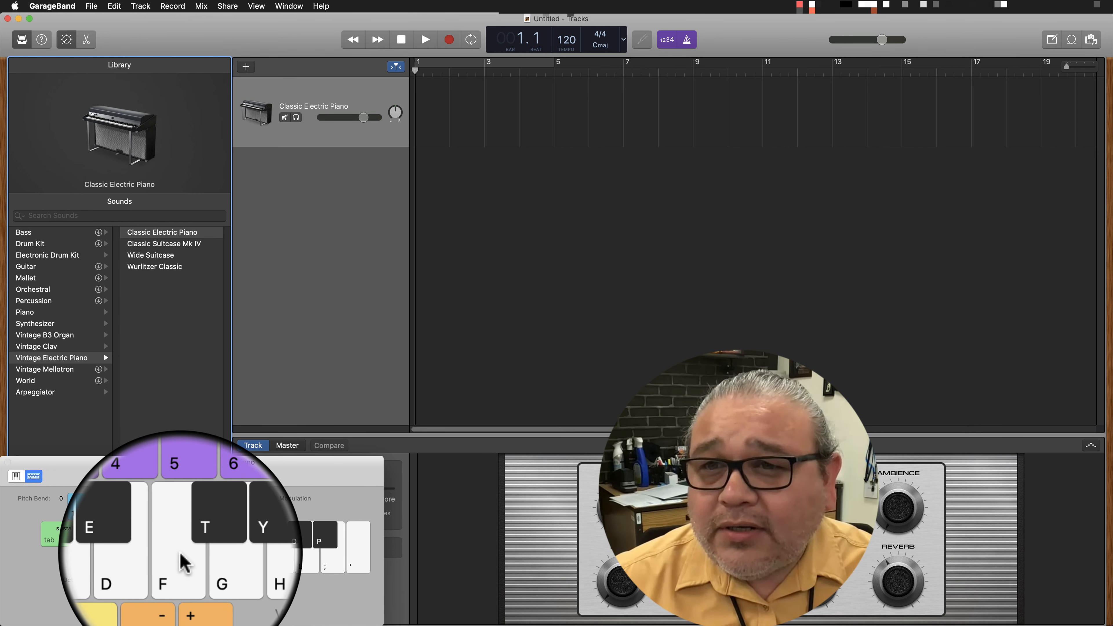
pyautogui.hotkey('d', 'g')
pyautogui.hotkey('d', 'g')
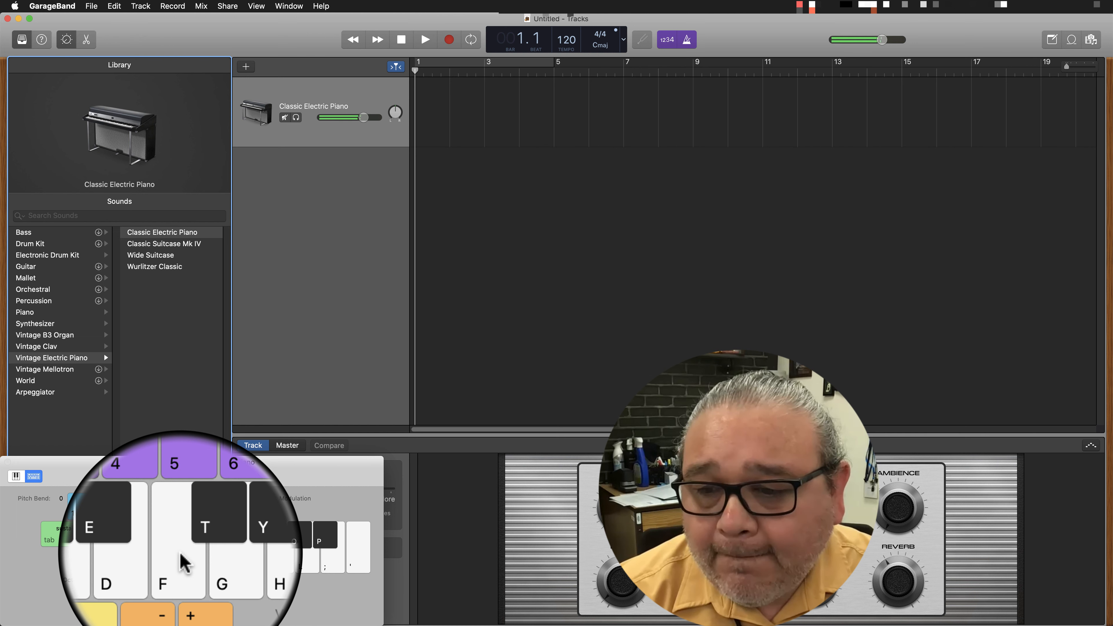
pyautogui.hotkey('s', 'f')
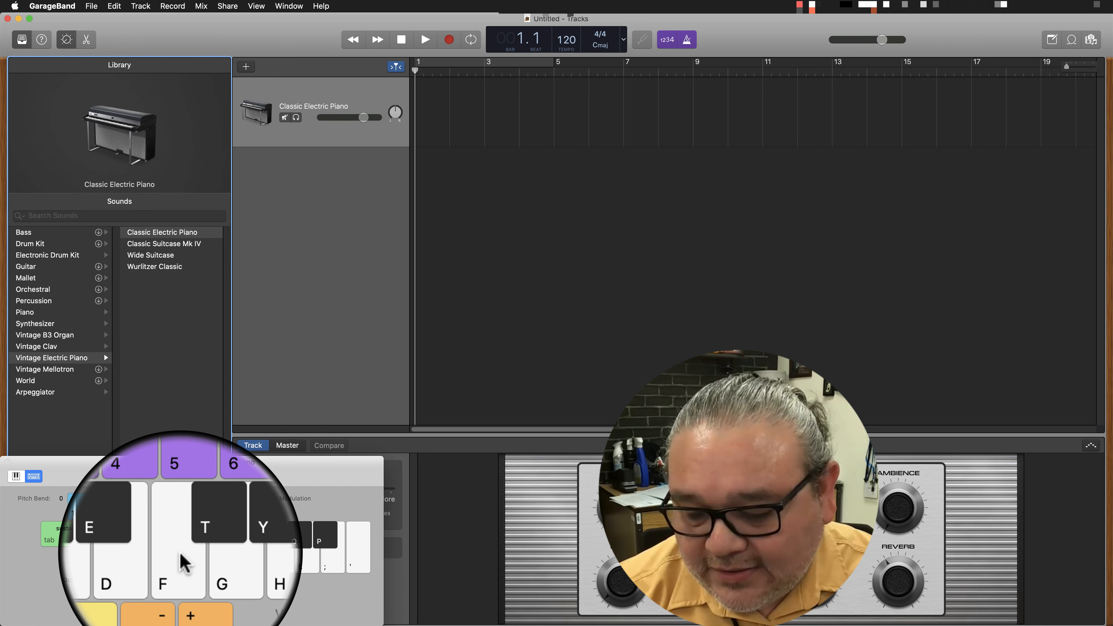
pyautogui.press('s')
pyautogui.press('d')
pyautogui.press('f')
pyautogui.press('g')
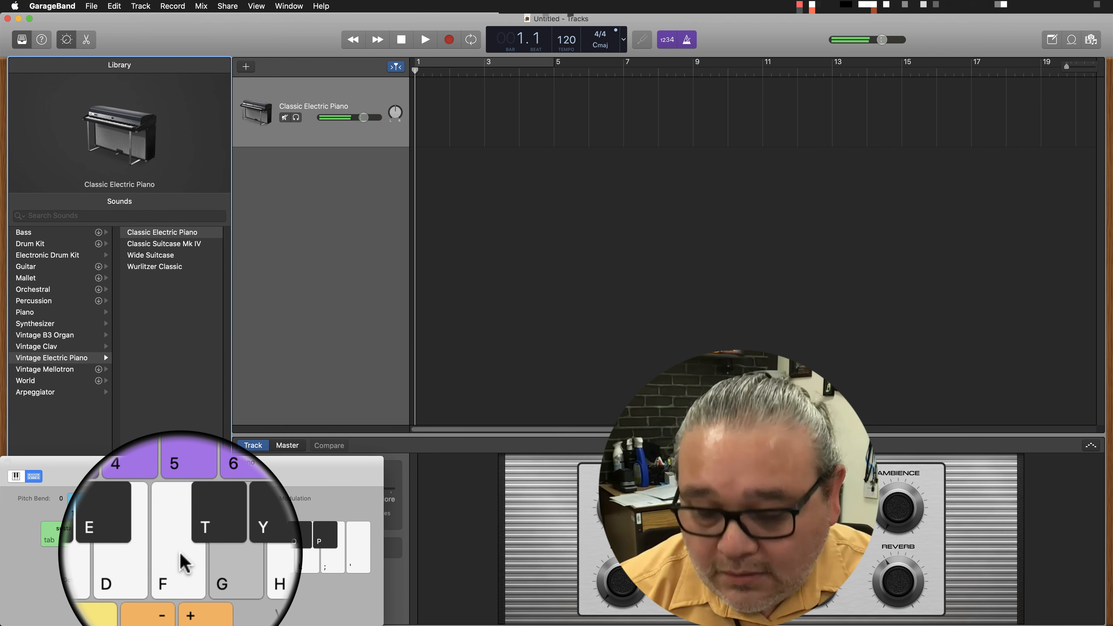
pyautogui.press('h')
pyautogui.press('j')
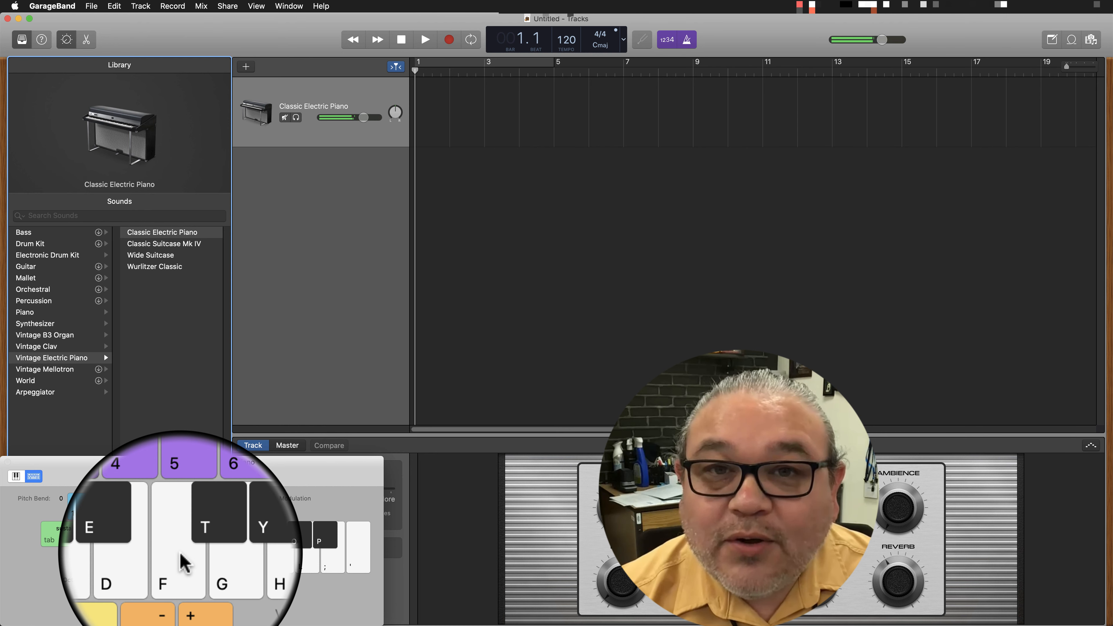
pyautogui.press('s')
pyautogui.press('d')
pyautogui.press('f')
pyautogui.press('g')
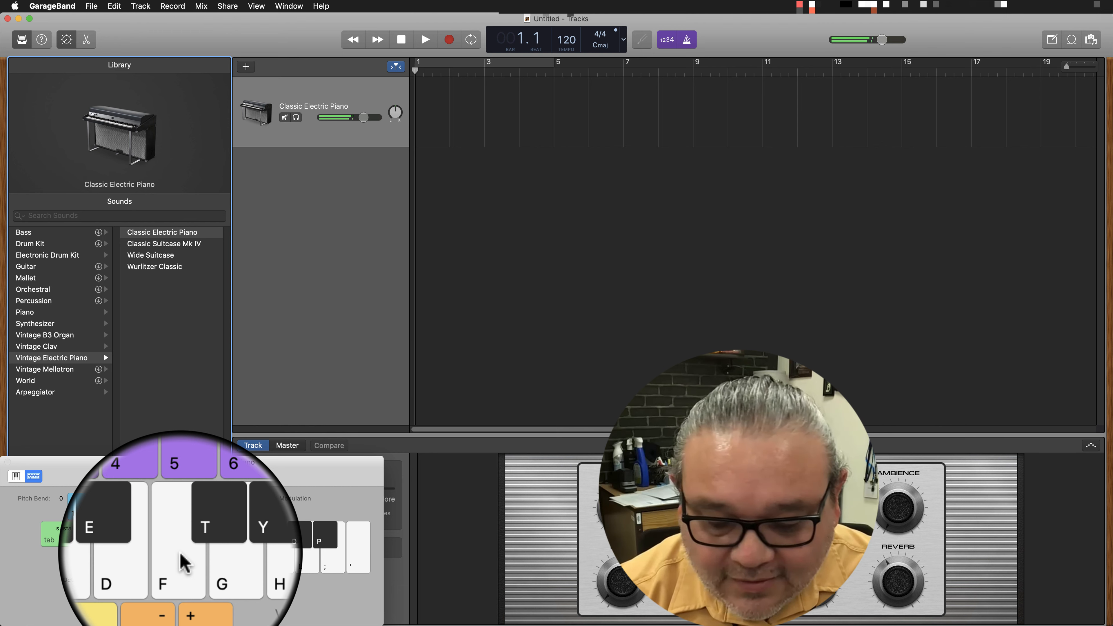
pyautogui.press('j')
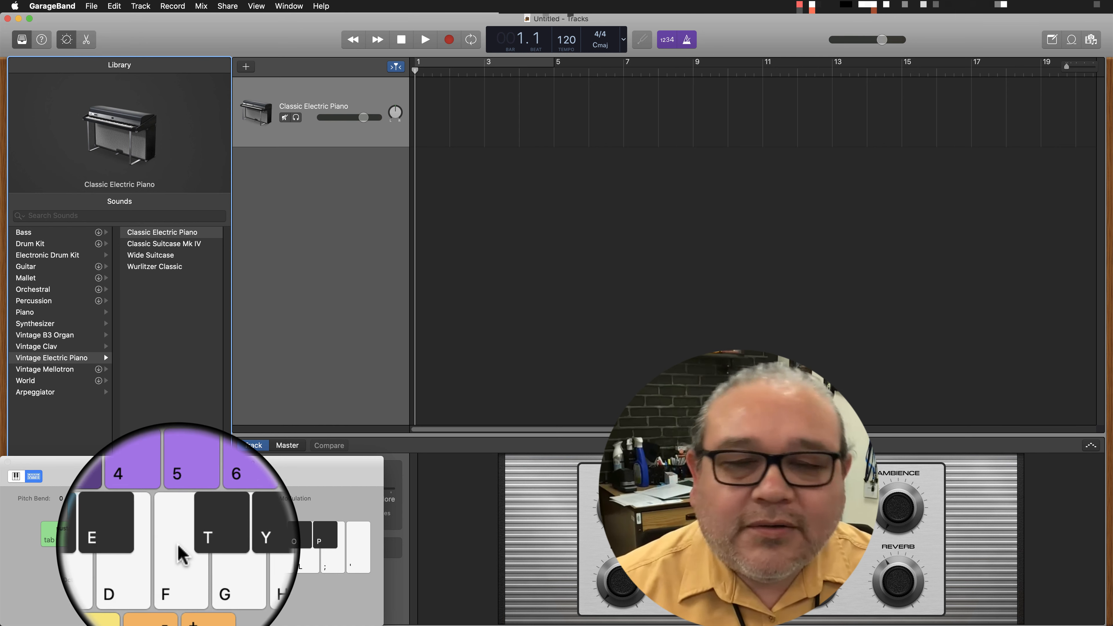
# Test simple chords on the Classic Electric Piano with Musical Typing, including D minor and E minor.
pyautogui.click(326, 158)
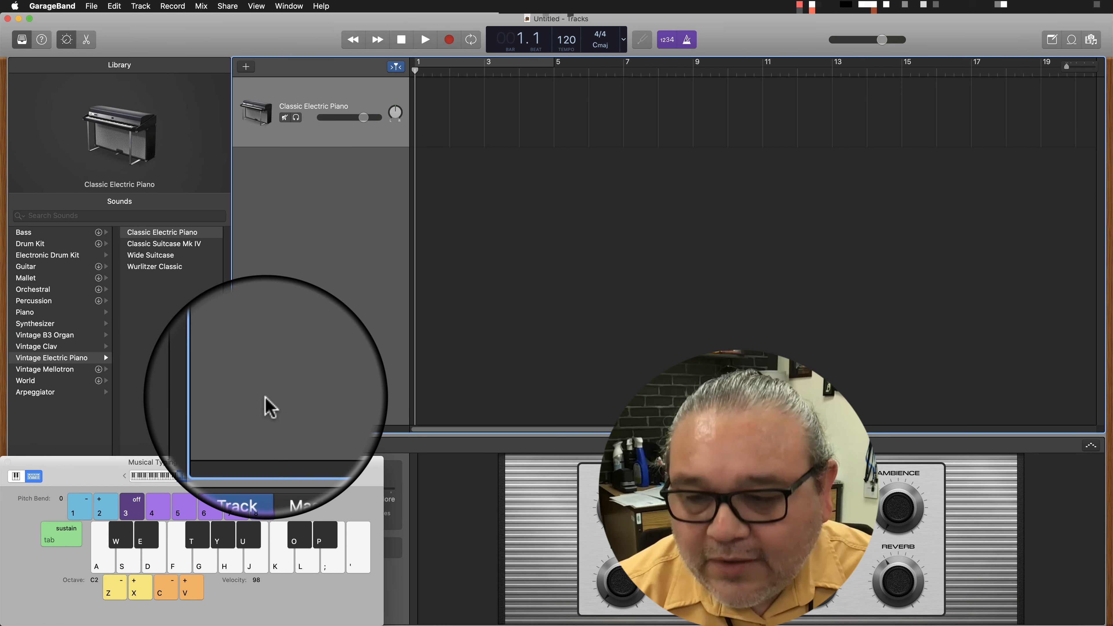
pyautogui.press('a')
pyautogui.press('d')
pyautogui.press('f')
pyautogui.press('s')
pyautogui.press('f')
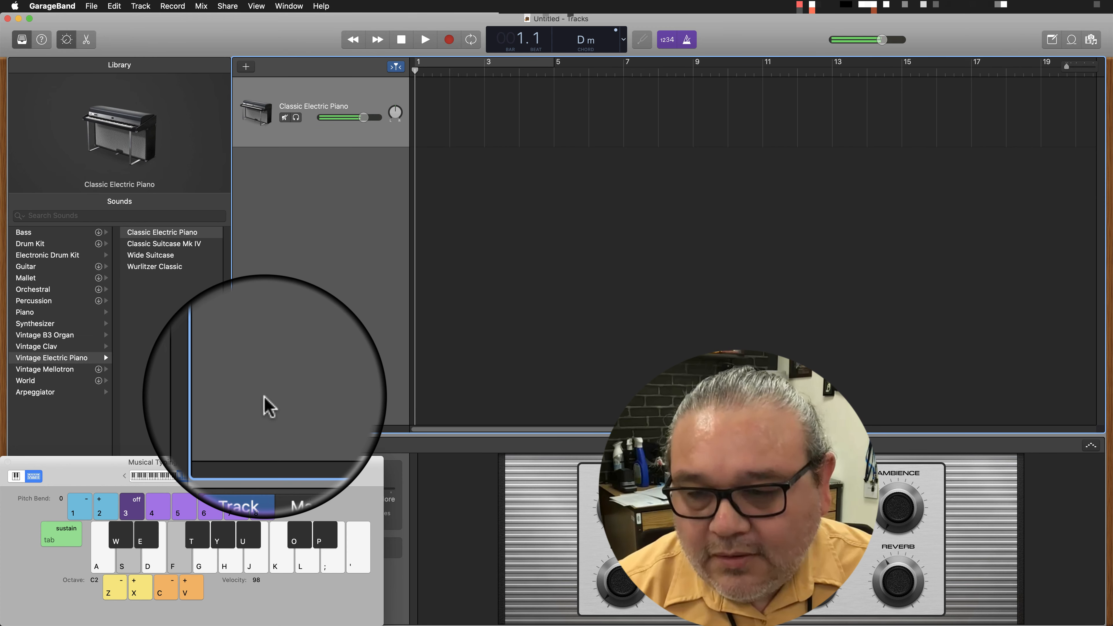
pyautogui.press('g')
pyautogui.press('d')
pyautogui.press('g')
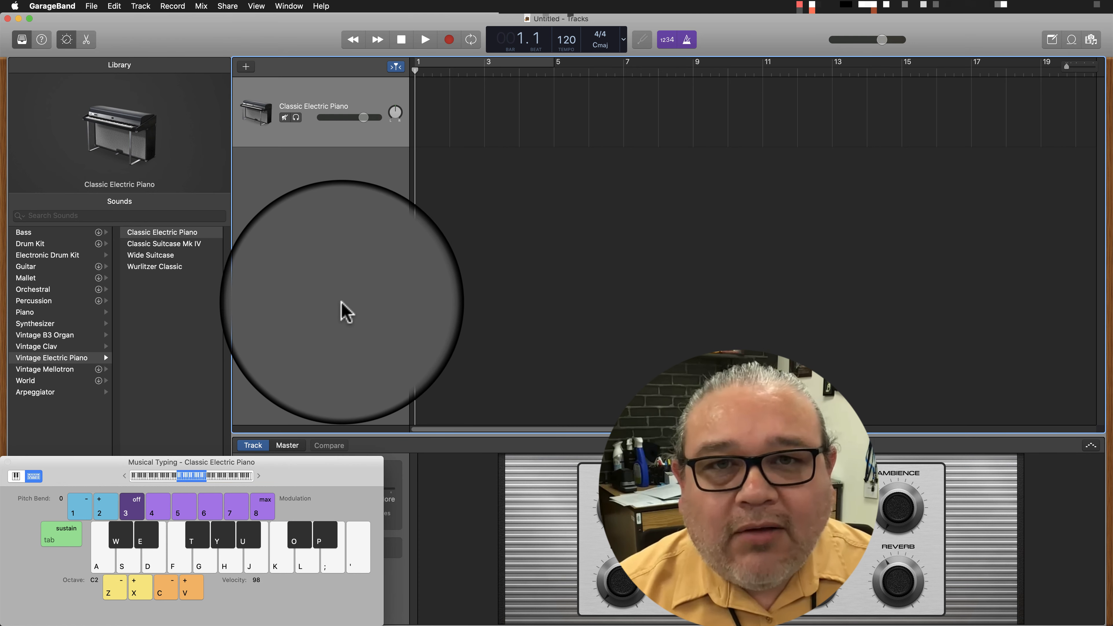
pyautogui.hotkey('d', 'g')
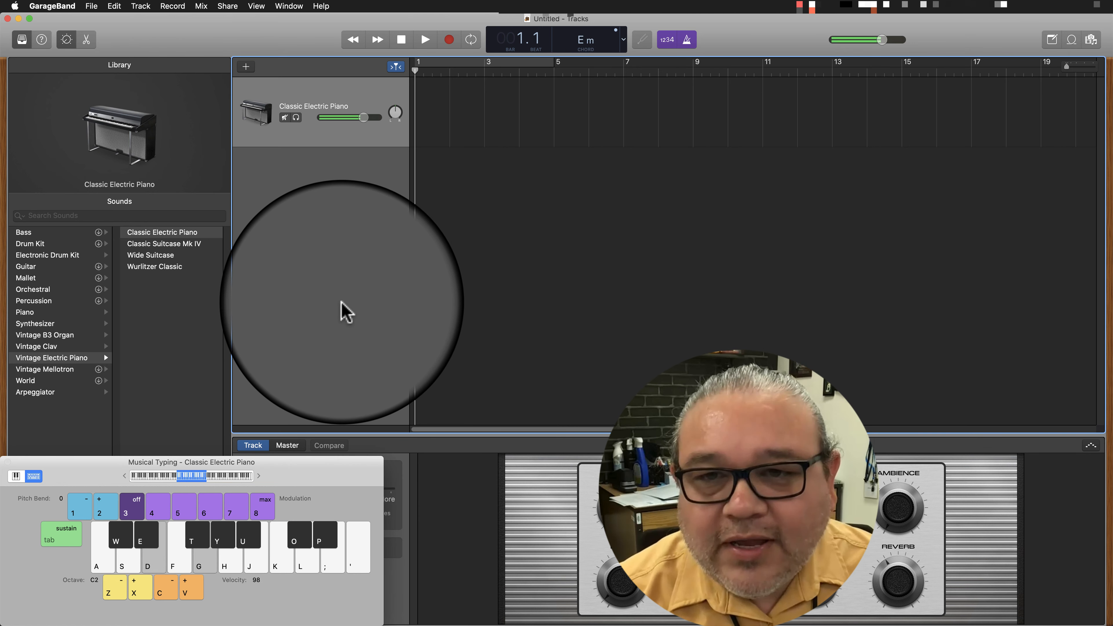
pyautogui.hotkey('s', 'f')
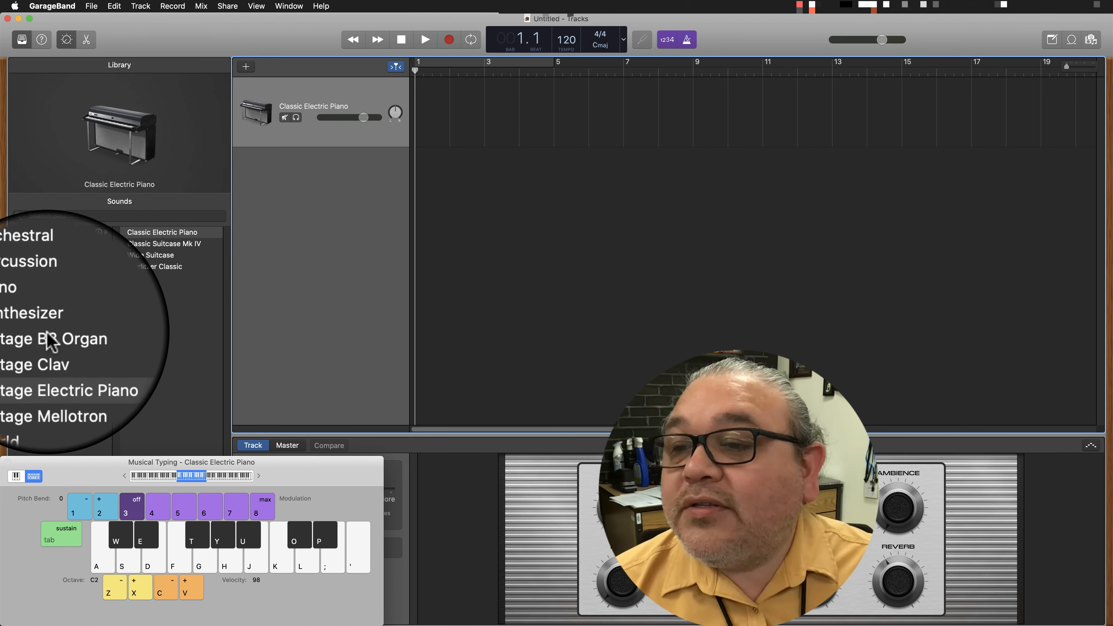
# Change the track's sound to the Ghost Voices pad from the Synthesizer category.
pyautogui.click(50, 332)
pyautogui.click(156, 313)
pyautogui.scroll(-1, 166, 395)
pyautogui.click(149, 331)
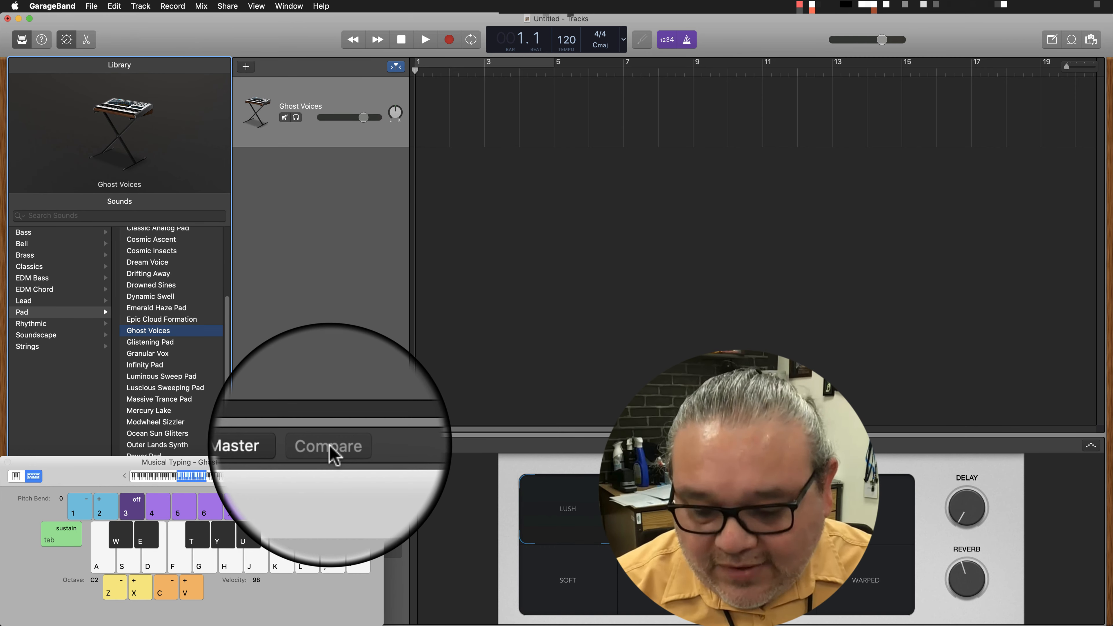
# Audition the Ghost Voices pad with Musical Typing, playing single notes and three-note chords such as A minor and E minor.
pyautogui.press('a')
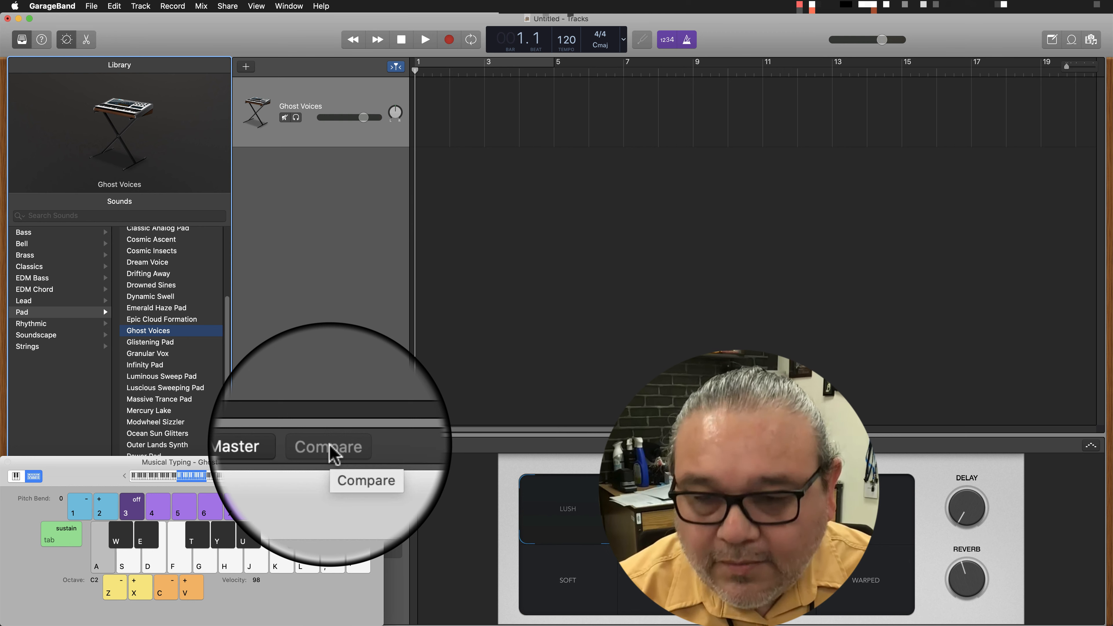
pyautogui.press('d')
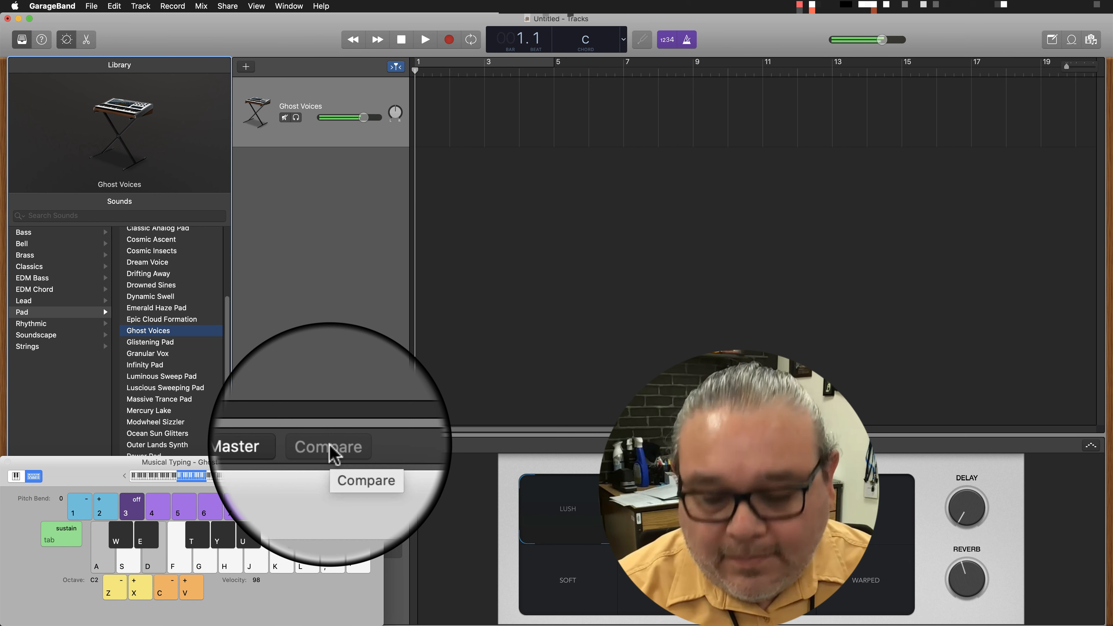
pyautogui.press('h')
pyautogui.press('k')
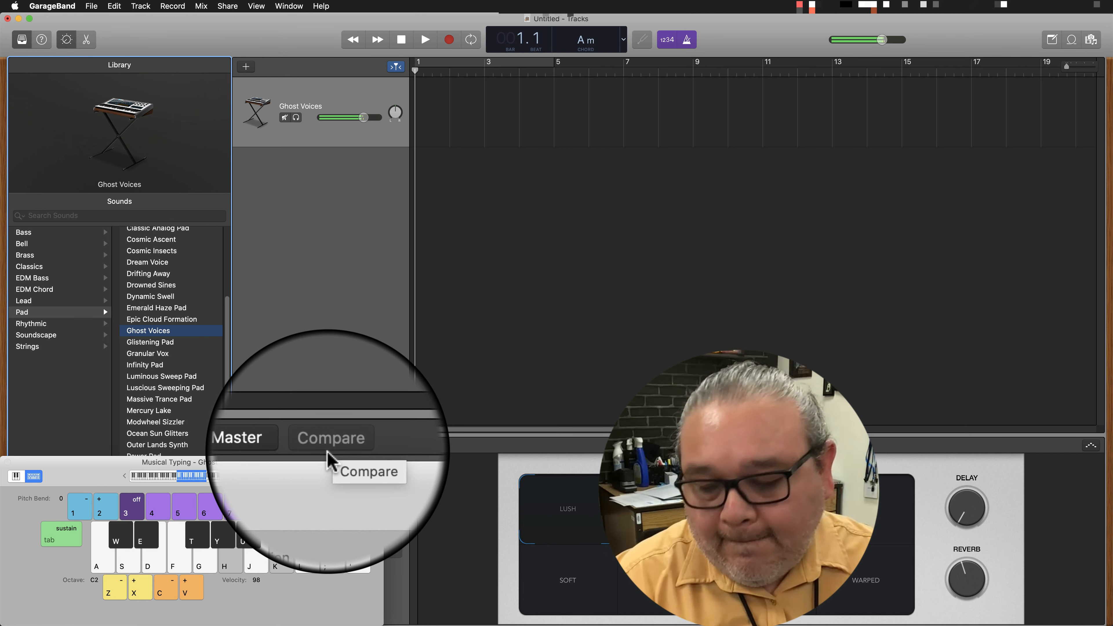
pyautogui.press('d')
pyautogui.press('g')
pyautogui.press('j')
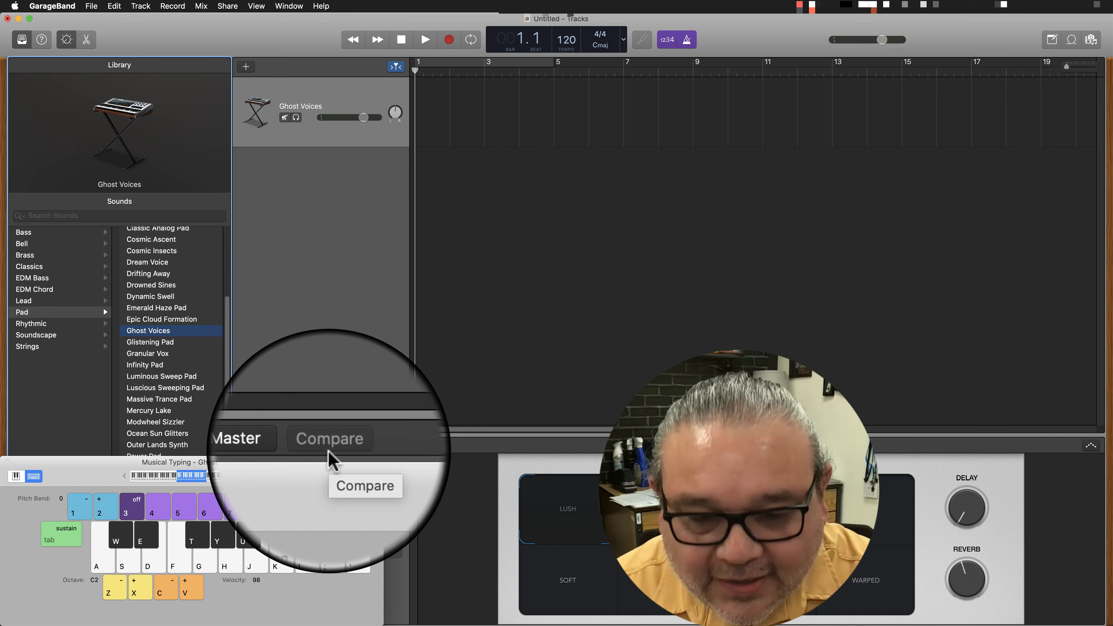
pyautogui.hotkey('h', 'k', ';')
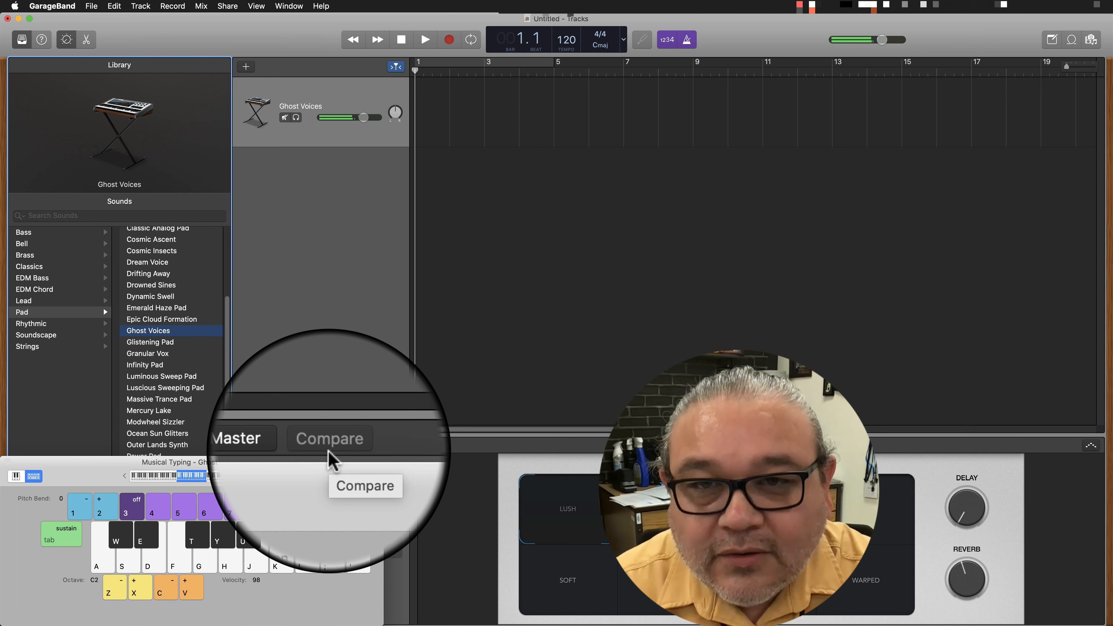
pyautogui.hotkey('d', 'g', 'j')
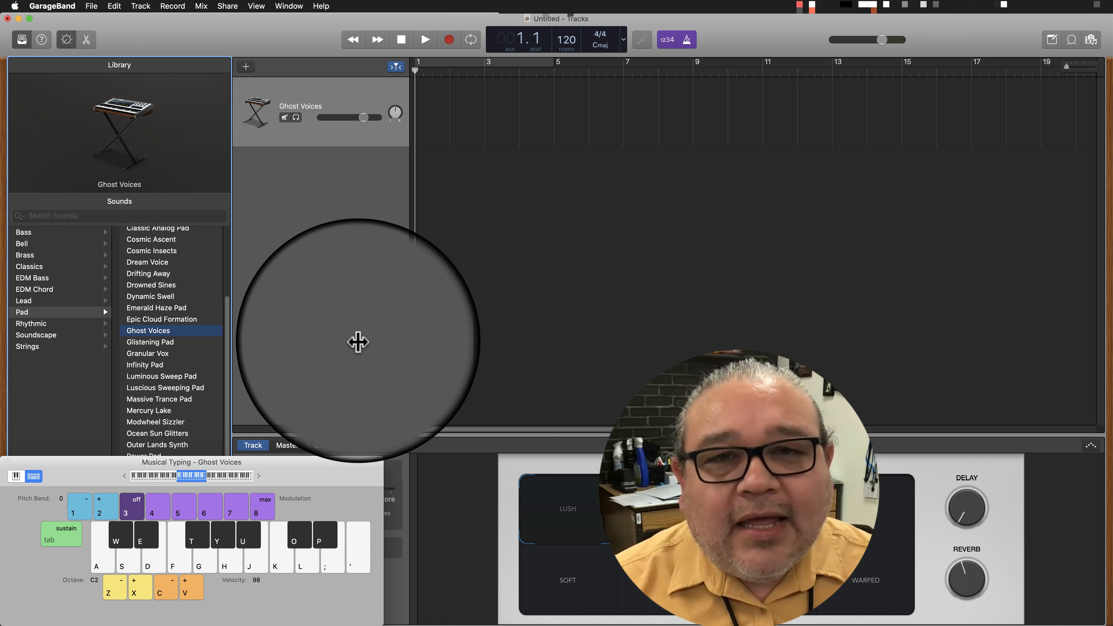
pyautogui.click(969, 46)
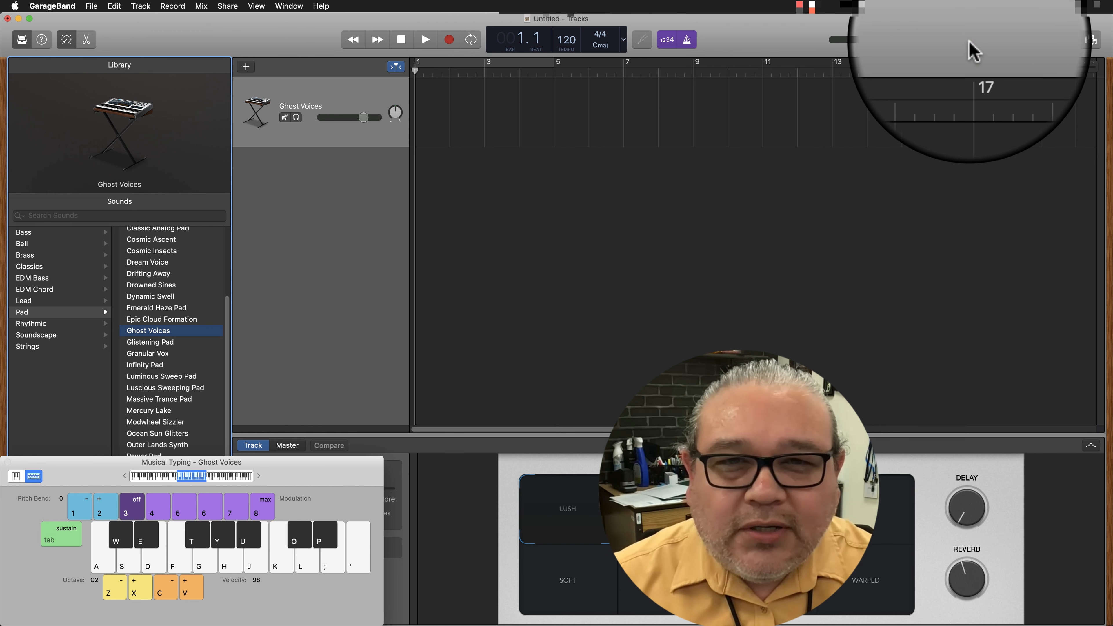
pyautogui.click(1007, 29)
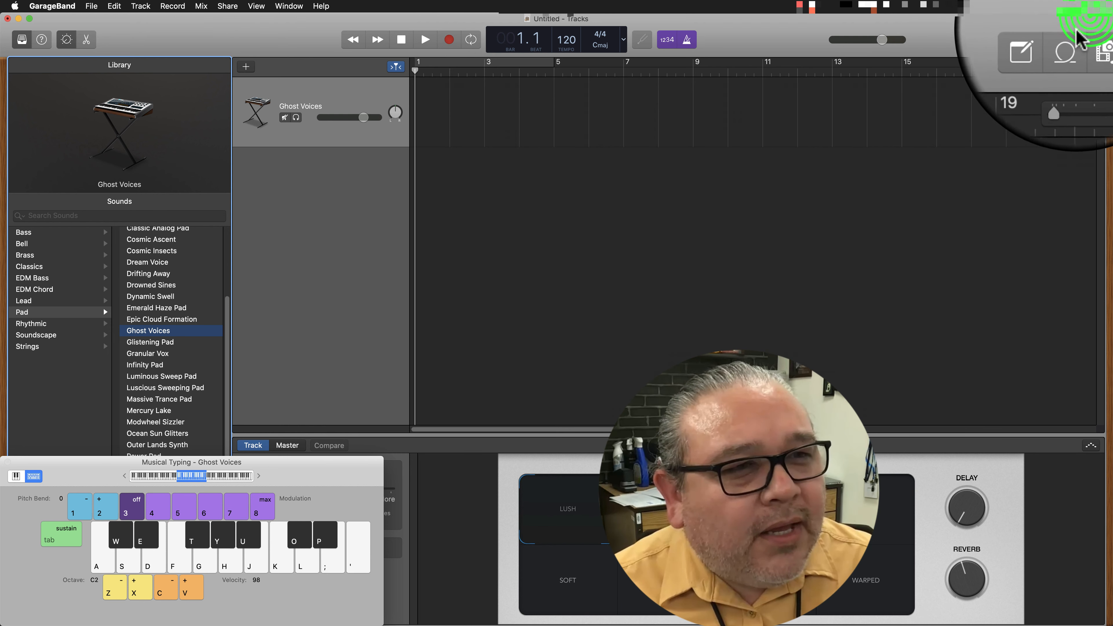
# Show the Loop Browser and look through the available loops for all genres.
pyautogui.click(1073, 42)
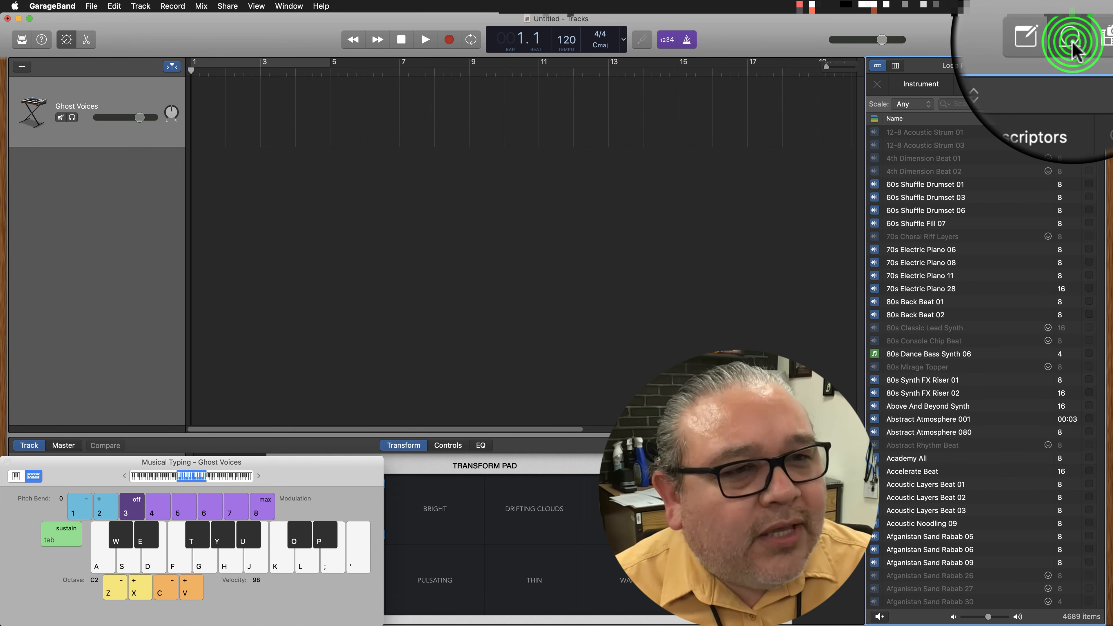
pyautogui.scroll(-15, 1003, 272)
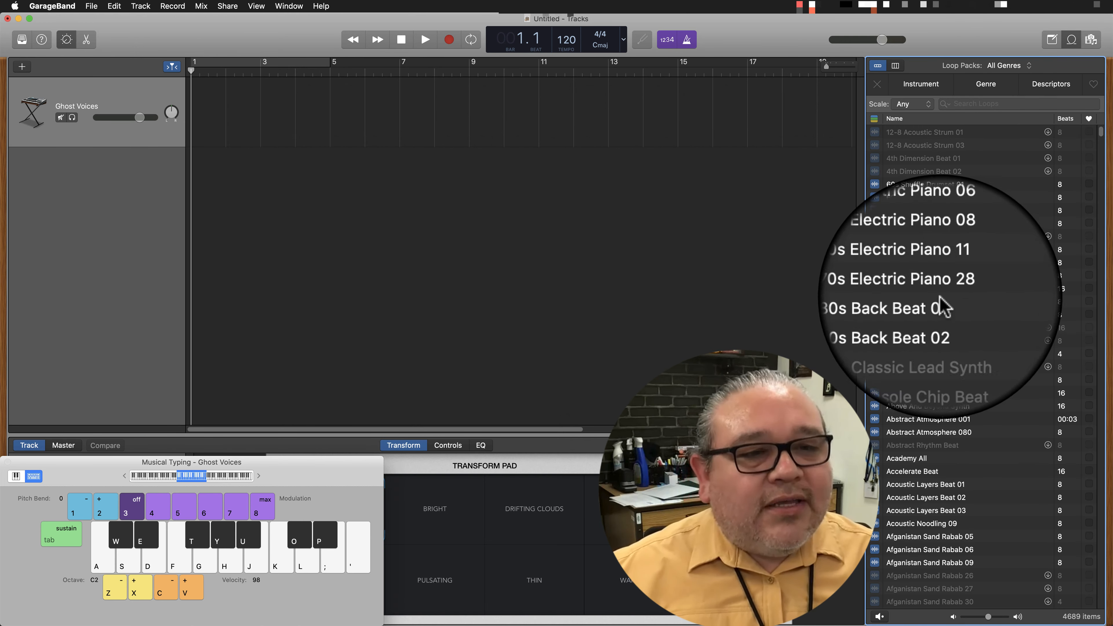
pyautogui.scroll(-3, 948, 399)
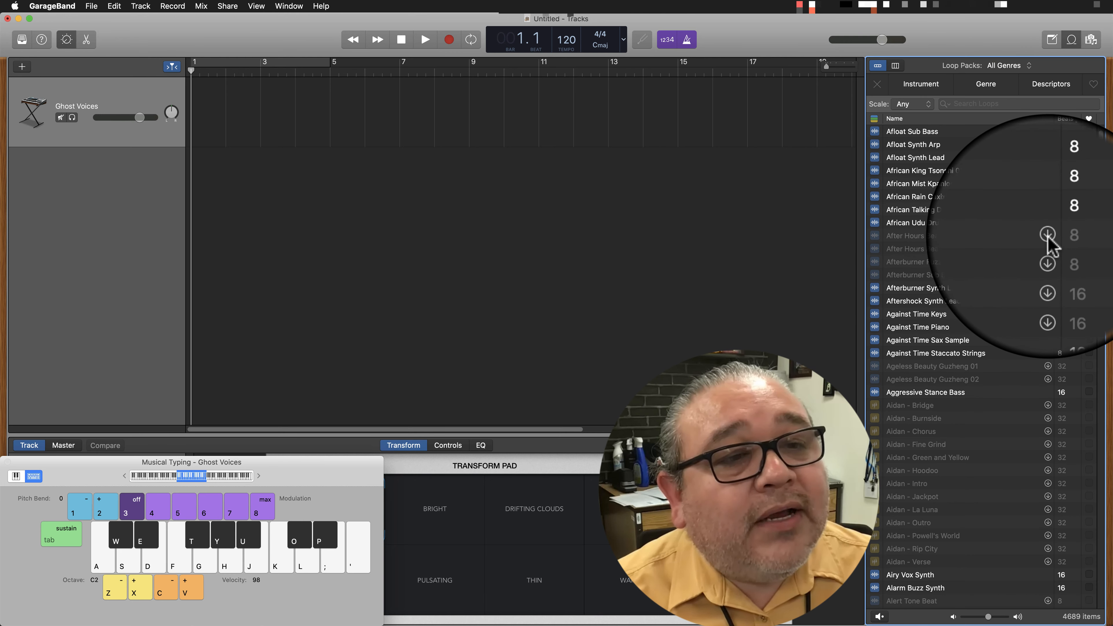
# Download the After Hours Beat 01 loop and authorize the installation with the account password.
pyautogui.click(1048, 235)
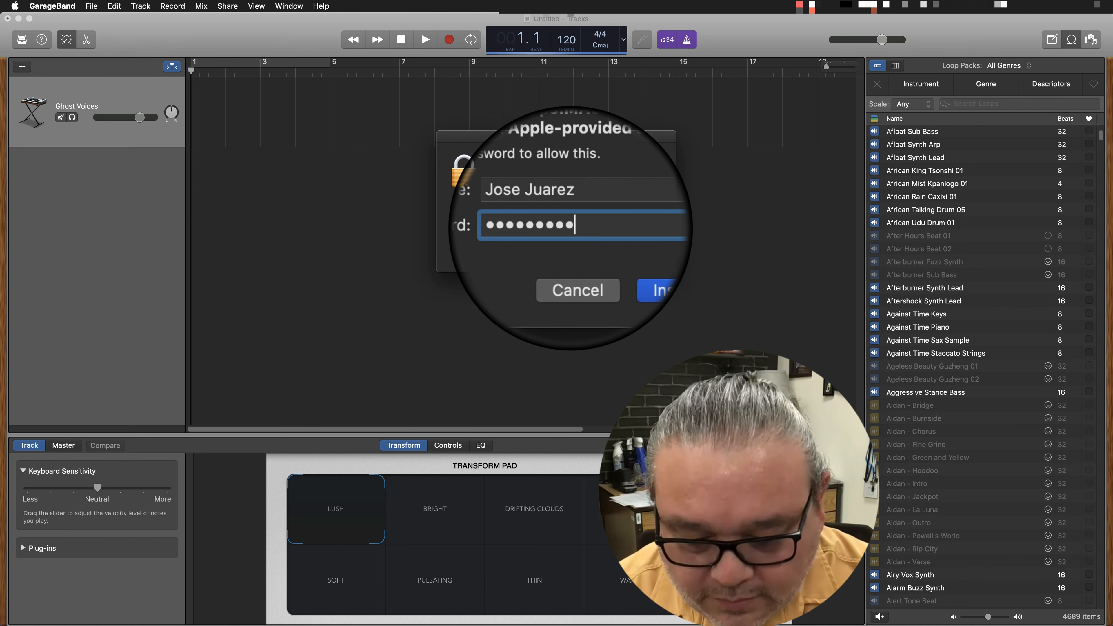
pyautogui.press('Return')
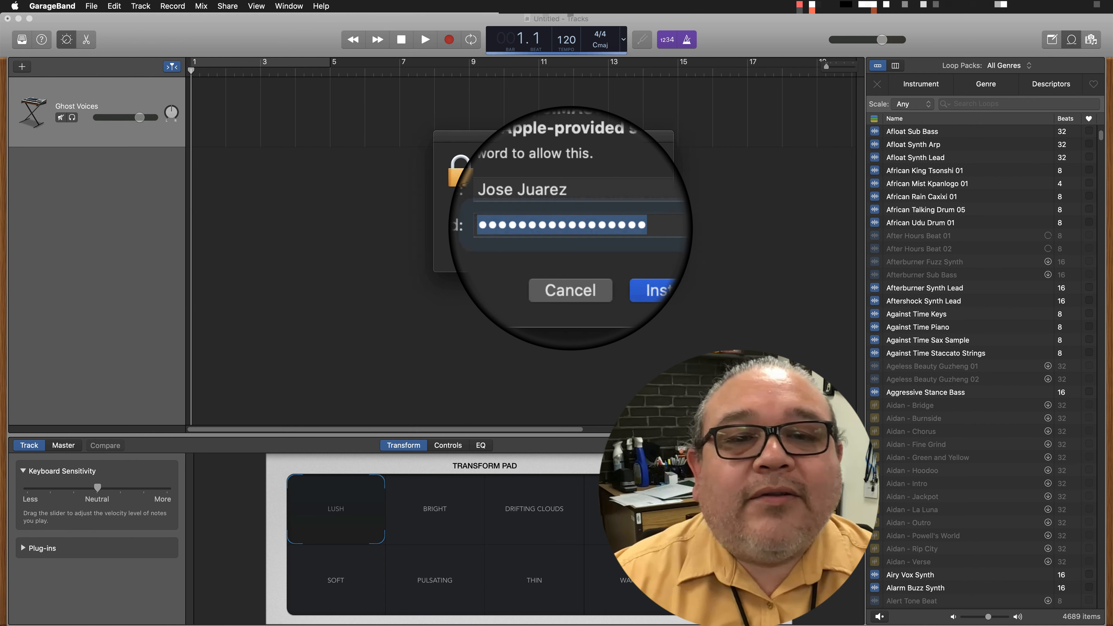
pyautogui.write('•')
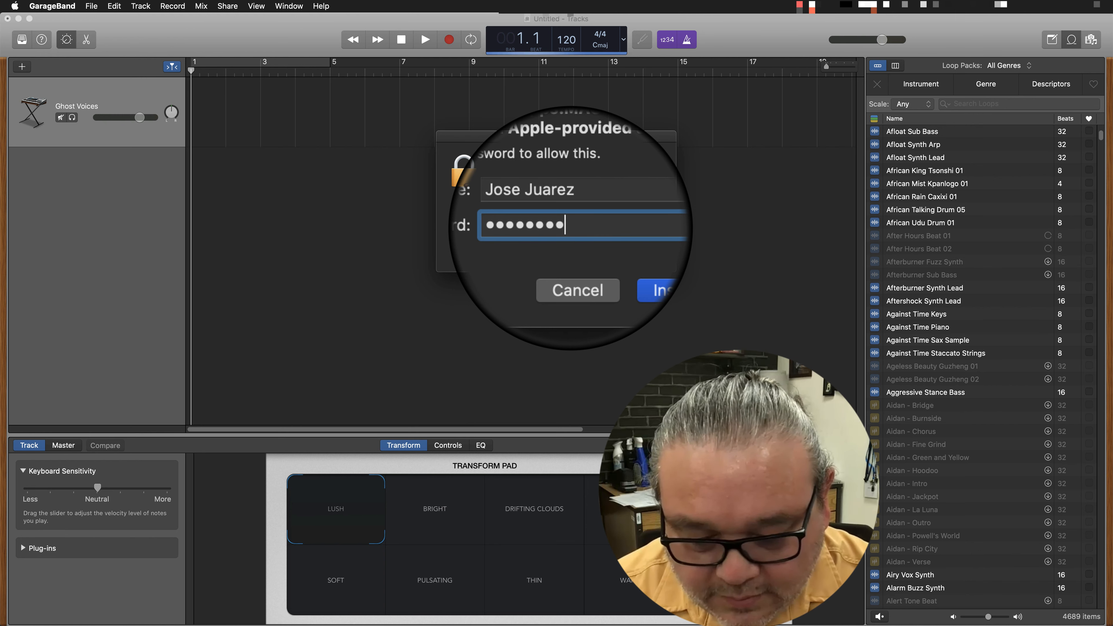
pyautogui.press('Return')
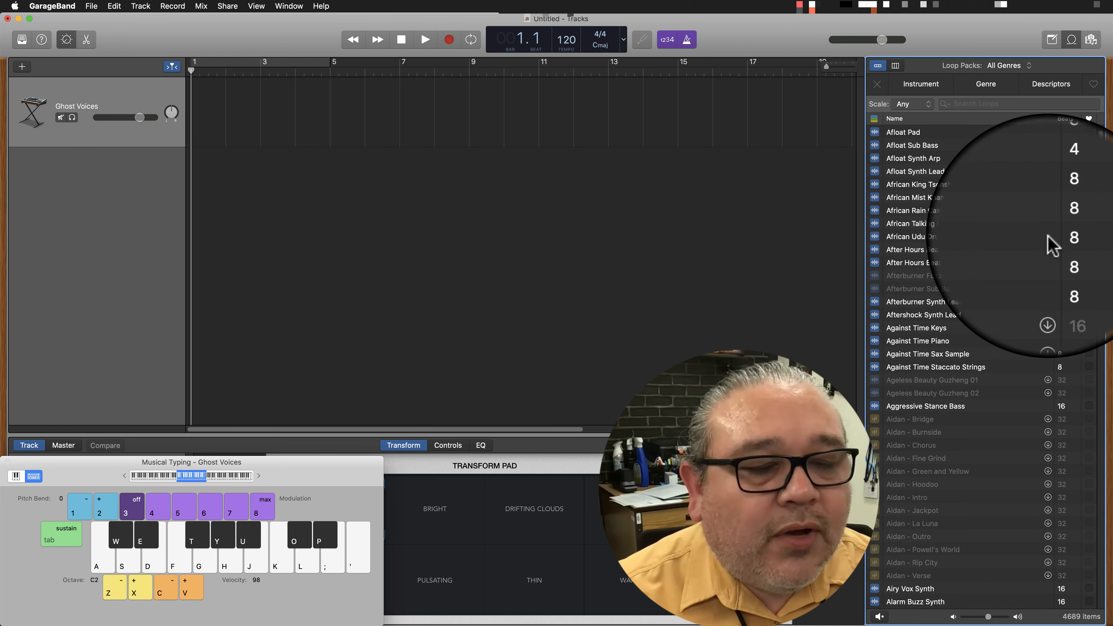
# Audition the After Hours Beat 02 and After Hours Beat 01 loops, stopping and restarting the preview playback.
pyautogui.click(922, 265)
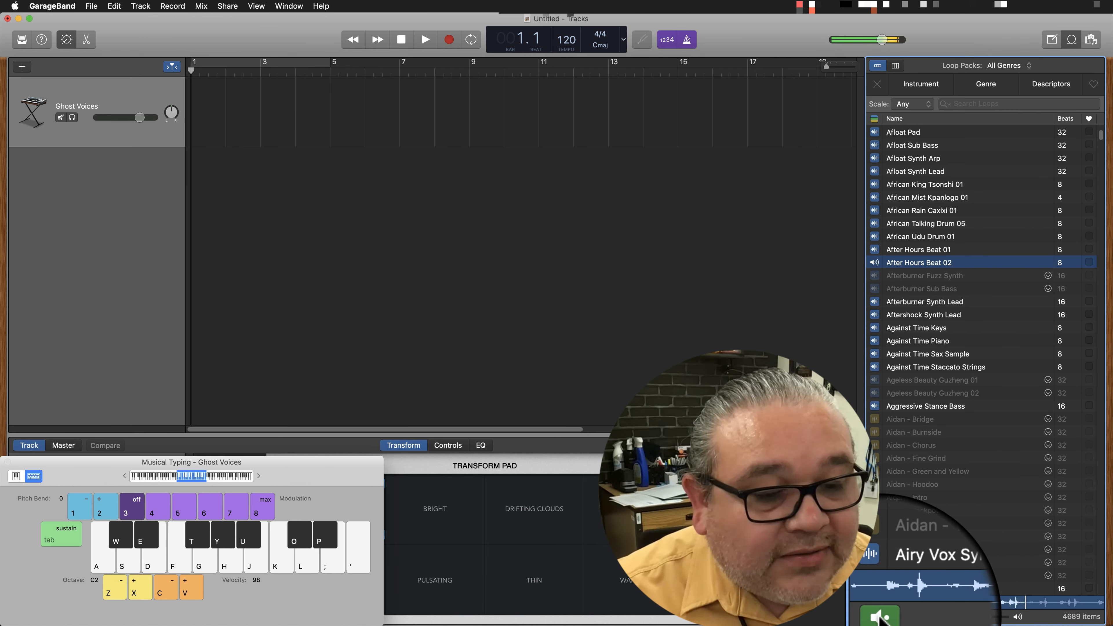
pyautogui.click(879, 617)
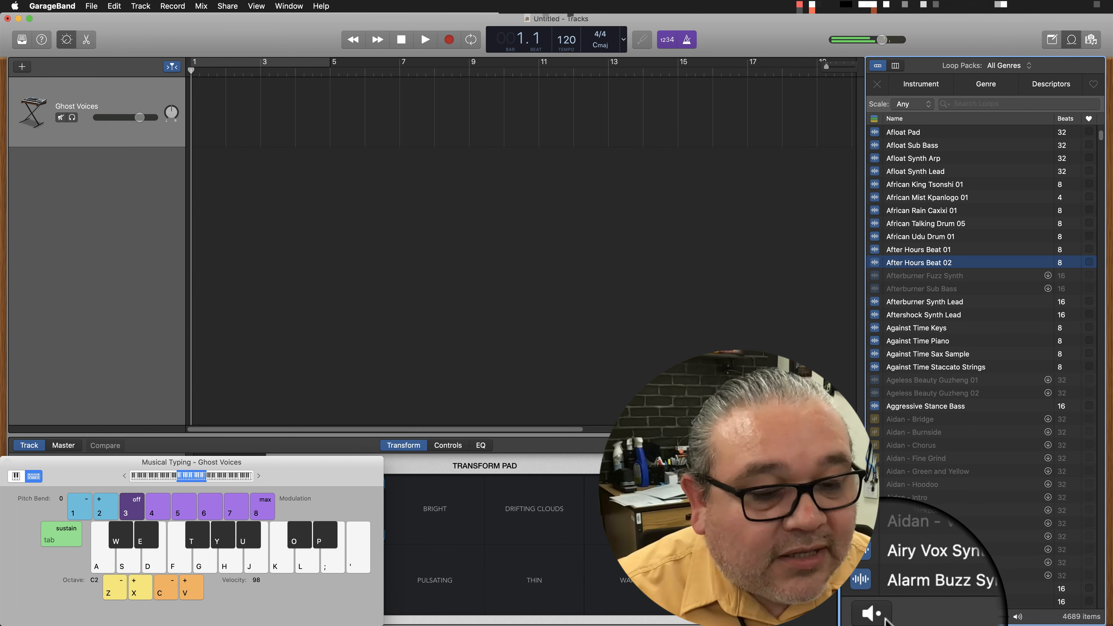
pyautogui.click(880, 617)
pyautogui.click(880, 617)
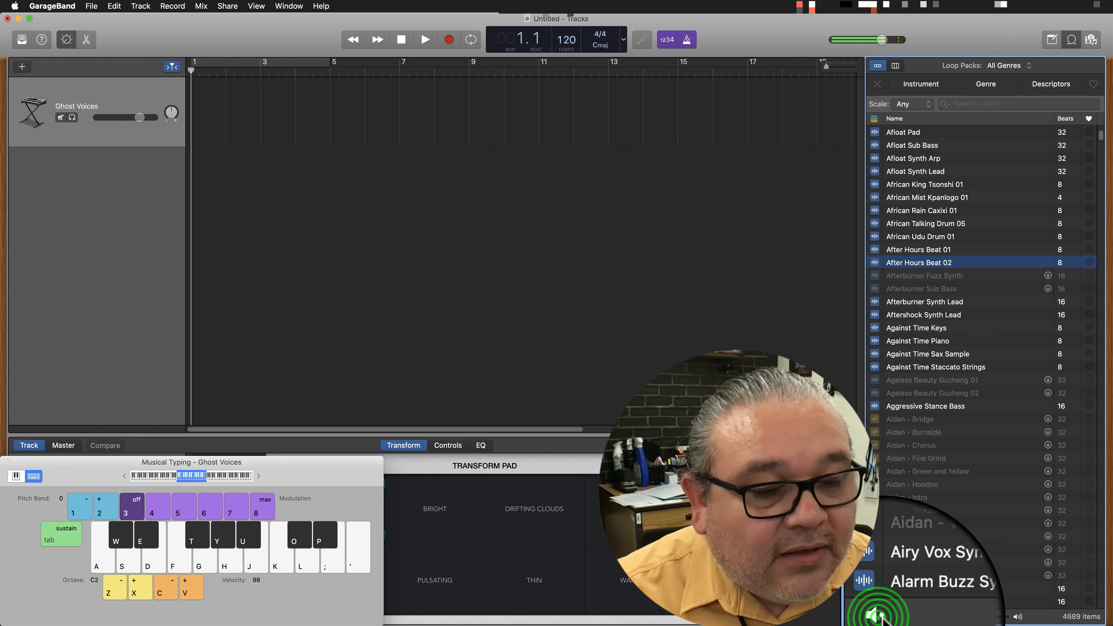
pyautogui.click(918, 248)
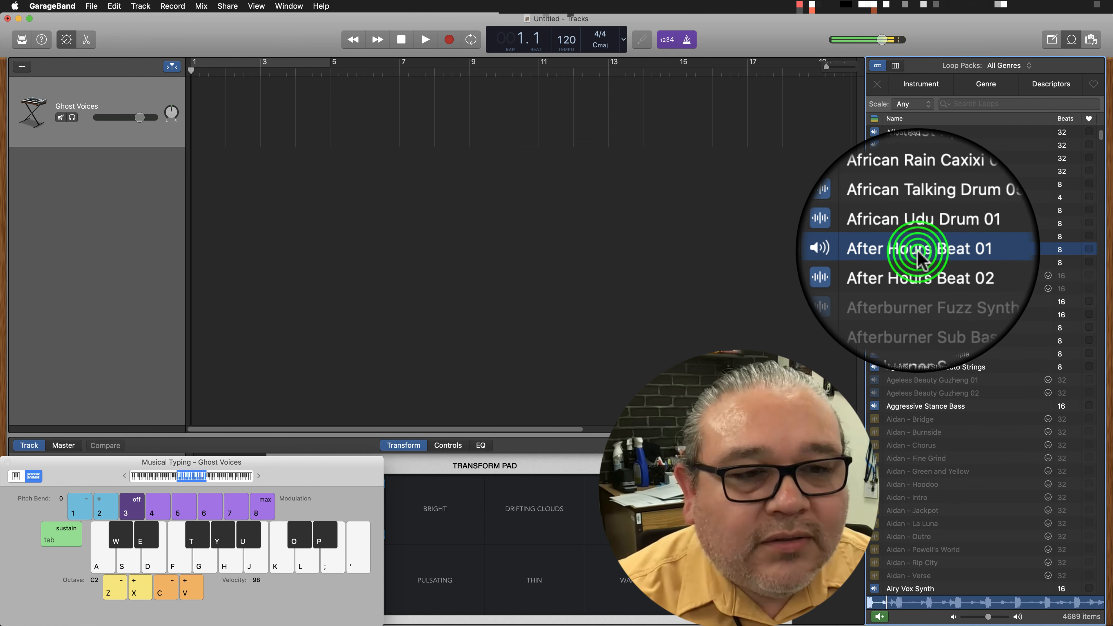
pyautogui.click(918, 249)
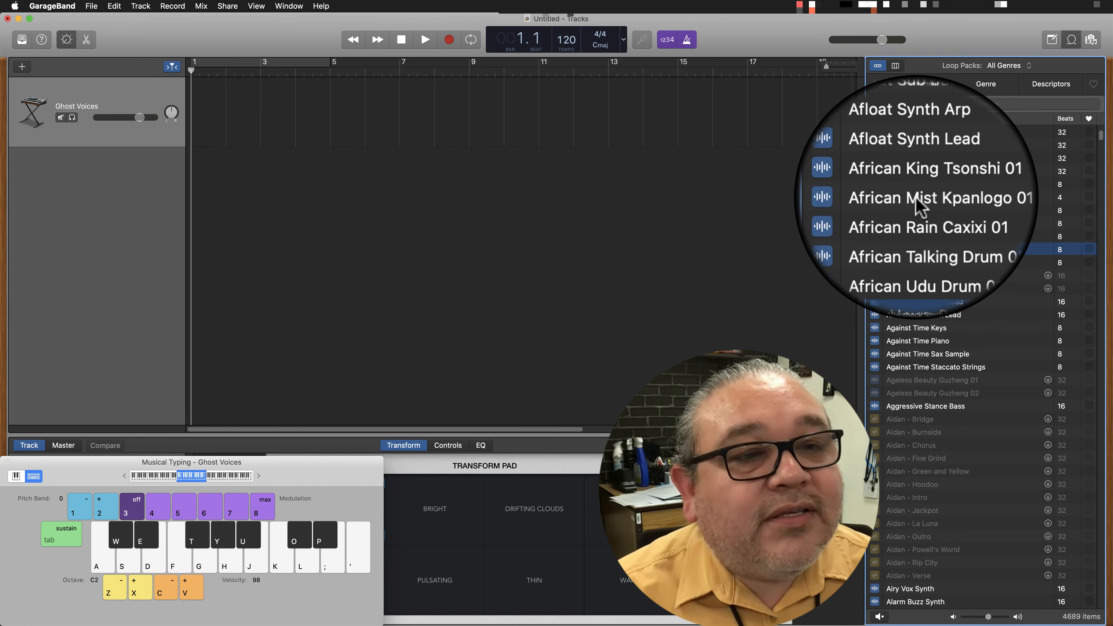
# Audition the African Mist Kpanlogo 01 and Afloat Synth Lead loops, and look further through the loop list.
pyautogui.click(917, 200)
pyautogui.click(917, 200)
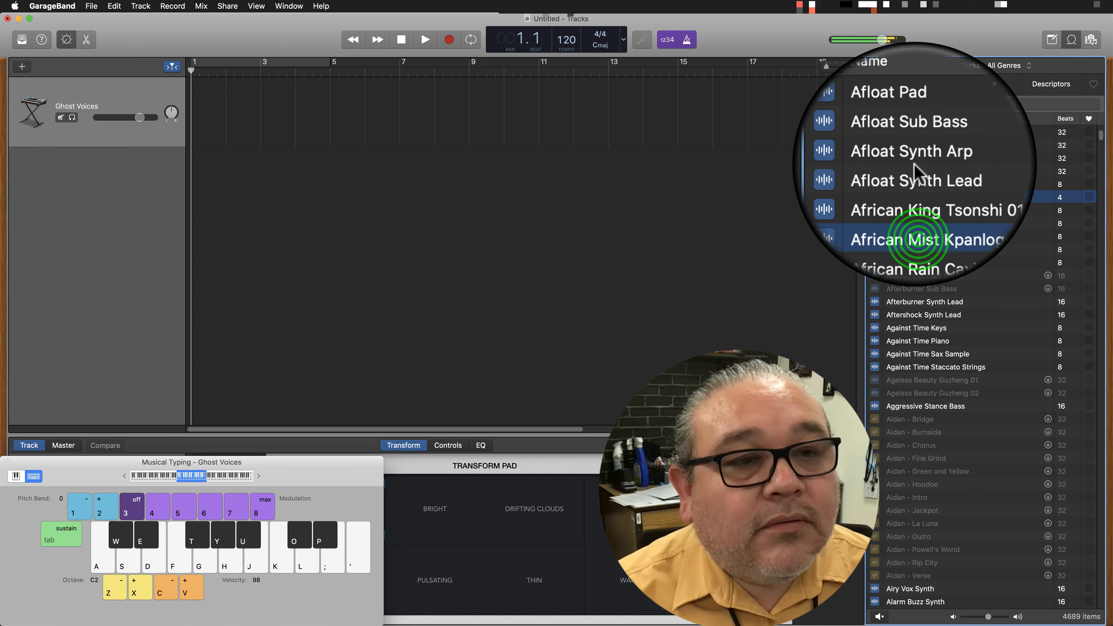
pyautogui.click(914, 171)
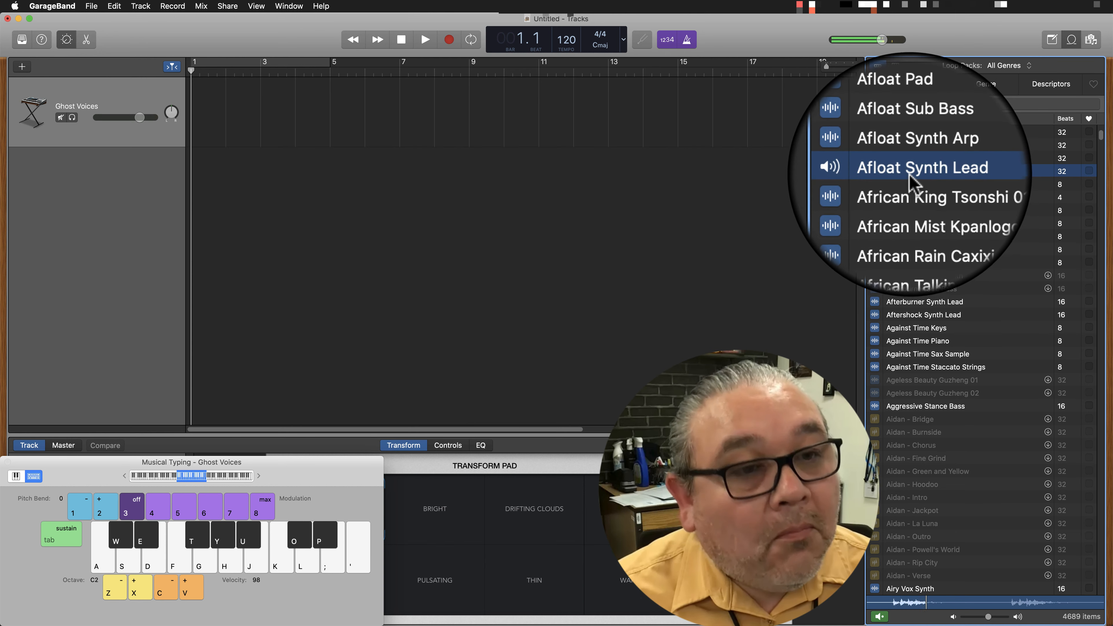
pyautogui.scroll(-5, 912, 439)
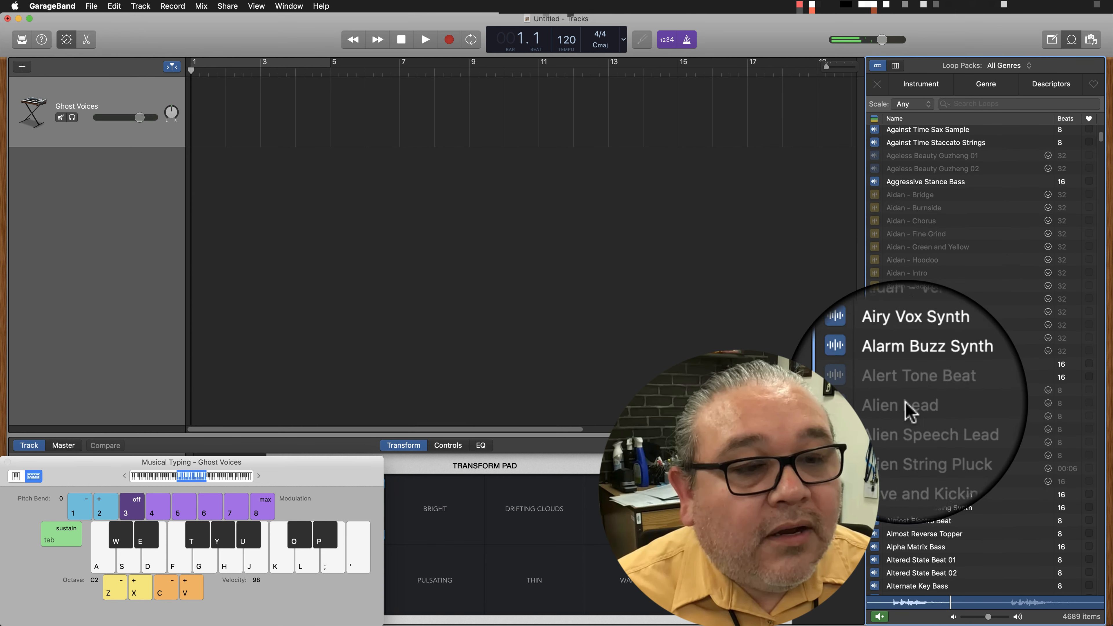
pyautogui.scroll(-8, 910, 410)
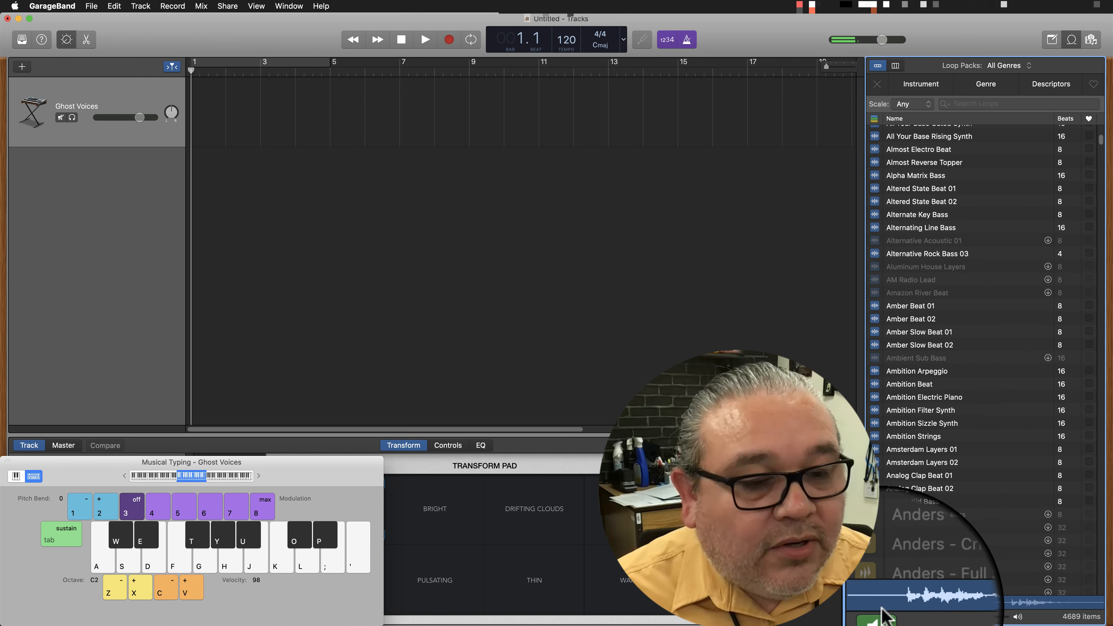
pyautogui.scroll(-6, 926, 418)
pyautogui.scroll(-7, 926, 411)
# Filter the loops by the Synths instrument.
pyautogui.moveTo(1100, 141); pyautogui.dragTo(1109, 105)
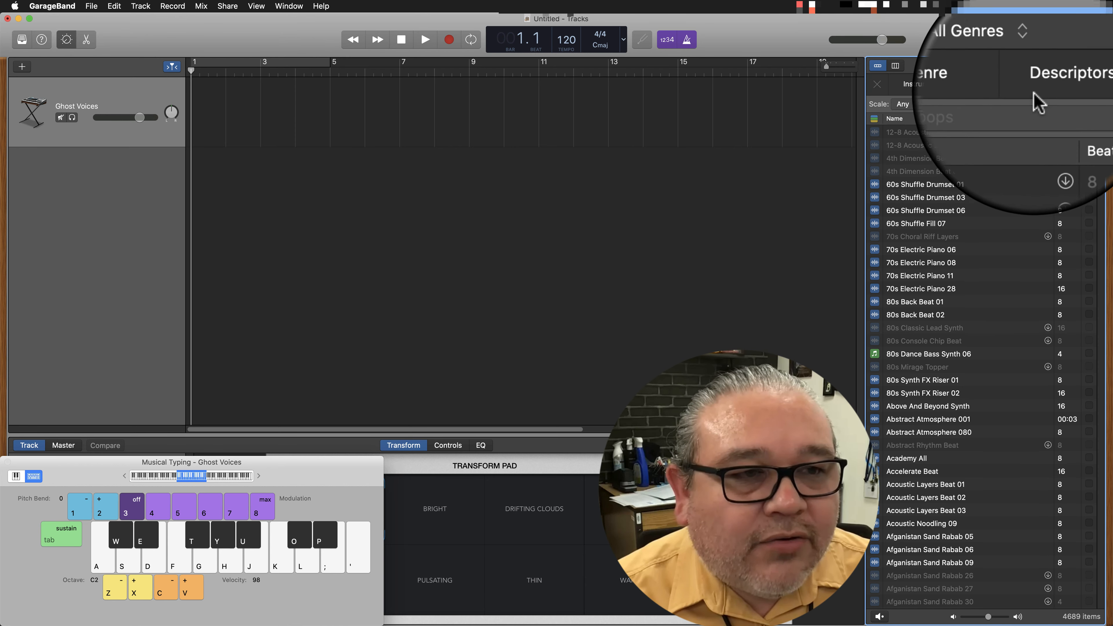
pyautogui.click(916, 86)
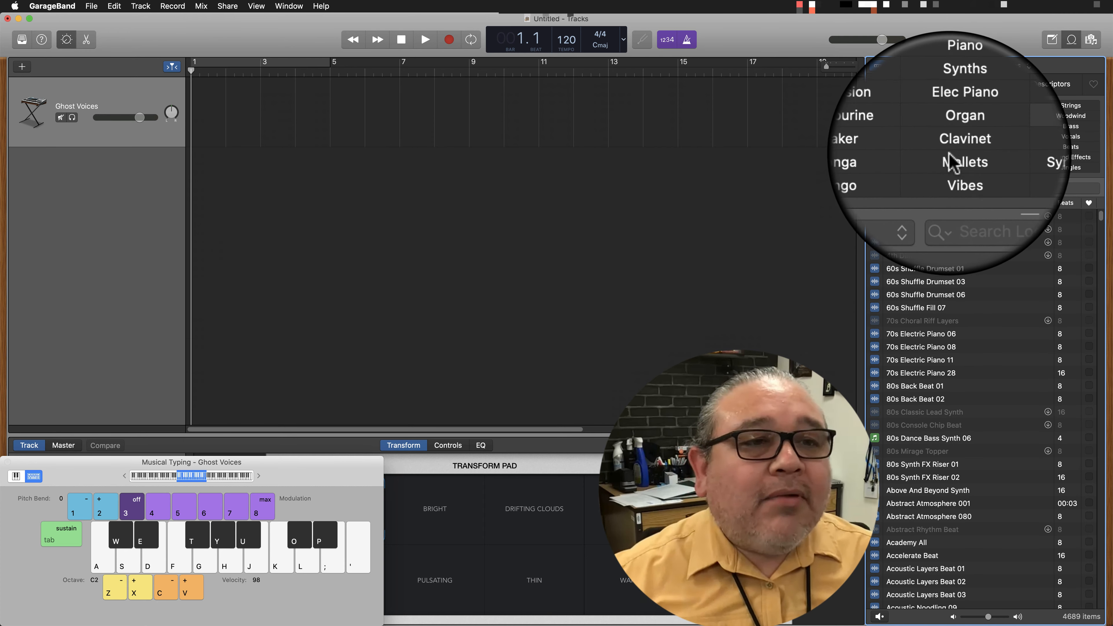
pyautogui.click(959, 119)
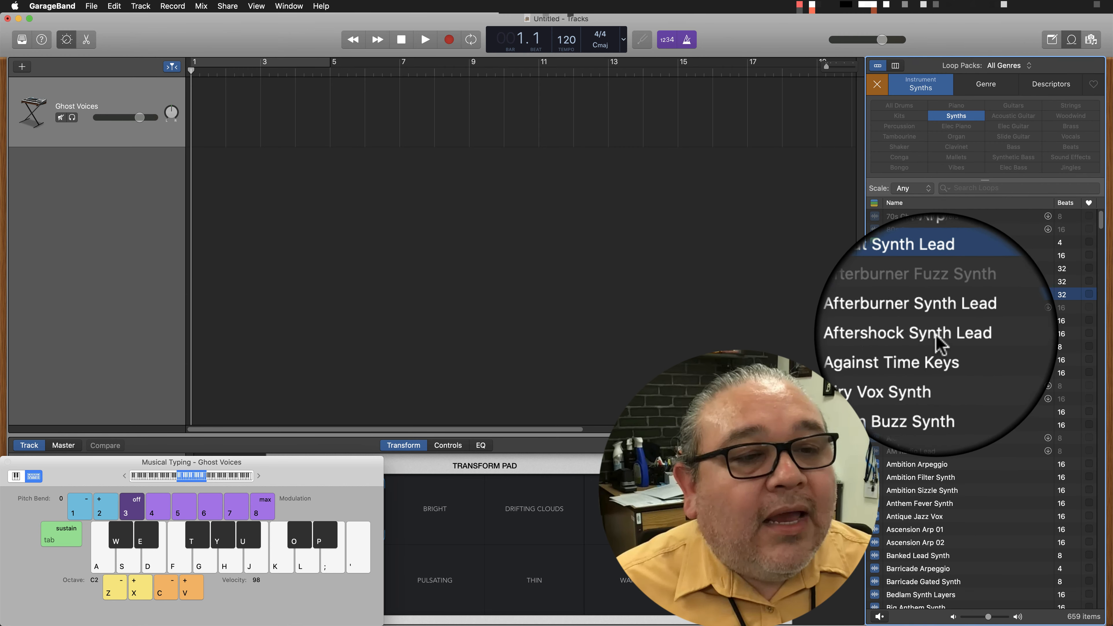
# Audition synth loops, including Afloat Synth Arp, Afloat Synth Lead, Aftershock Synth Lead and Airy Vox Synth.
pyautogui.click(912, 283)
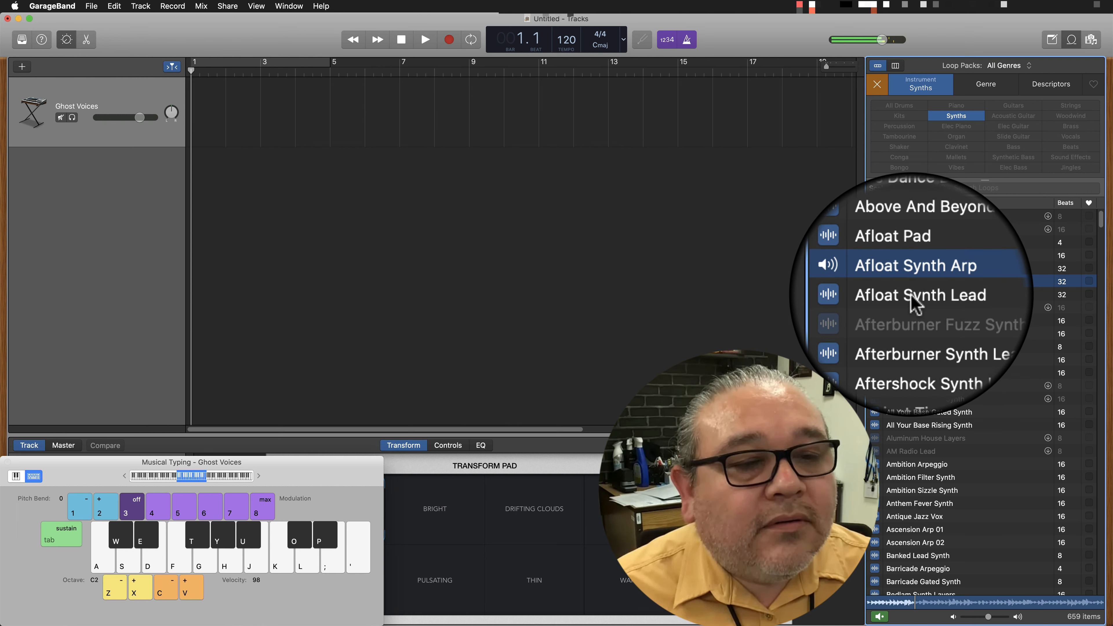
pyautogui.click(911, 297)
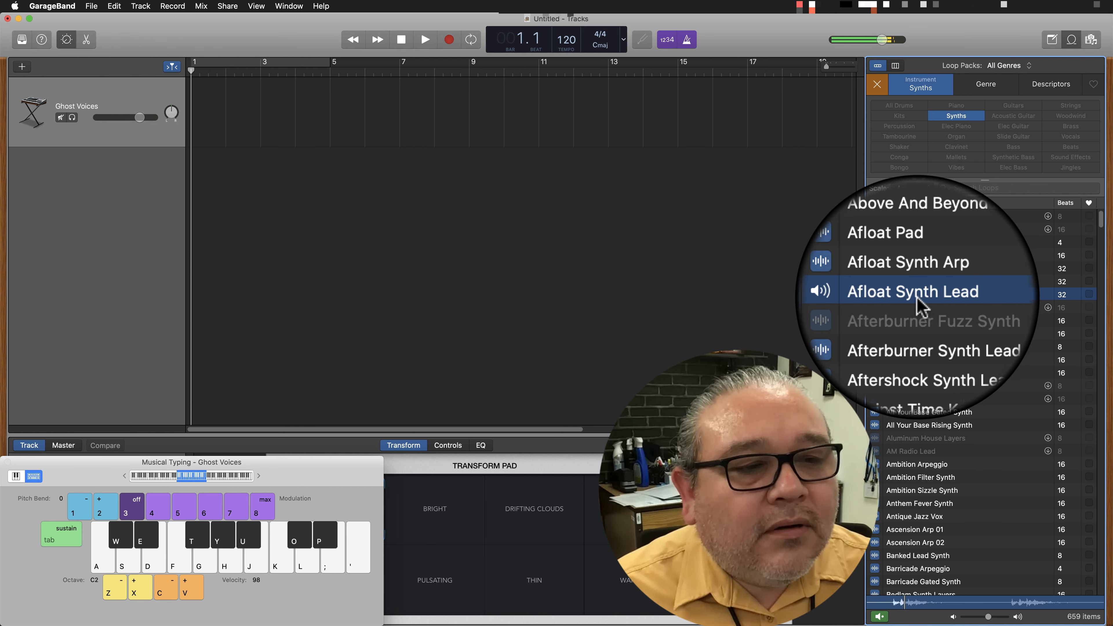
pyautogui.click(911, 336)
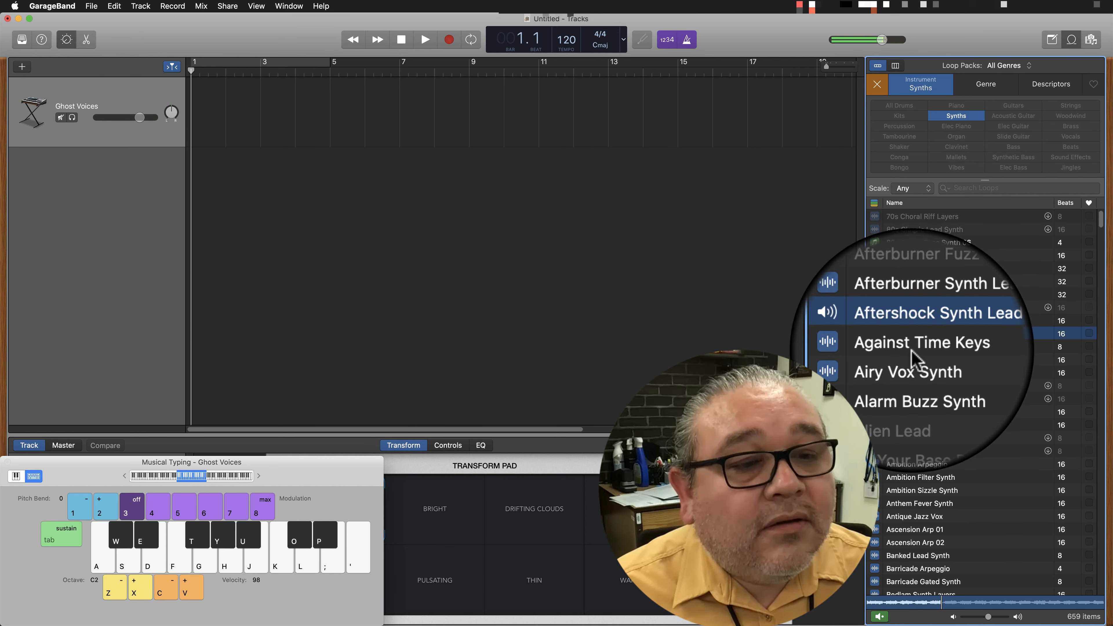
pyautogui.click(911, 359)
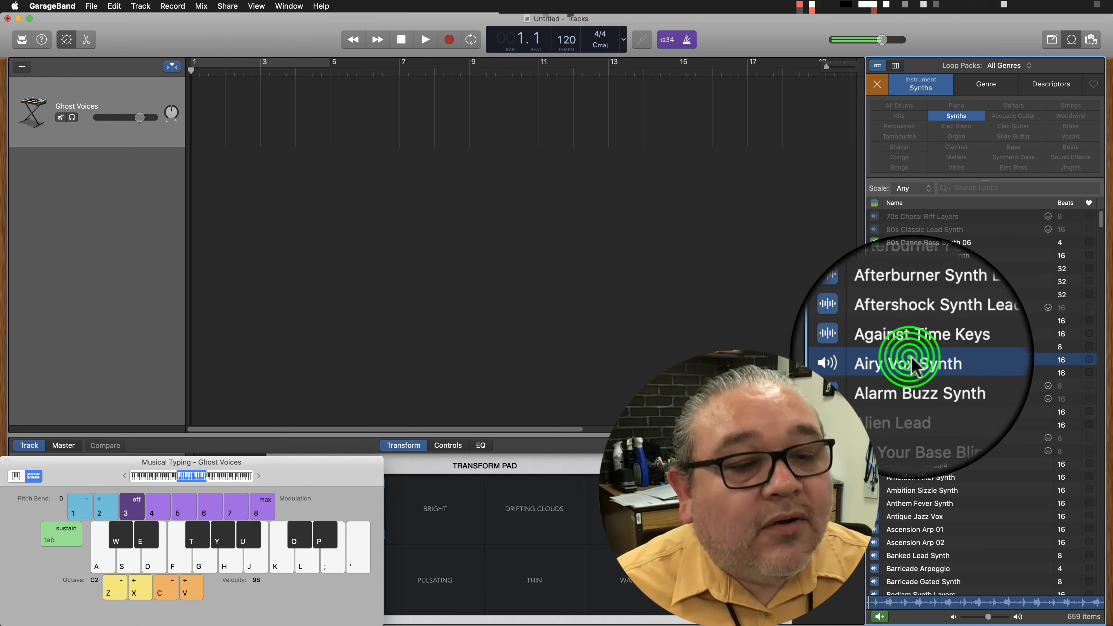
pyautogui.click(903, 492)
# Audition more synth loops, including Break Free Synth Lead, Brooklyn Nights Synth and Chasing Shadows Plucked Arp.
pyautogui.scroll(-10, 910, 483)
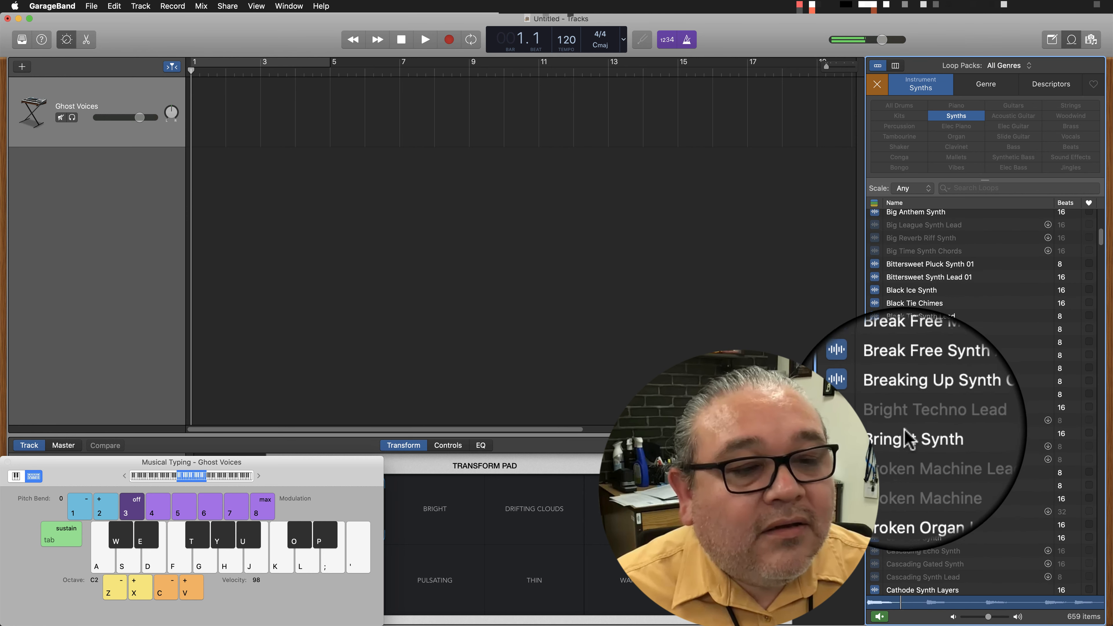
pyautogui.click(913, 394)
pyautogui.click(914, 381)
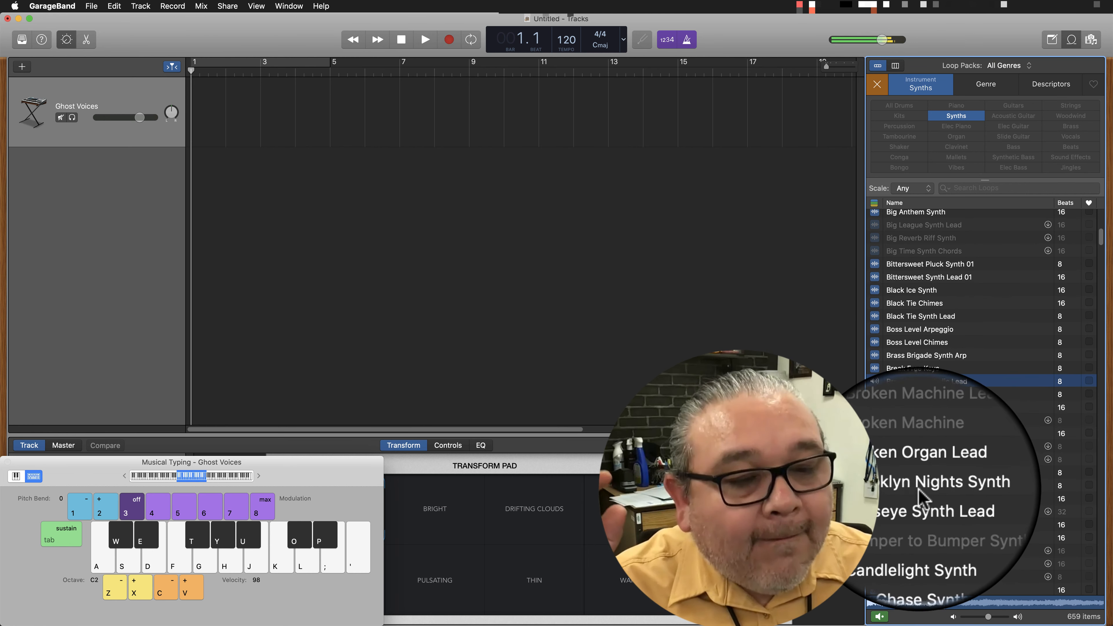
pyautogui.click(919, 485)
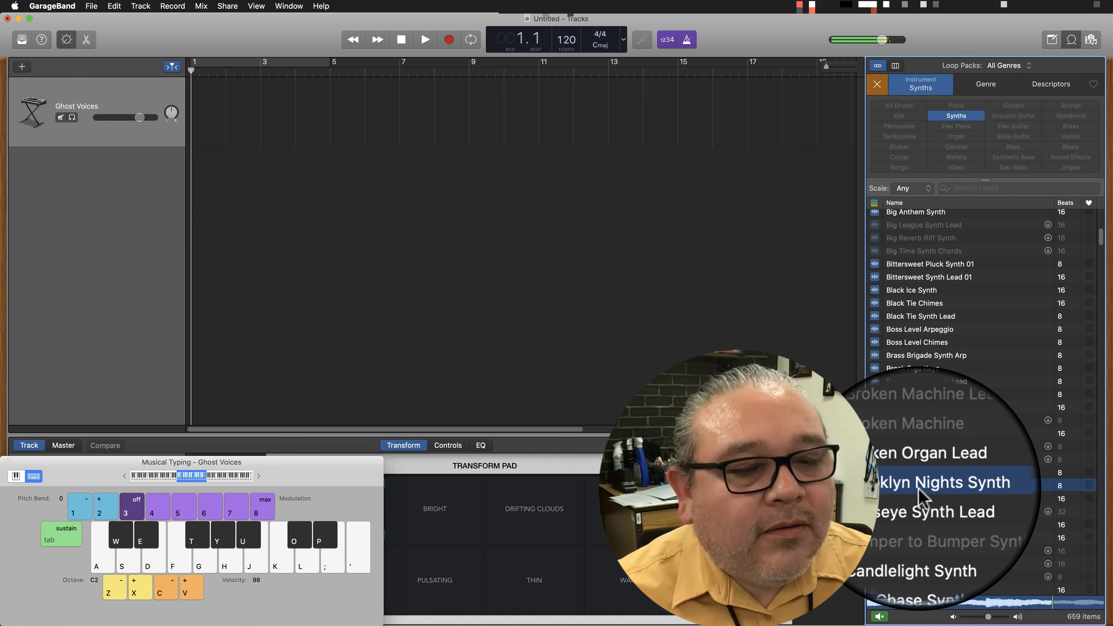
pyautogui.scroll(-8, 919, 488)
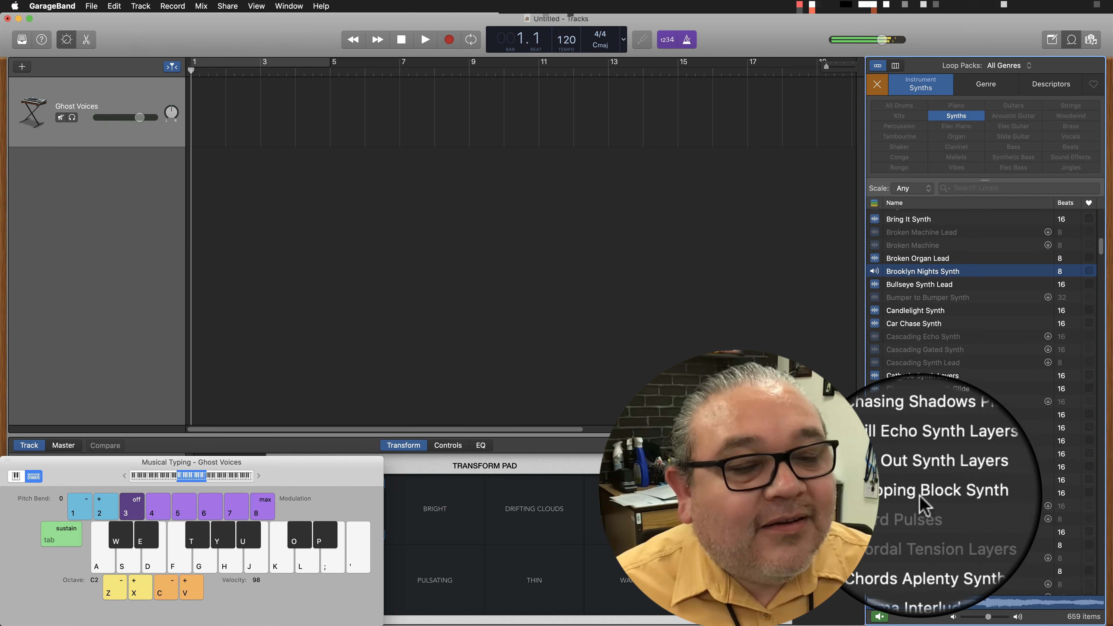
pyautogui.click(919, 460)
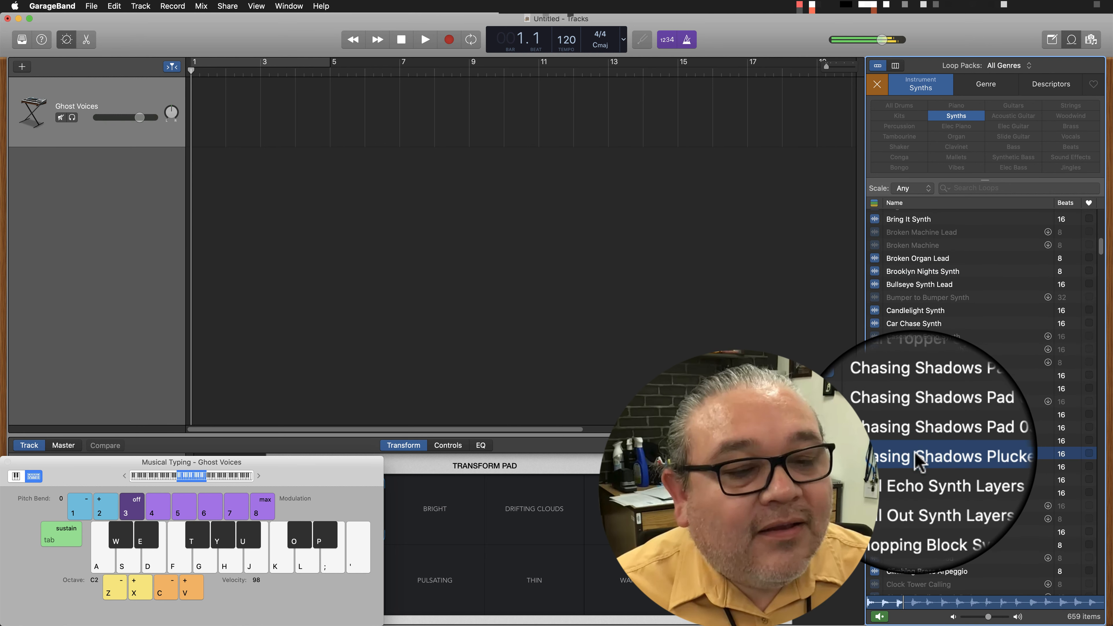
# Audition loops further down the synth list, including Daylight Laser FX.
pyautogui.scroll(-8, 920, 506)
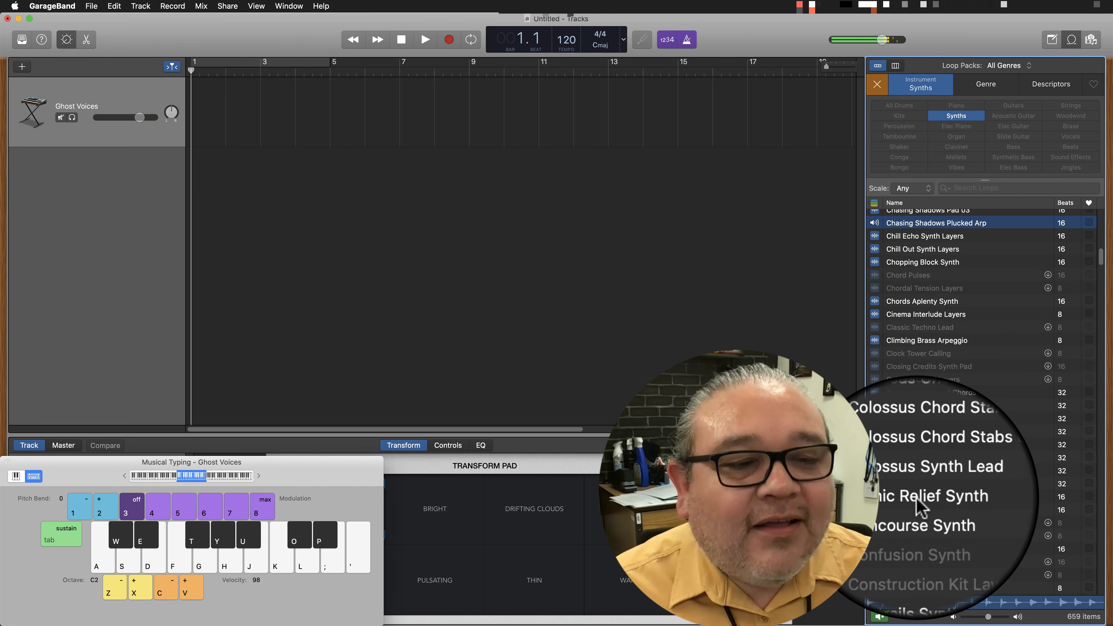
pyautogui.click(915, 458)
pyautogui.scroll(-10, 912, 461)
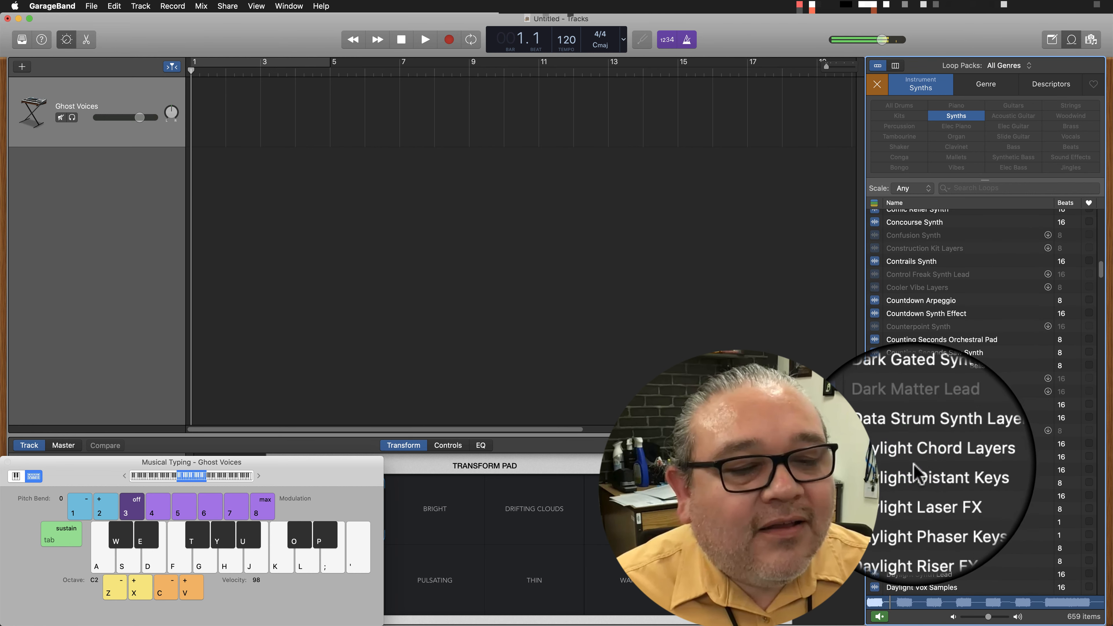
pyautogui.click(913, 481)
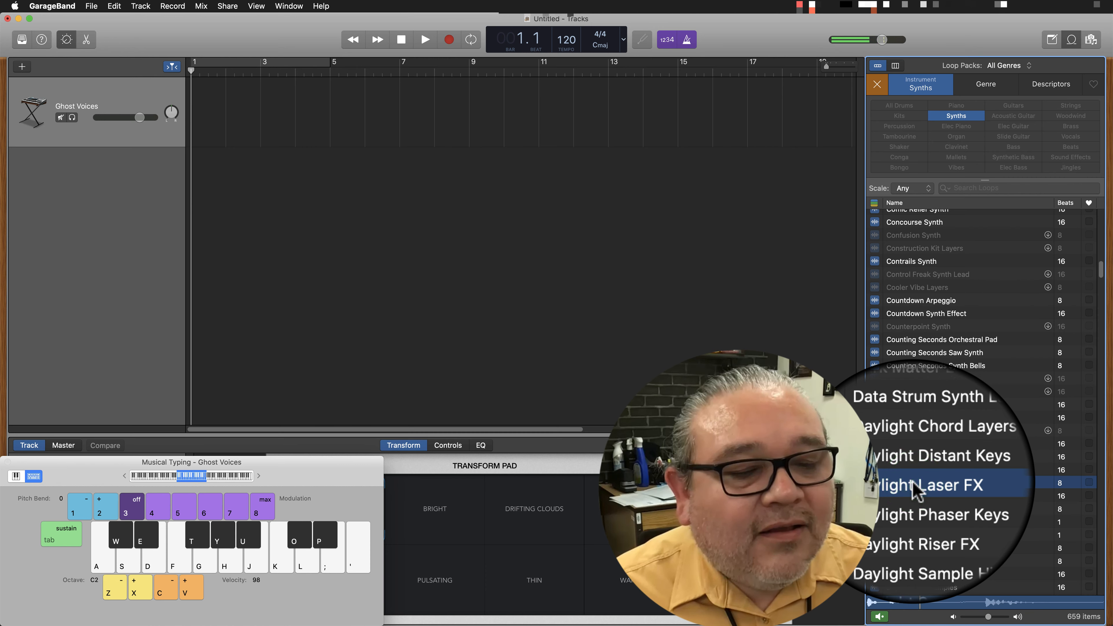
# Compare the Above And Beyond Synth, Afloat Pad and Afloat Synth Arp loops at the beginning of the synth list.
pyautogui.scroll(20, 917, 490)
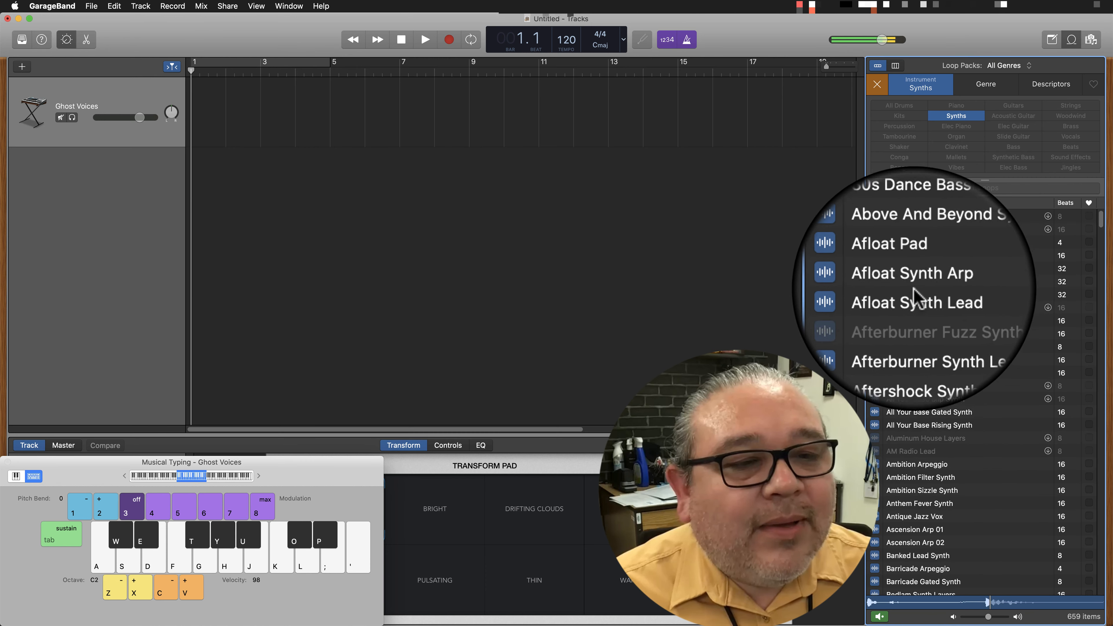
pyautogui.click(848, 256)
pyautogui.click(907, 270)
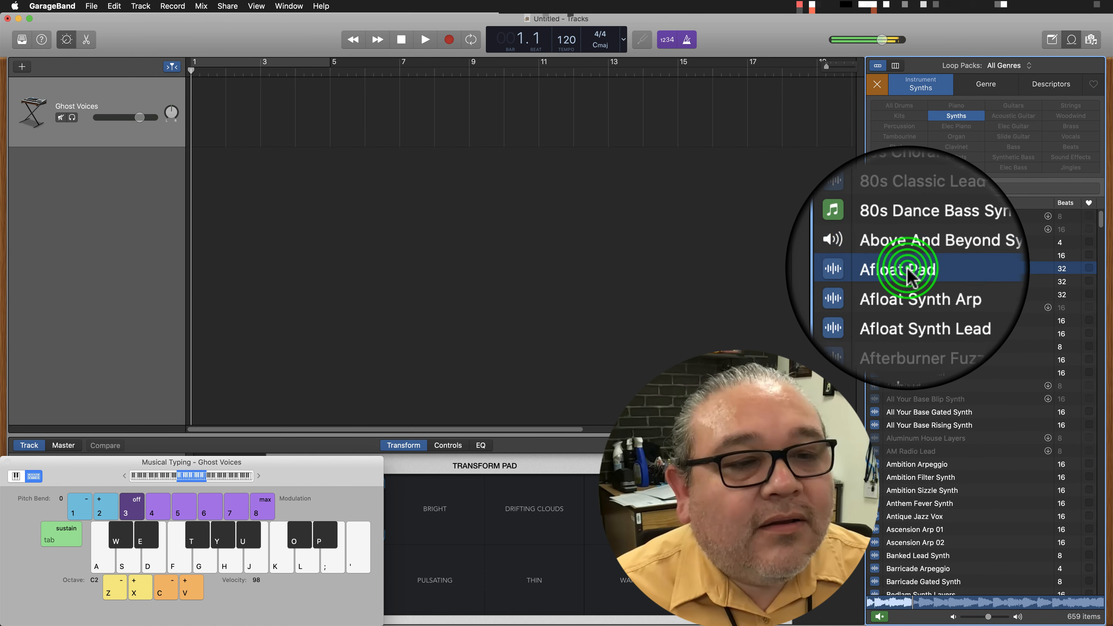
pyautogui.click(909, 281)
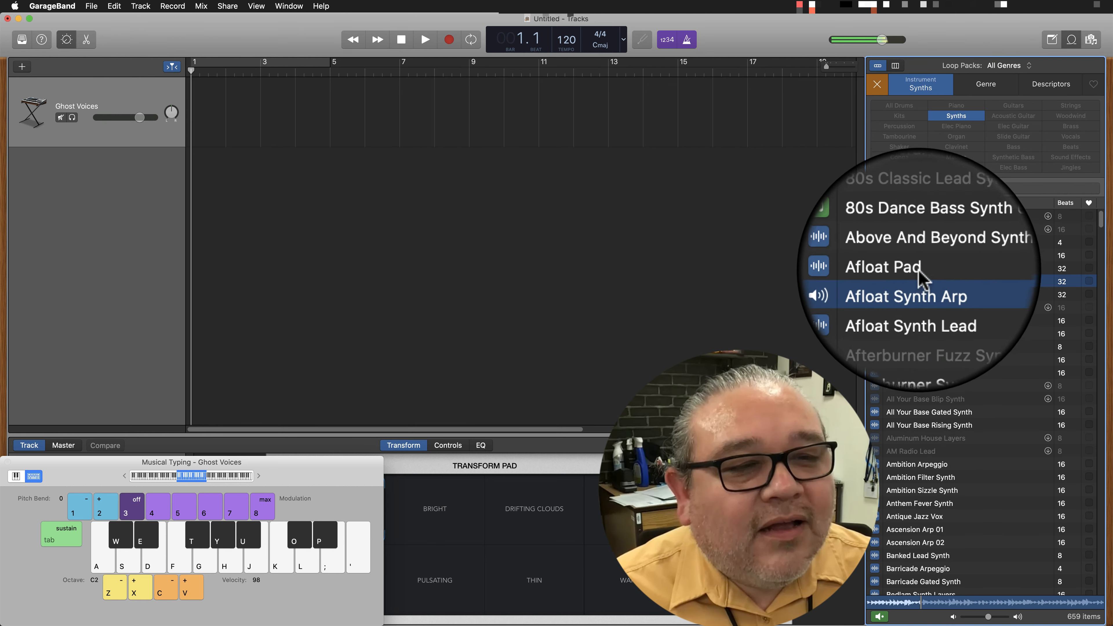
pyautogui.click(918, 270)
pyautogui.click(923, 284)
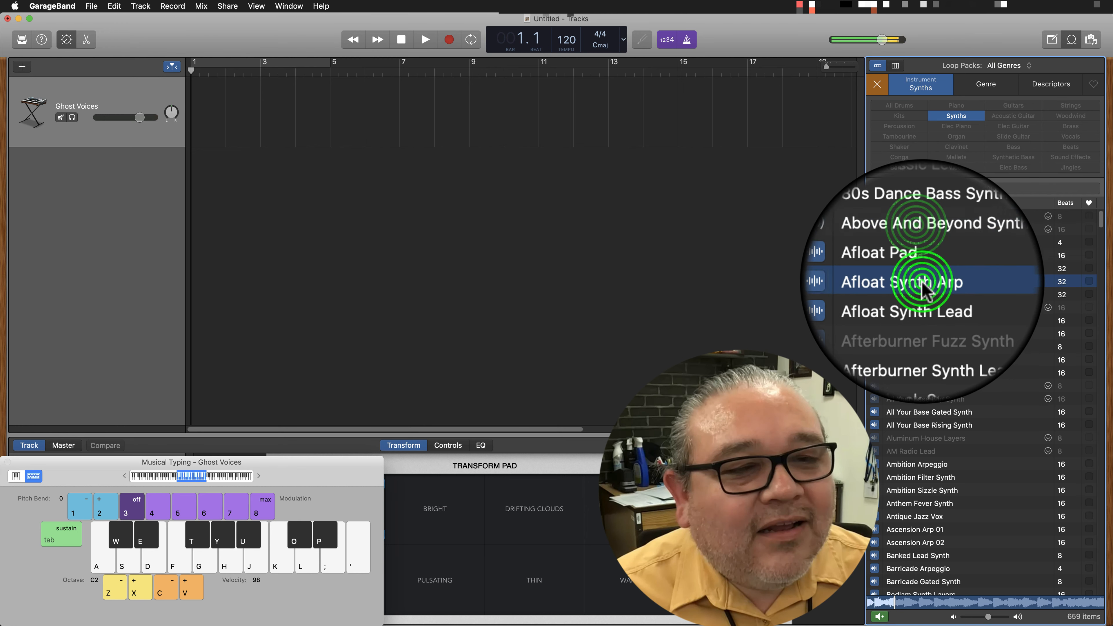
# Audition the Euro Pad Slicer FX, Event Horizon Layers and Falling Rain Synth Lead loops.
pyautogui.moveTo(1101, 218); pyautogui.dragTo(1104, 351)
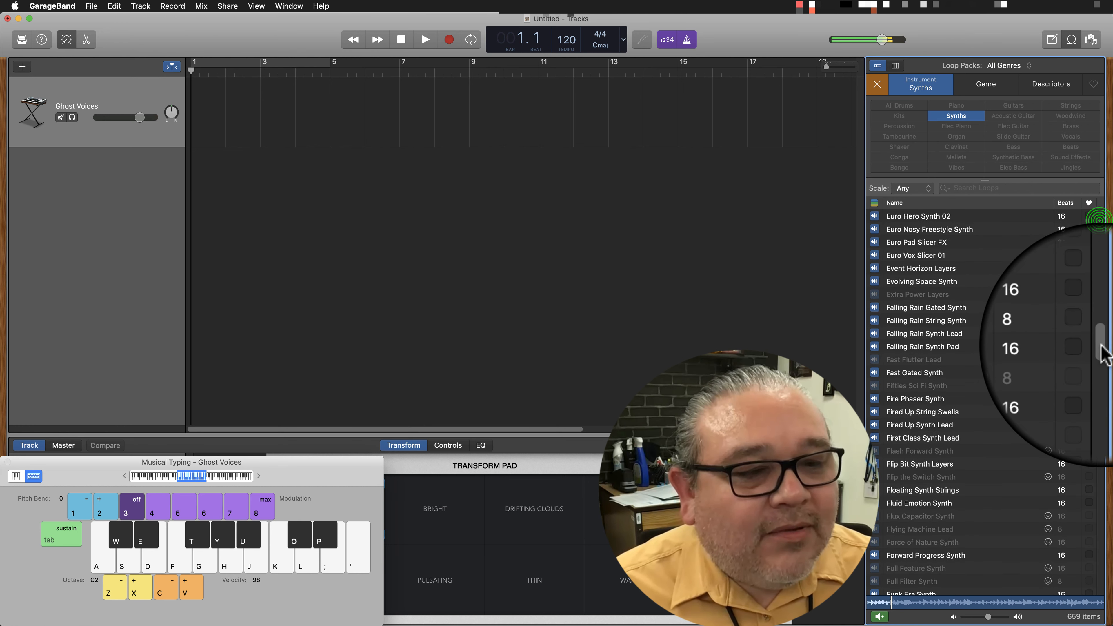
pyautogui.click(913, 242)
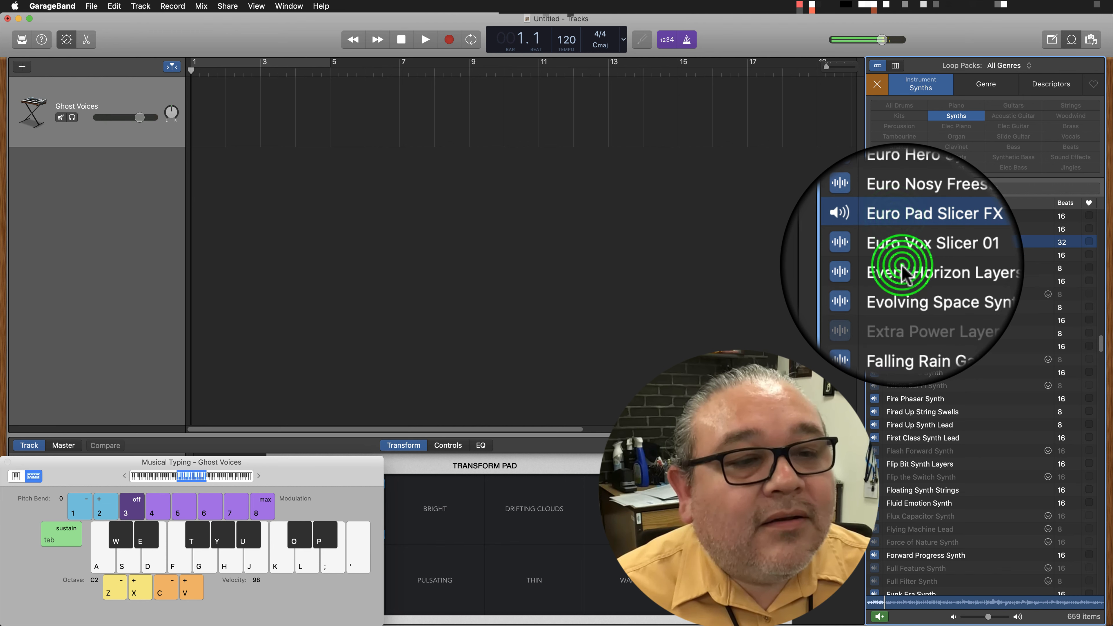
pyautogui.click(904, 268)
pyautogui.click(906, 335)
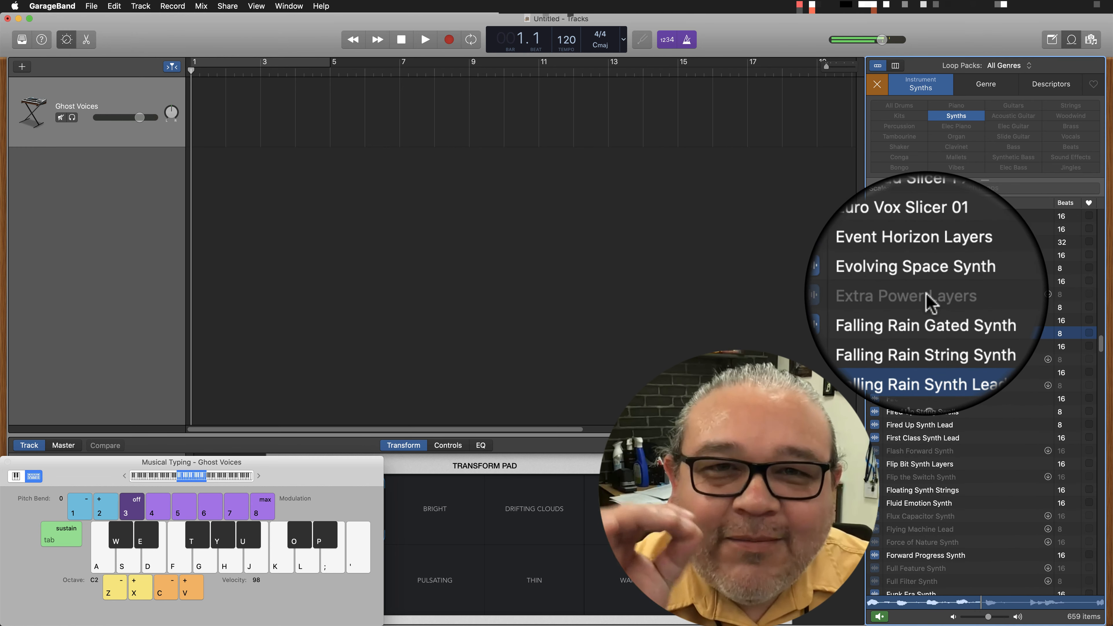
# Add the Falling Rain Synth Lead loop on a new track at bar 1 and repeat it up to bar 9.
pyautogui.moveTo(897, 333); pyautogui.dragTo(200, 180)
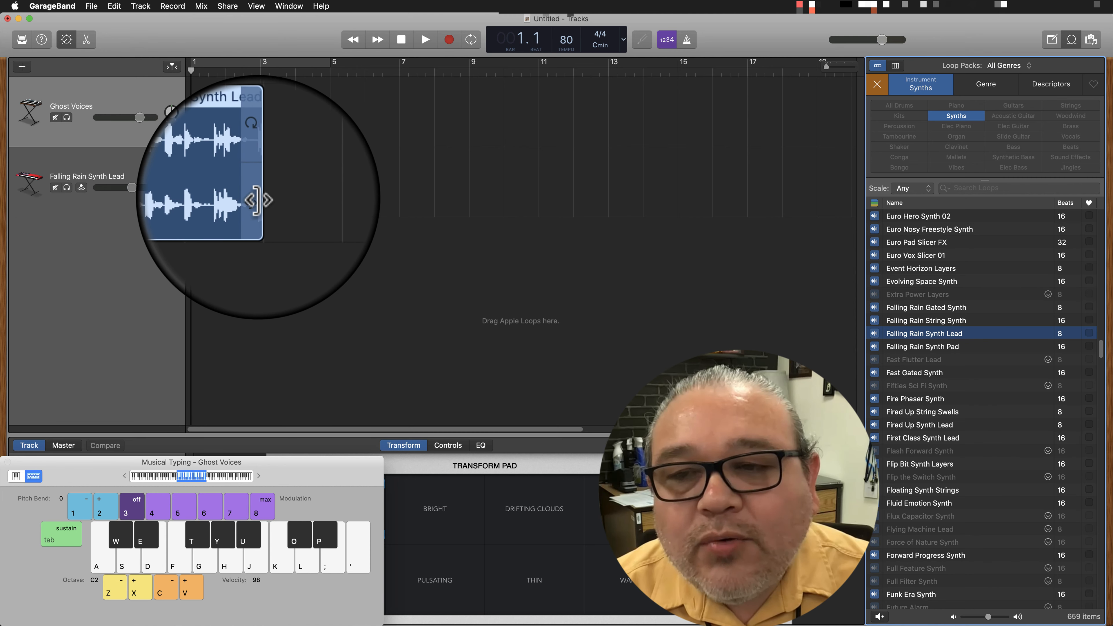
pyautogui.moveTo(257, 199); pyautogui.dragTo(281, 196)
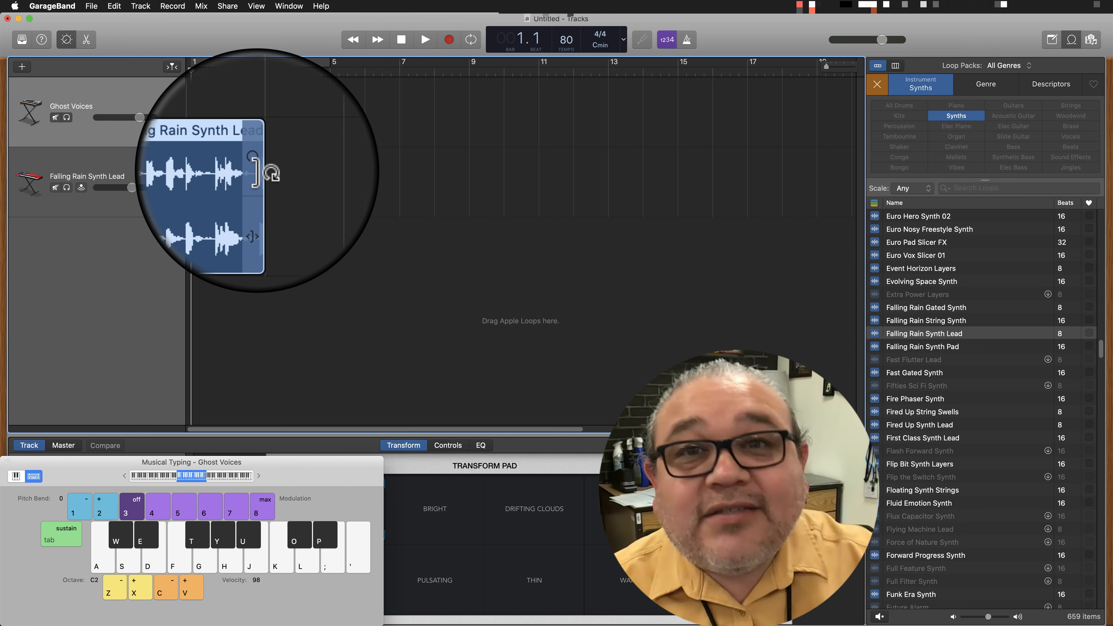
pyautogui.click(263, 170)
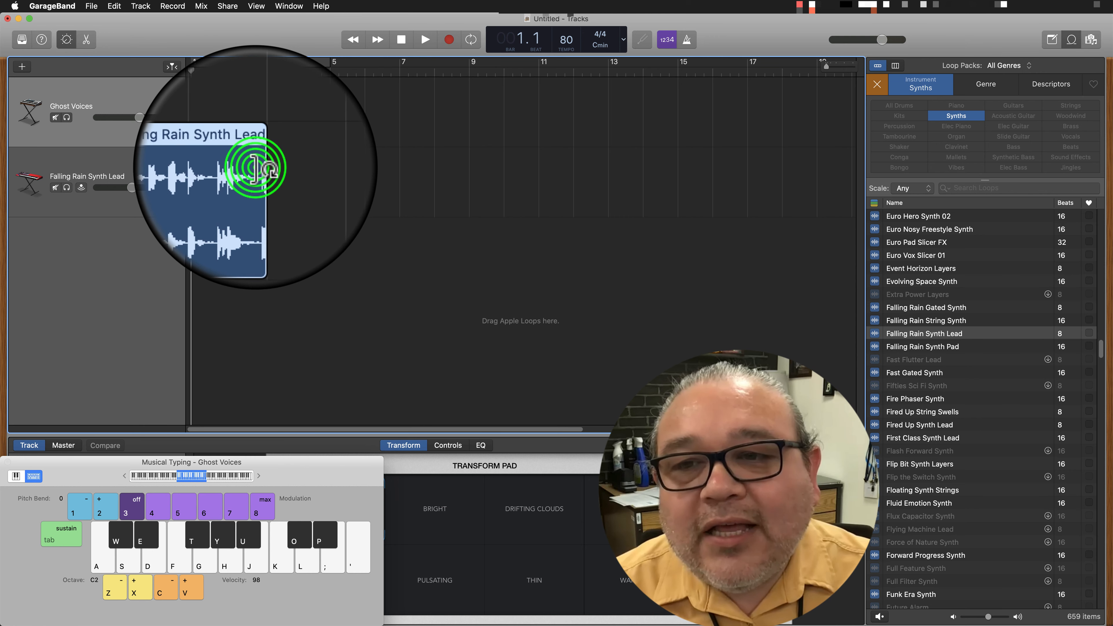
pyautogui.moveTo(256, 169); pyautogui.dragTo(479, 166)
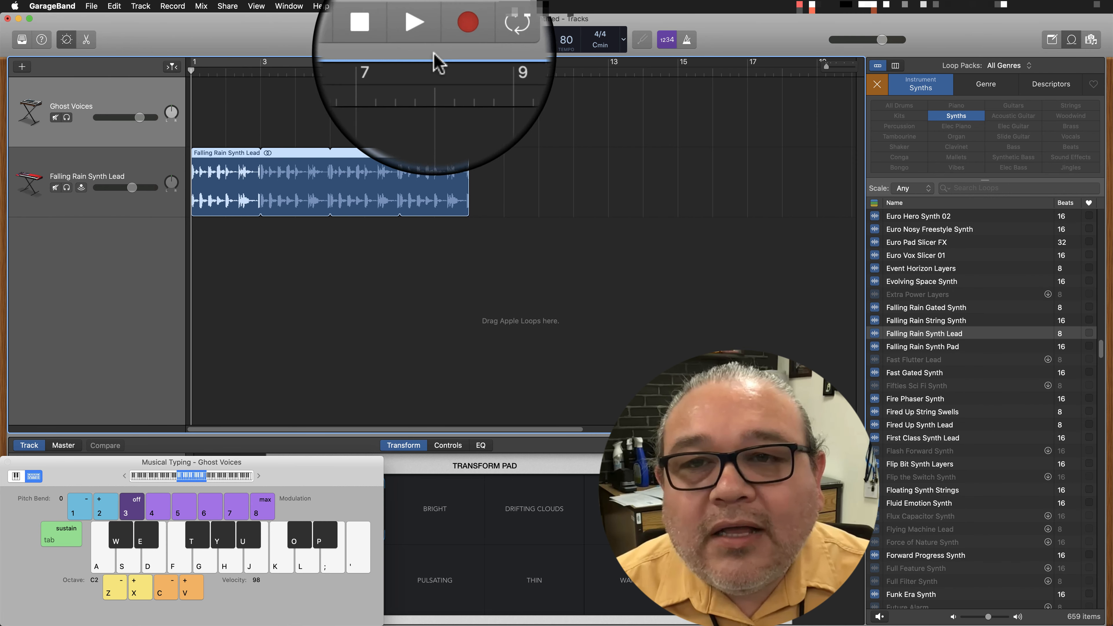
# Play back the looped synth region, stop, and return the playhead to the beginning.
pyautogui.click(425, 40)
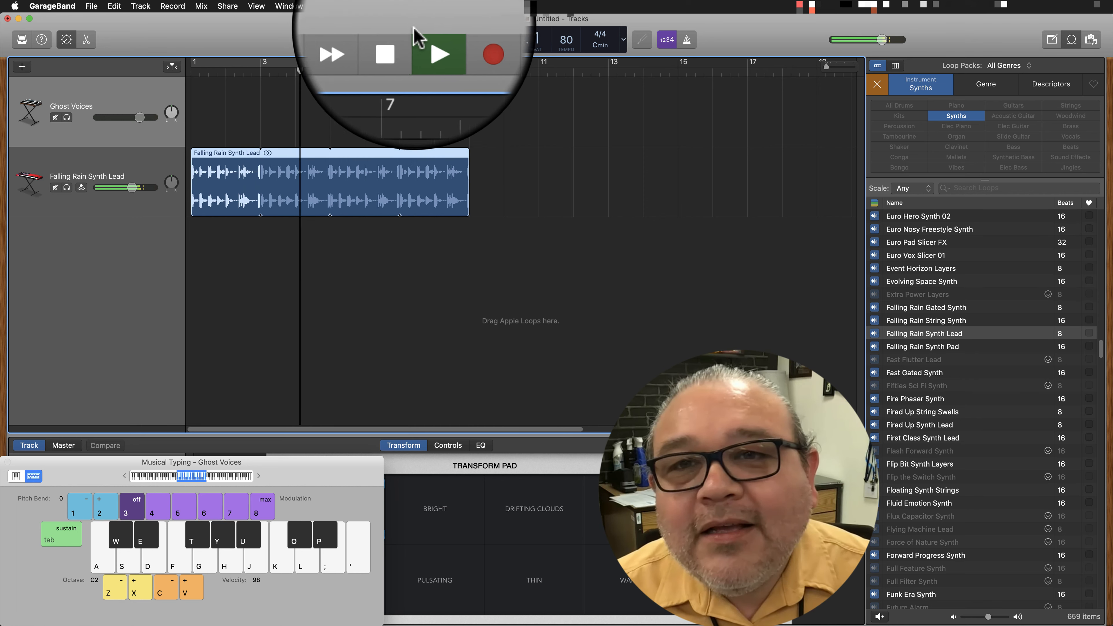
pyautogui.click(397, 39)
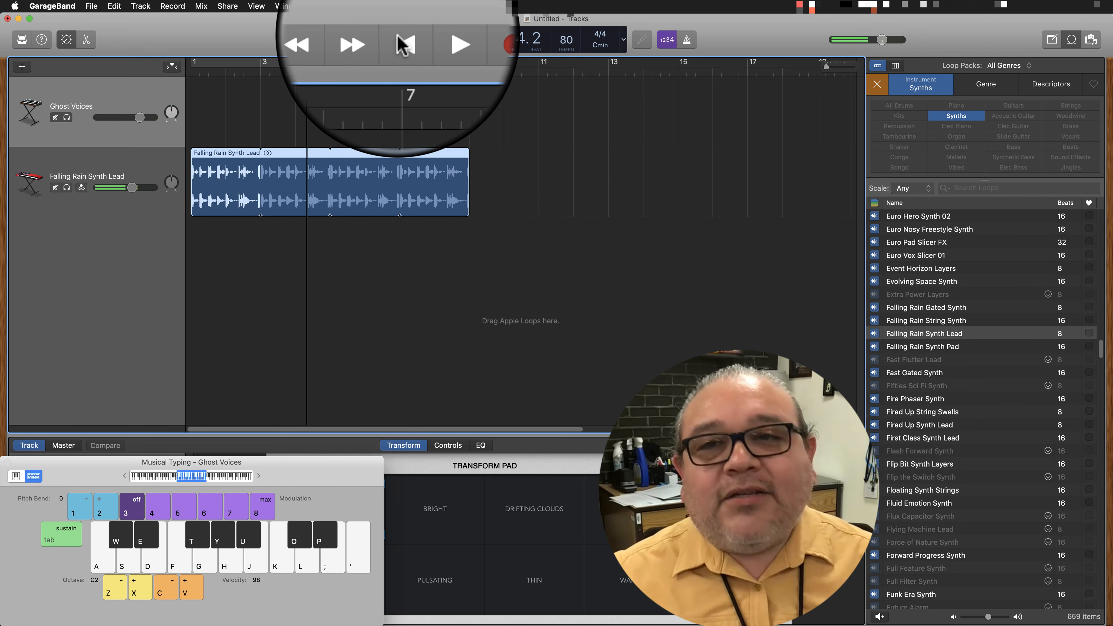
pyautogui.moveTo(305, 71); pyautogui.dragTo(178, 66)
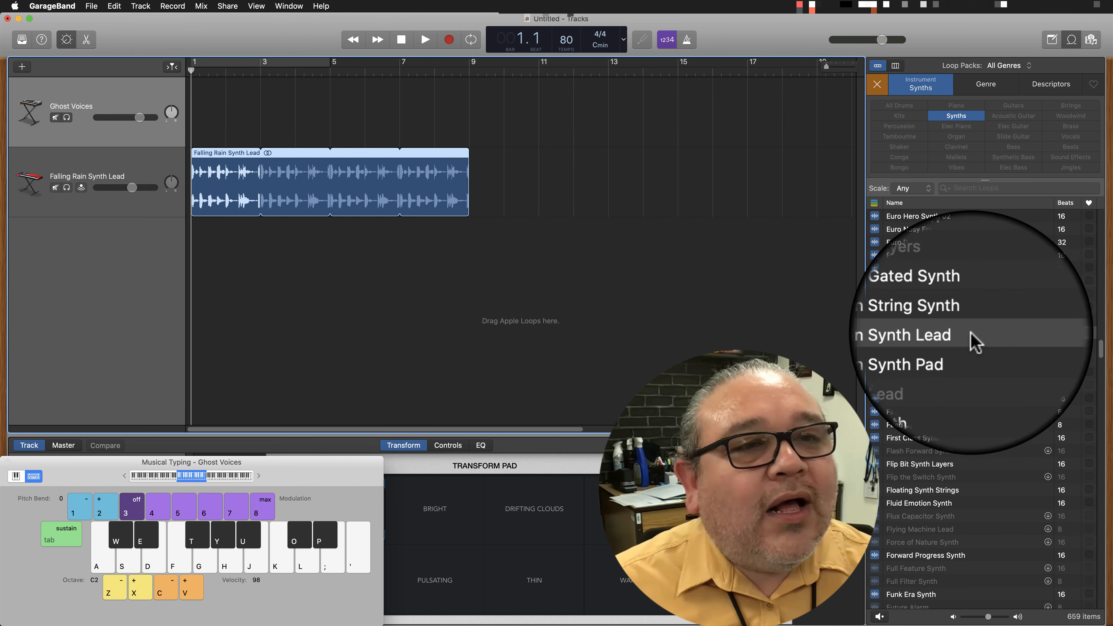
# Replace the Synths loop filter with Percussion and audition the Remix Conga Fever 02 and Shaker 01 loops.
pyautogui.click(877, 84)
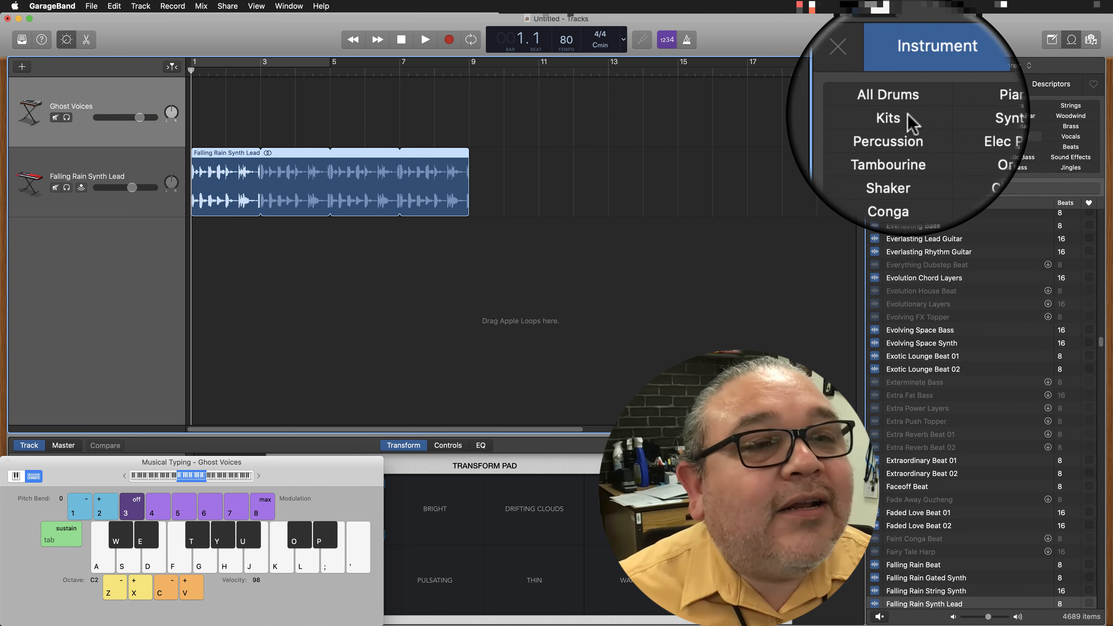
pyautogui.click(920, 90)
pyautogui.click(920, 90)
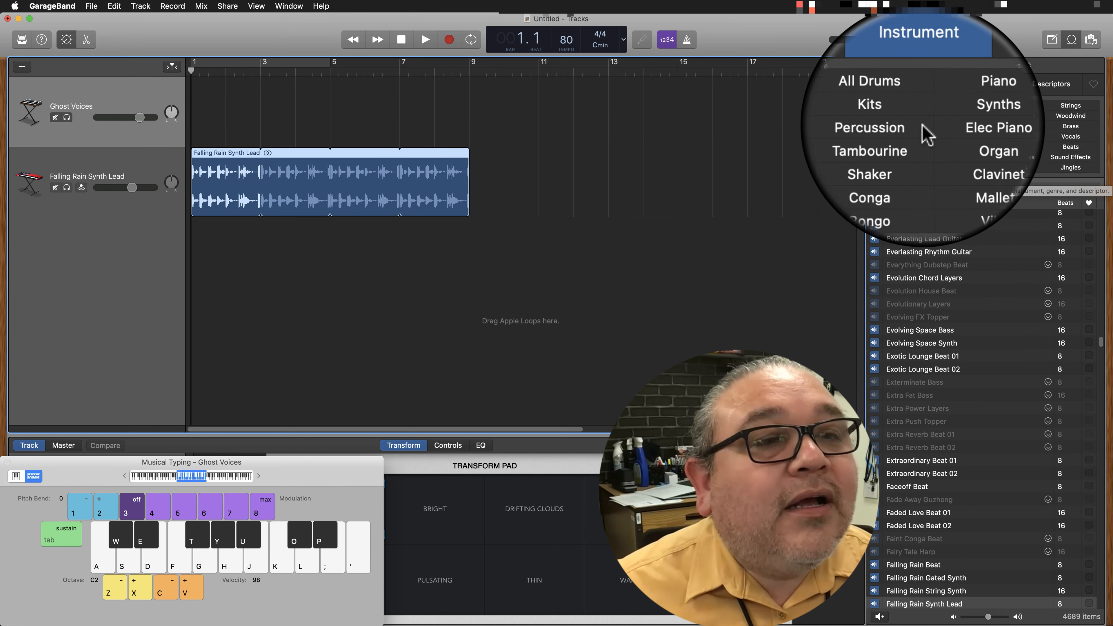
pyautogui.click(912, 128)
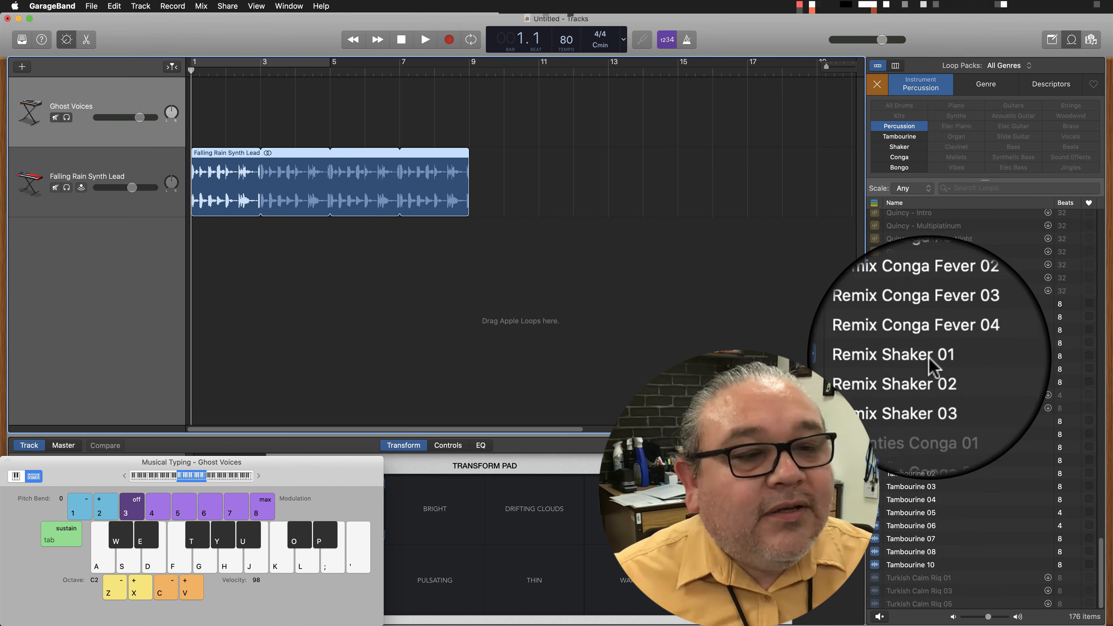
pyautogui.click(917, 322)
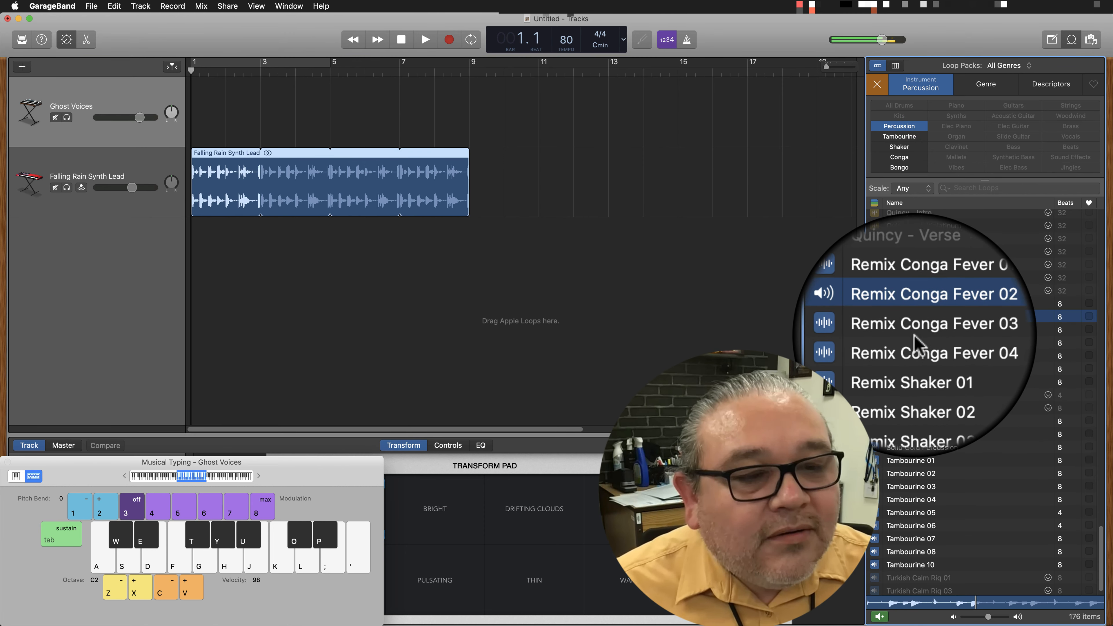
pyautogui.click(907, 423)
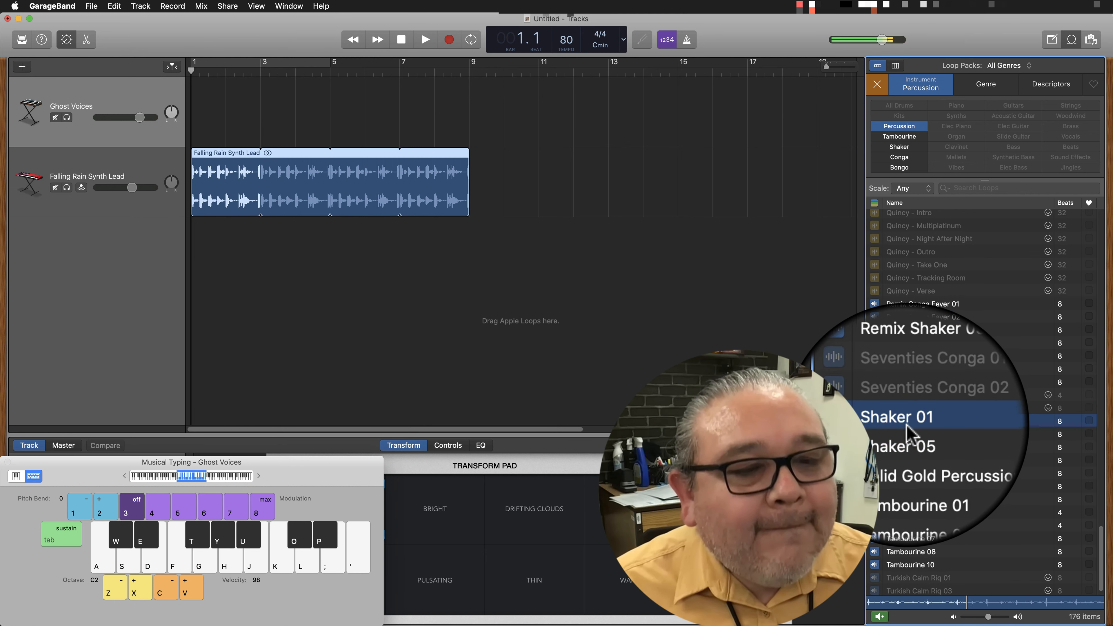
# Place the Shaker 01 loop on a new track starting at bar 2 and repeat it up to bar 9.
pyautogui.moveTo(906, 420); pyautogui.dragTo(228, 279)
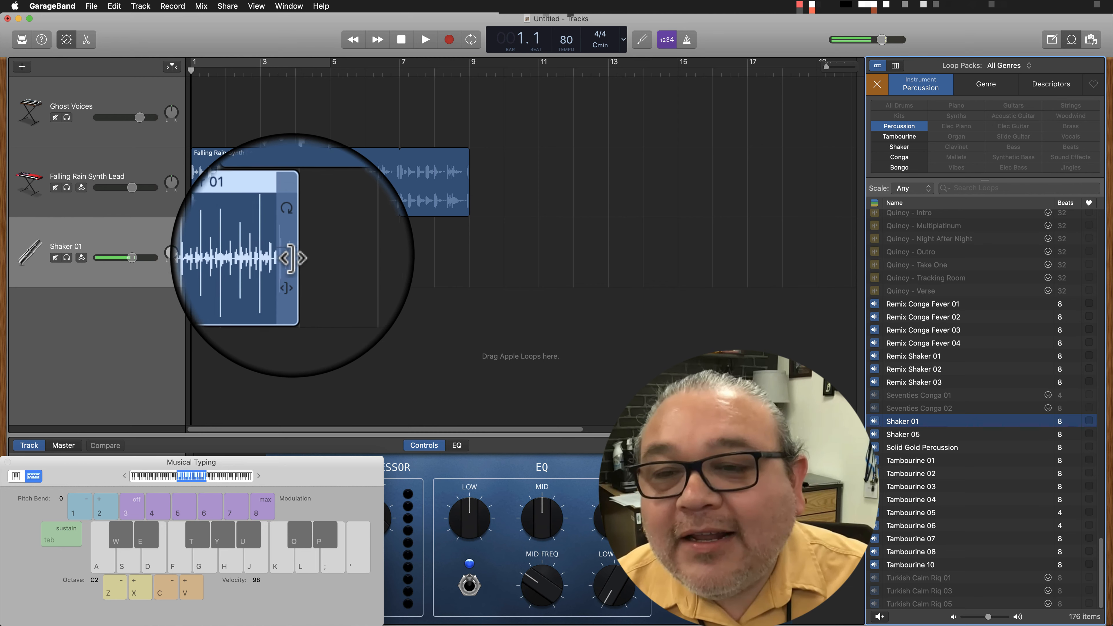
pyautogui.moveTo(292, 255); pyautogui.dragTo(415, 255)
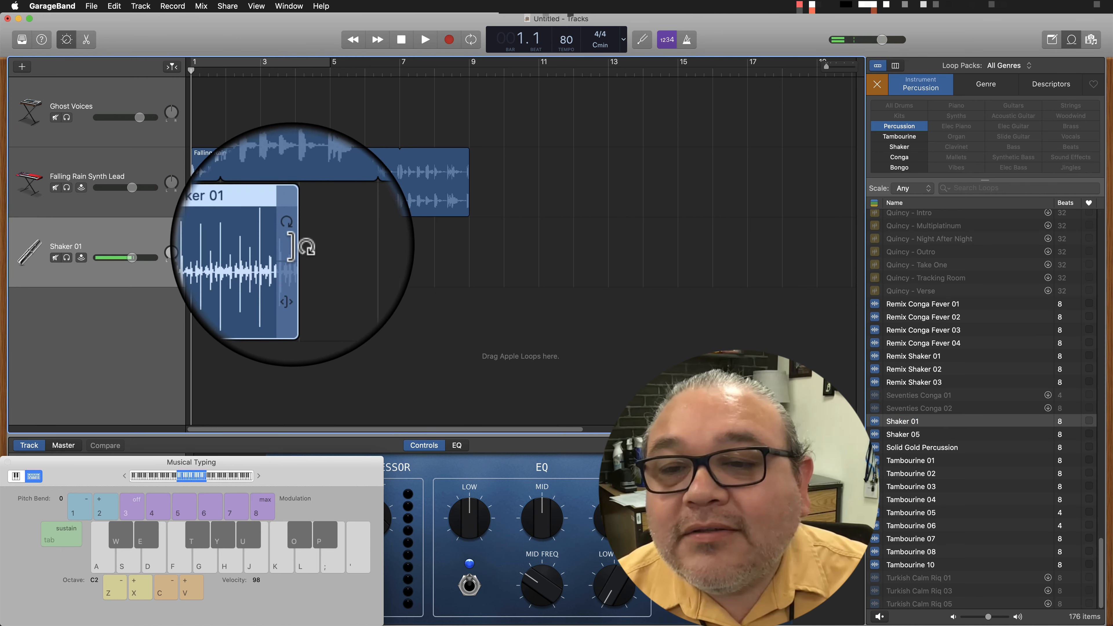
pyautogui.moveTo(292, 244); pyautogui.dragTo(468, 236)
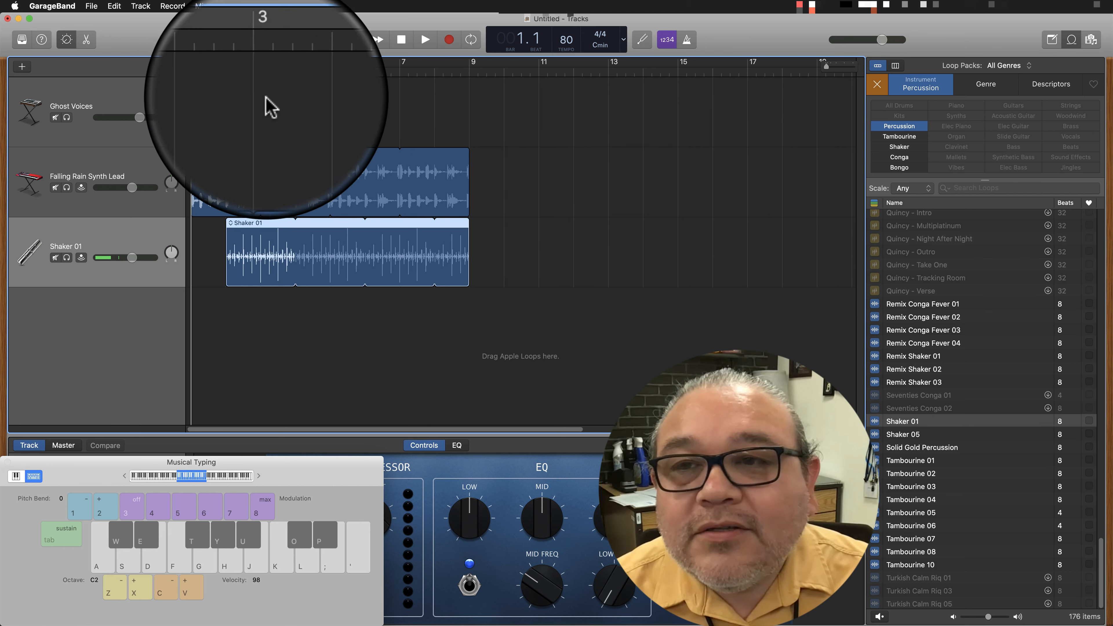
# Play the synth and shaker tracks together, stop, and set the playhead to bar 5.
pyautogui.press('space')
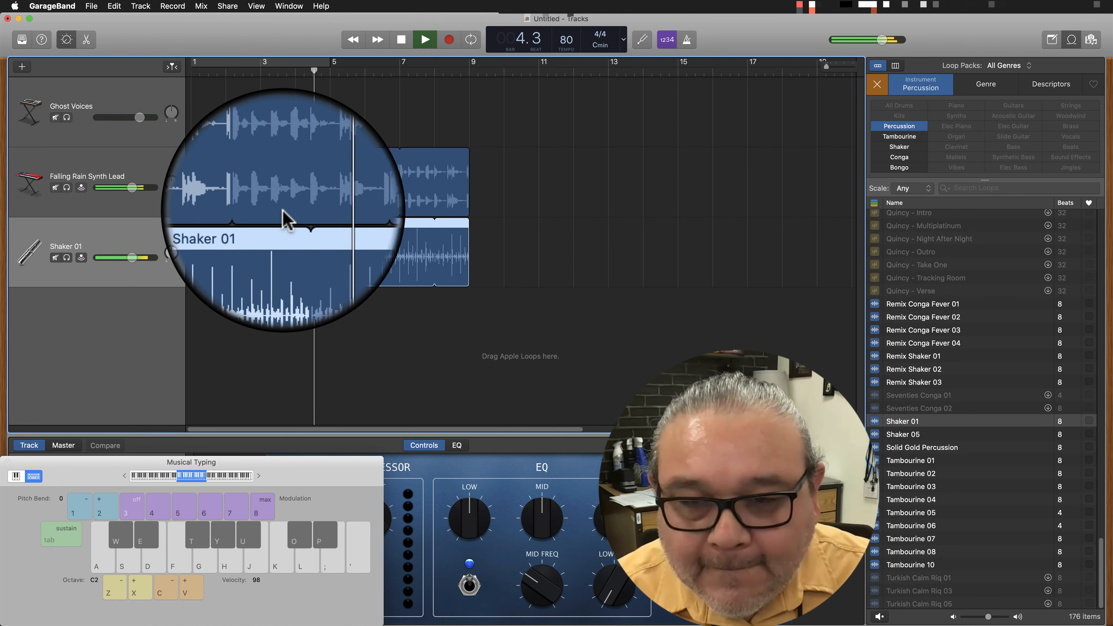
pyautogui.press('space')
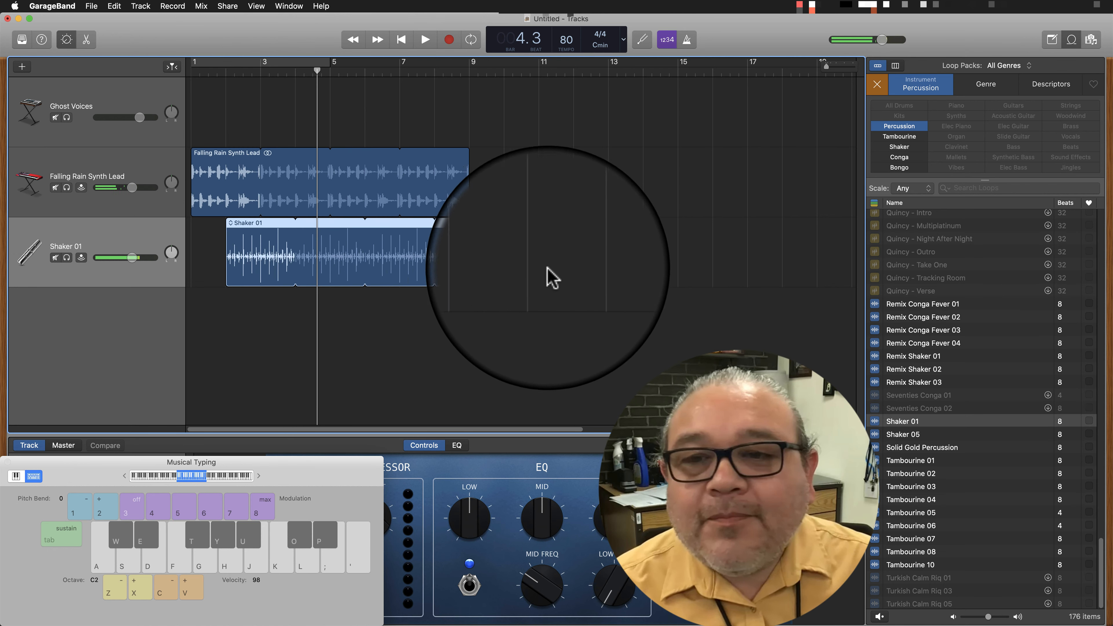
pyautogui.click(322, 71)
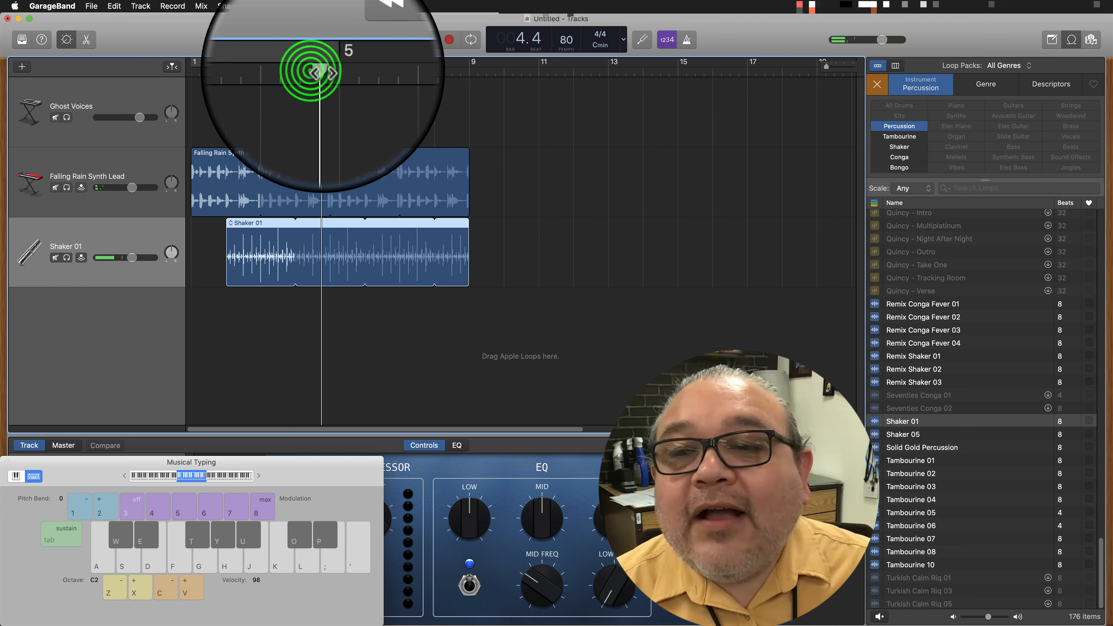
pyautogui.moveTo(322, 71); pyautogui.dragTo(331, 71)
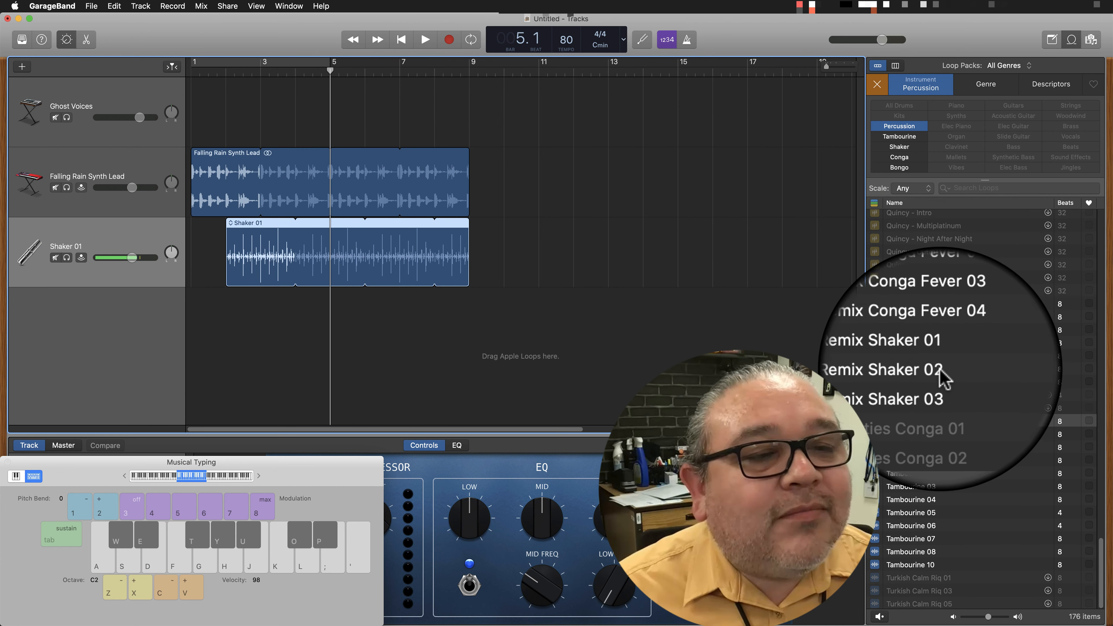
# Filter the loops to All Drums and audition several, including Wild West Beat, Wind Tunnel Topper, Wonky Beat Topper and Work It Beat 02.
pyautogui.click(877, 85)
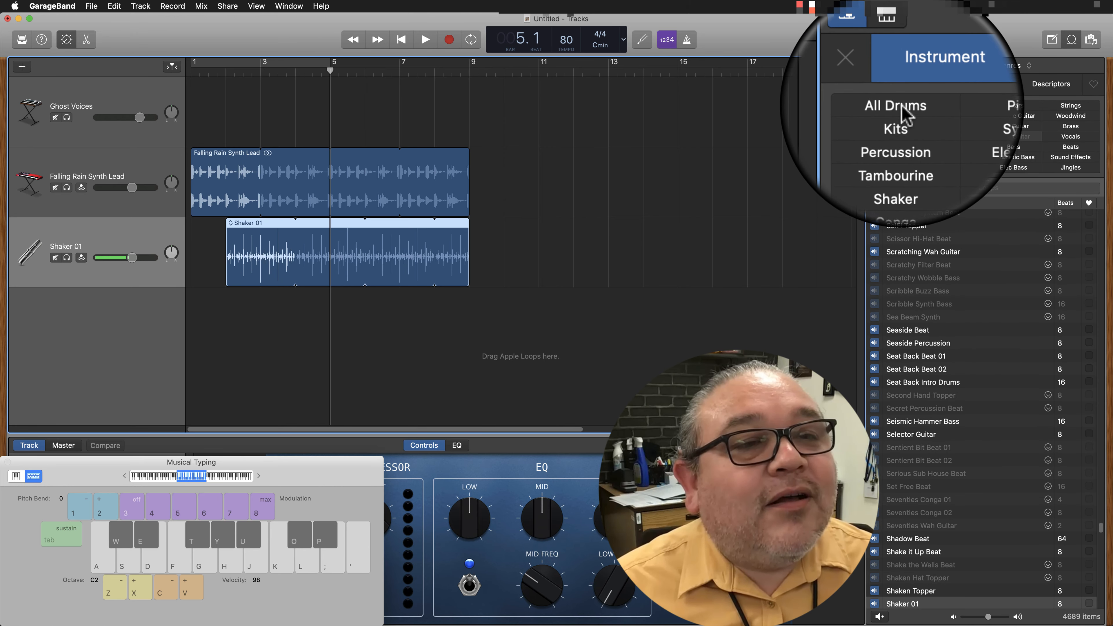
pyautogui.click(900, 105)
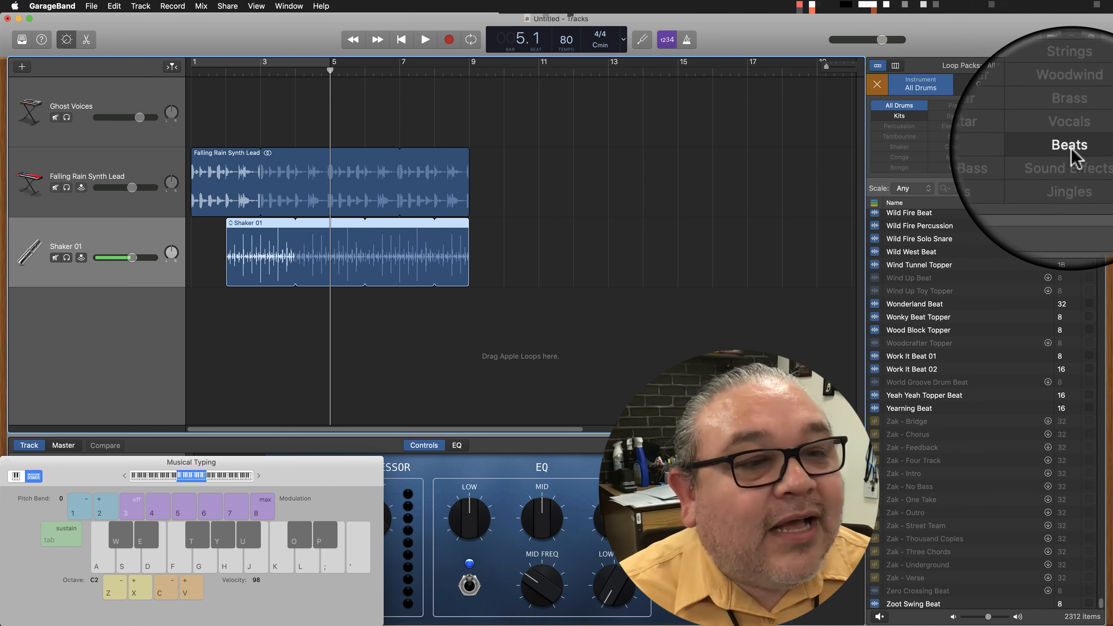
pyautogui.click(912, 238)
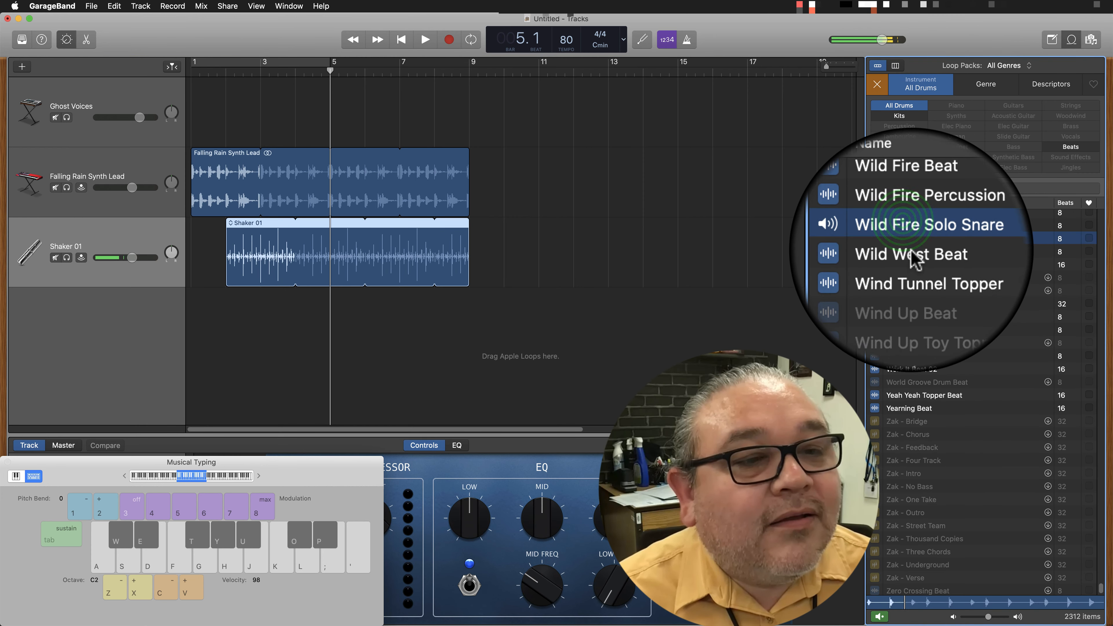
pyautogui.click(912, 252)
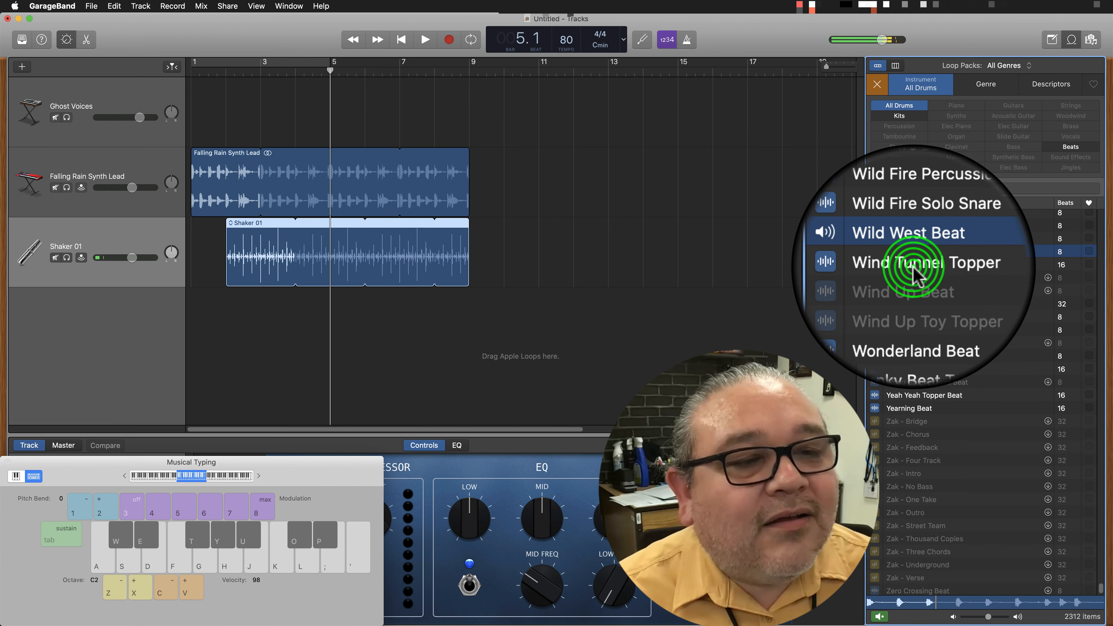
pyautogui.click(915, 265)
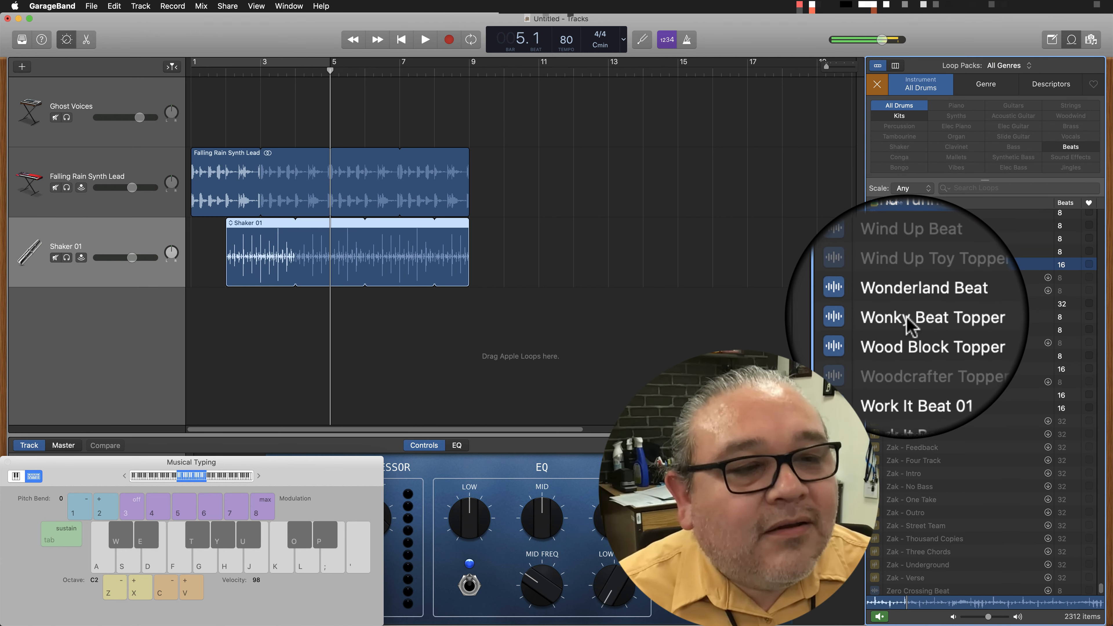
pyautogui.click(908, 317)
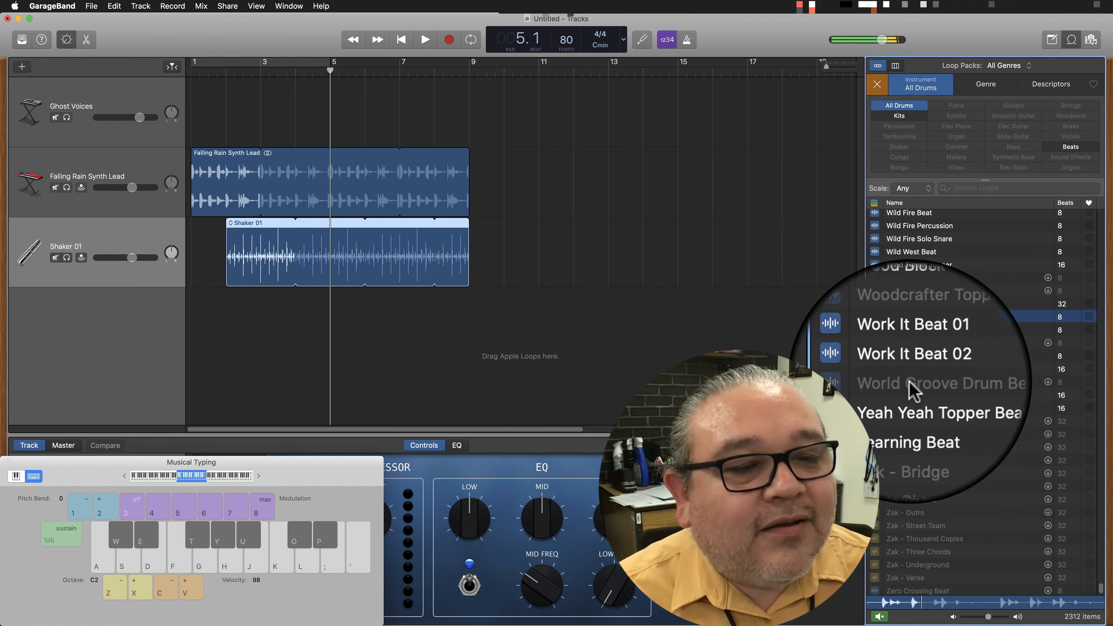
pyautogui.click(911, 369)
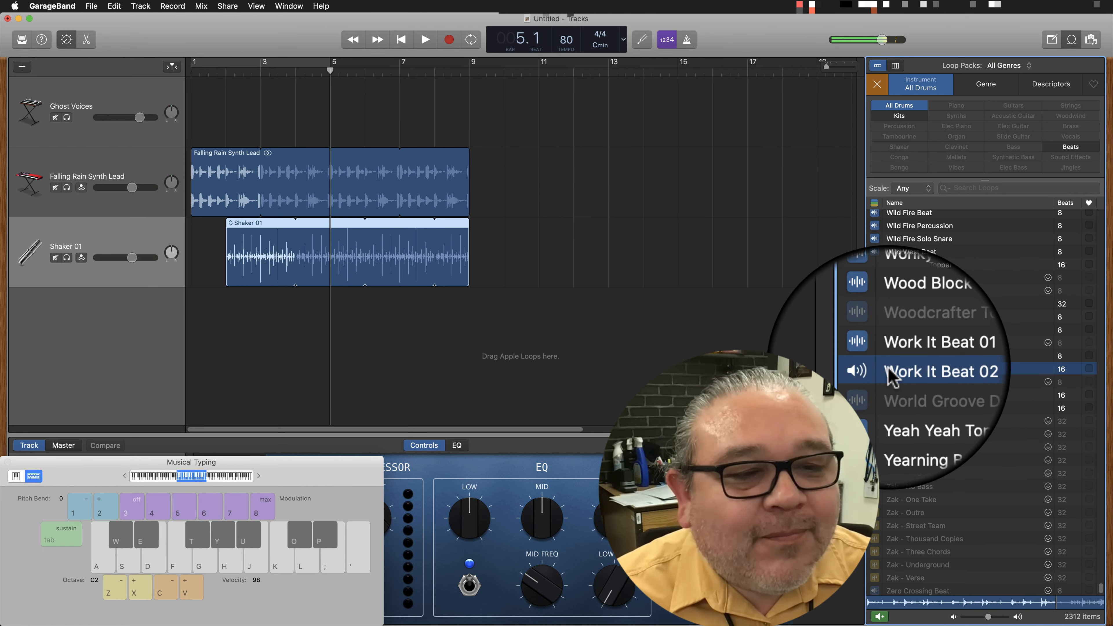
# Add the Work It Beat 02 loop on a new track below the shaker, starting at bar 5.
pyautogui.moveTo(887, 369); pyautogui.dragTo(373, 329)
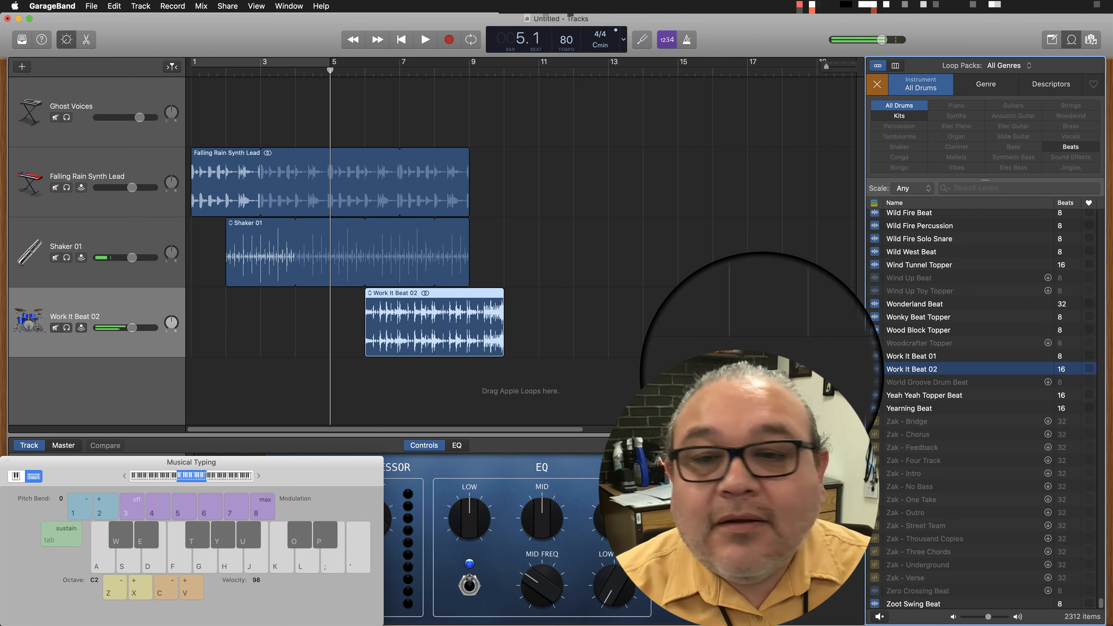
pyautogui.click(453, 300)
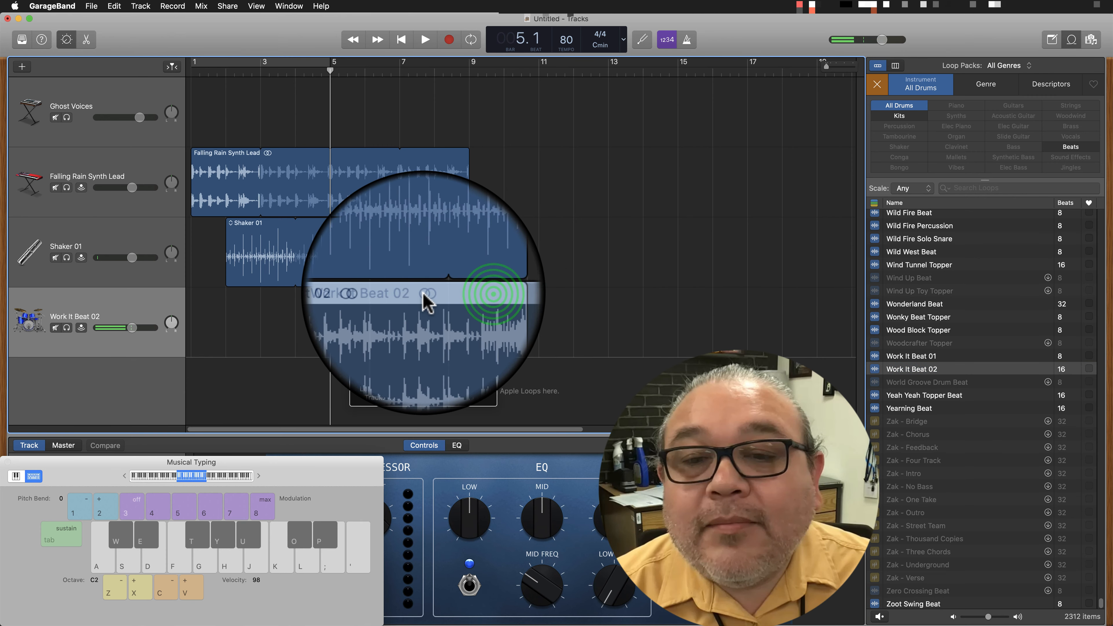
# Play the three-loop arrangement from the beginning, stop, and return the playhead to bar 1.
pyautogui.moveTo(329, 70); pyautogui.dragTo(175, 112)
pyautogui.press('space')
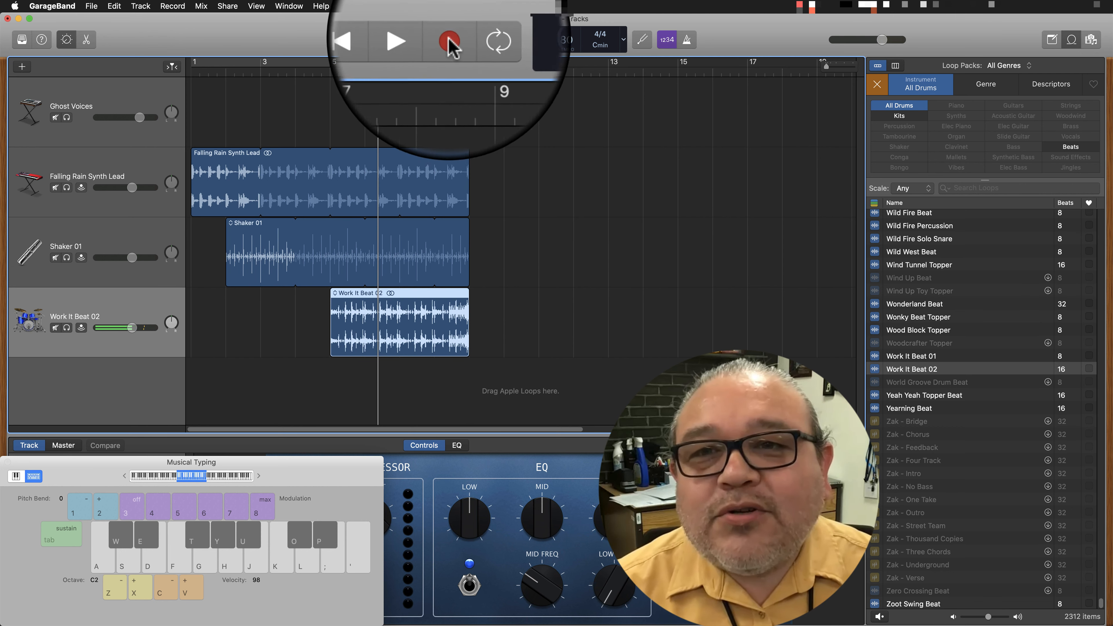
pyautogui.moveTo(379, 70); pyautogui.dragTo(195, 73)
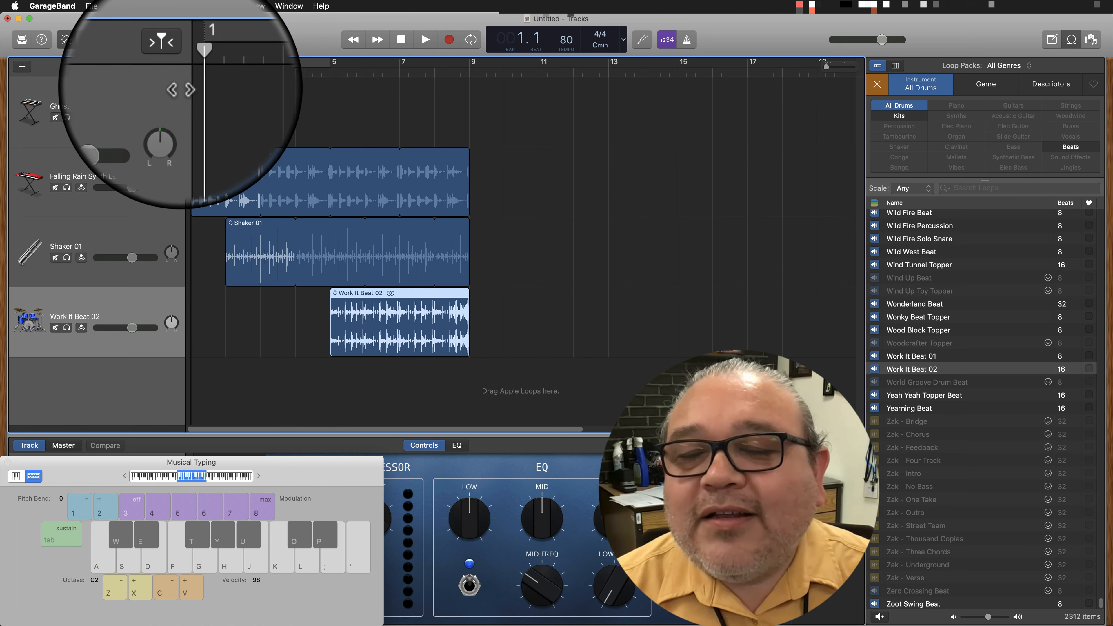
# Record a take from bar 1 to about bar 5 on the Work It Beat 02 track.
pyautogui.click(456, 56)
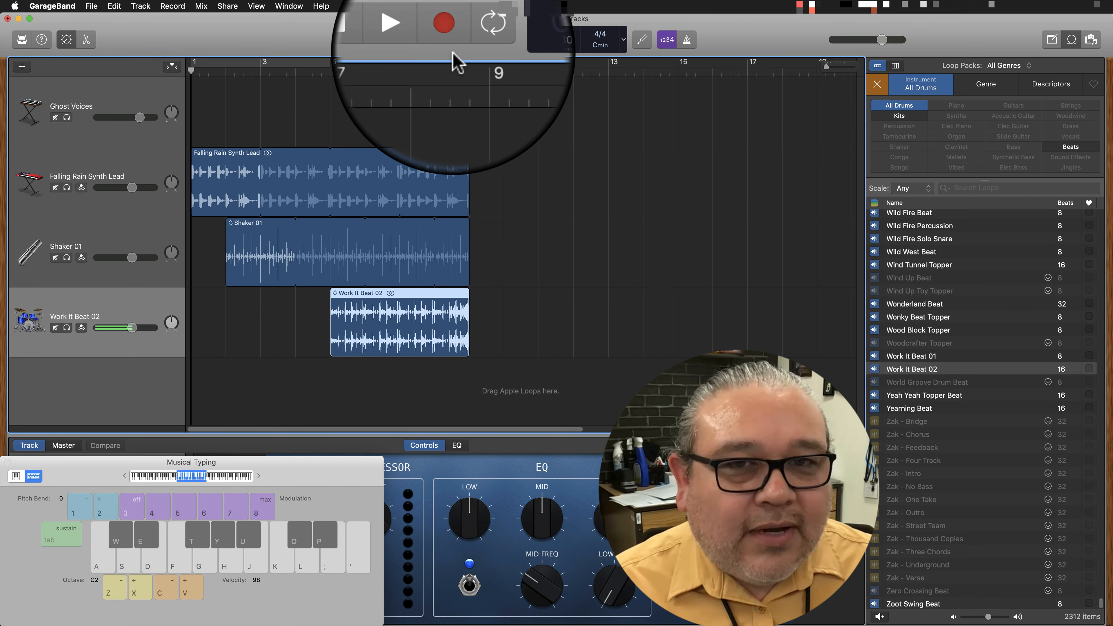
pyautogui.click(157, 391)
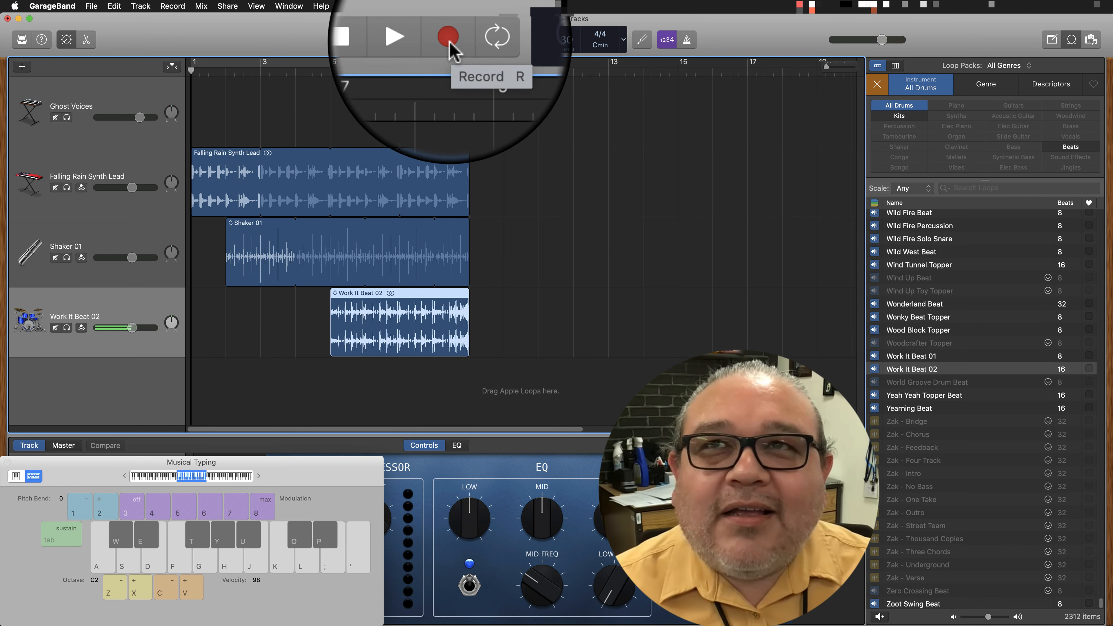
pyautogui.click(449, 37)
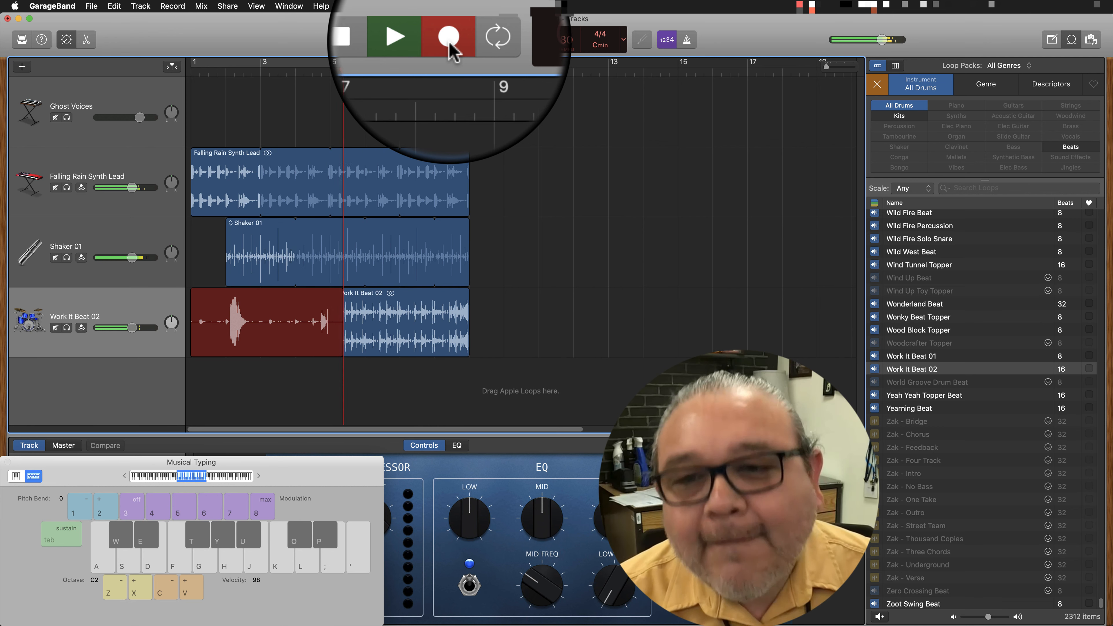
pyautogui.click(451, 44)
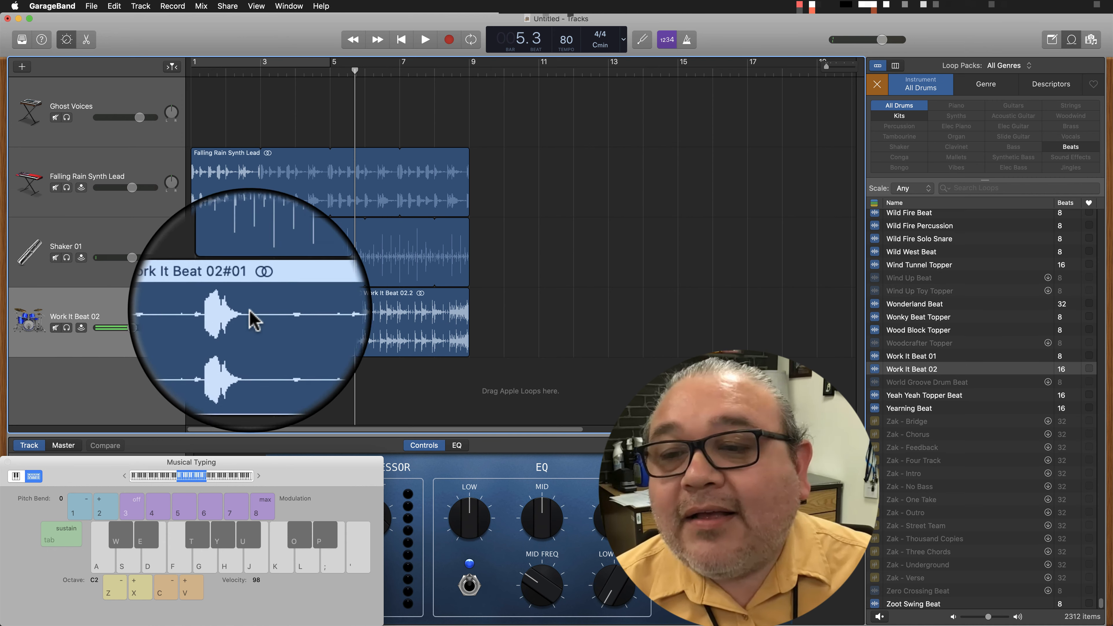
# Try to move the recorded take off the Work It Beat 02 track, placing it at about bar 10.
pyautogui.moveTo(269, 292); pyautogui.dragTo(262, 419)
pyautogui.moveTo(296, 317); pyautogui.dragTo(286, 427)
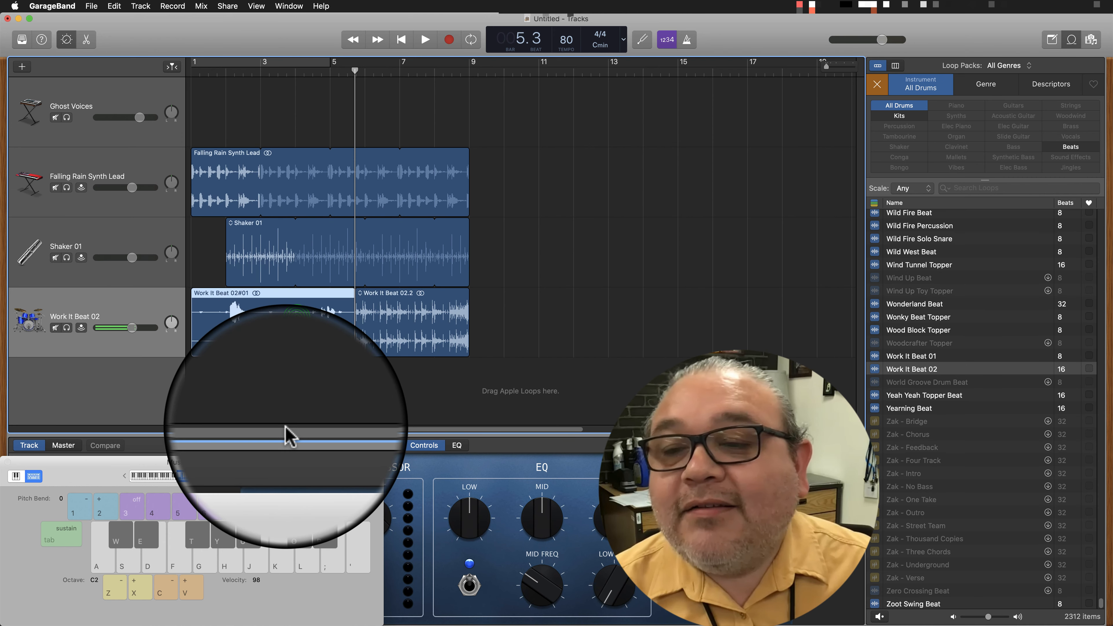
pyautogui.moveTo(282, 302); pyautogui.dragTo(246, 403)
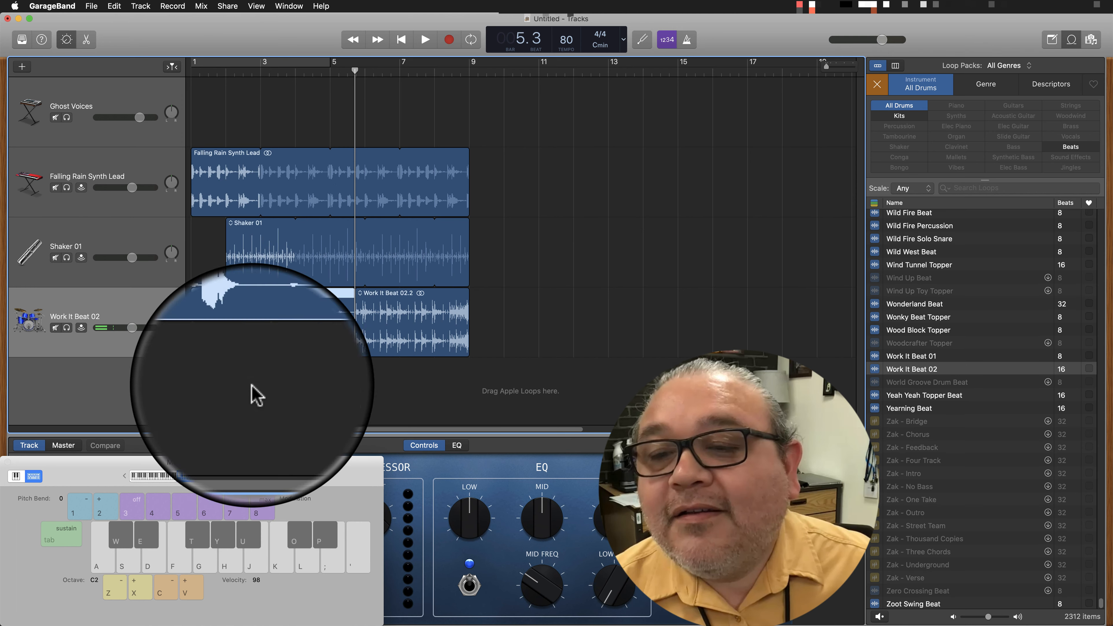
pyautogui.moveTo(261, 292); pyautogui.dragTo(584, 325)
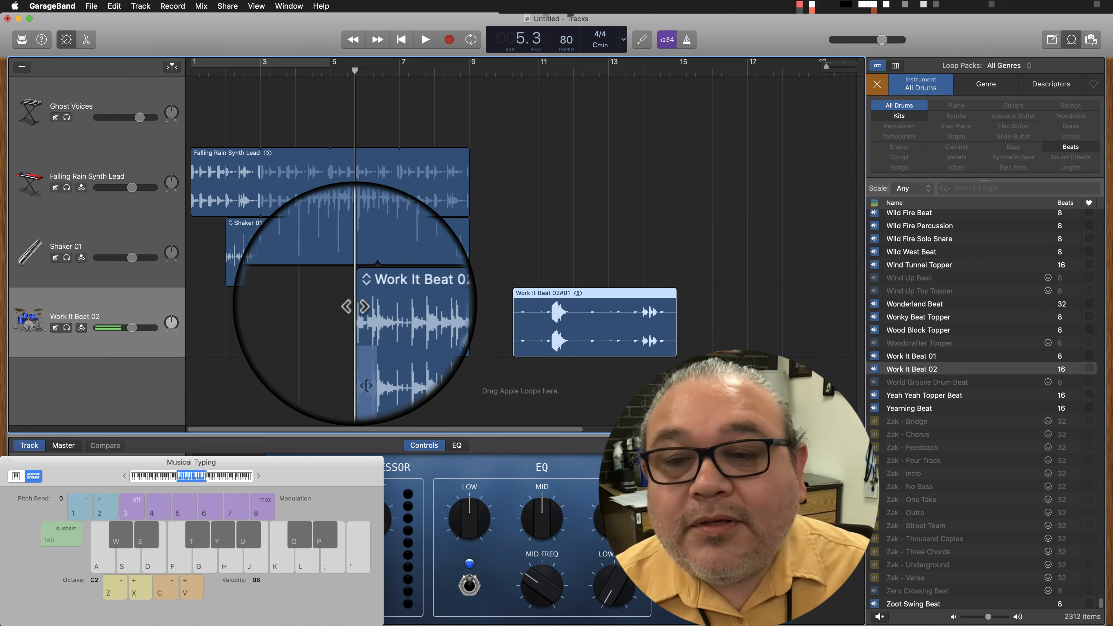
# Try to replace the shortened beat region with a fresh Work It Beat 02 loop at bar 5 and move the take.
pyautogui.moveTo(423, 294); pyautogui.dragTo(371, 309)
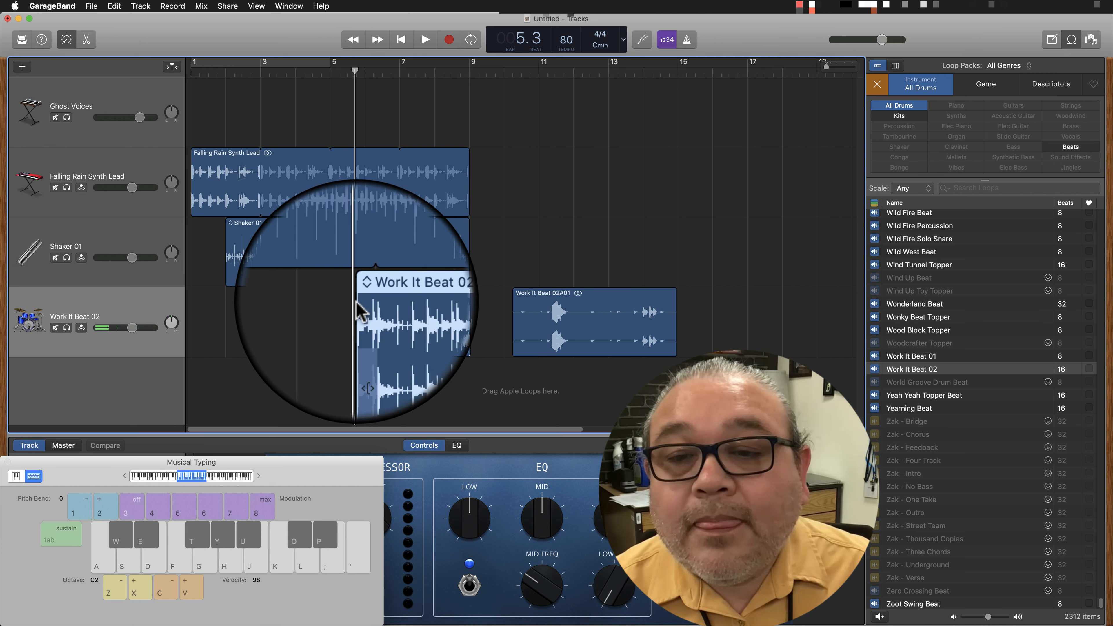
pyautogui.click(415, 311)
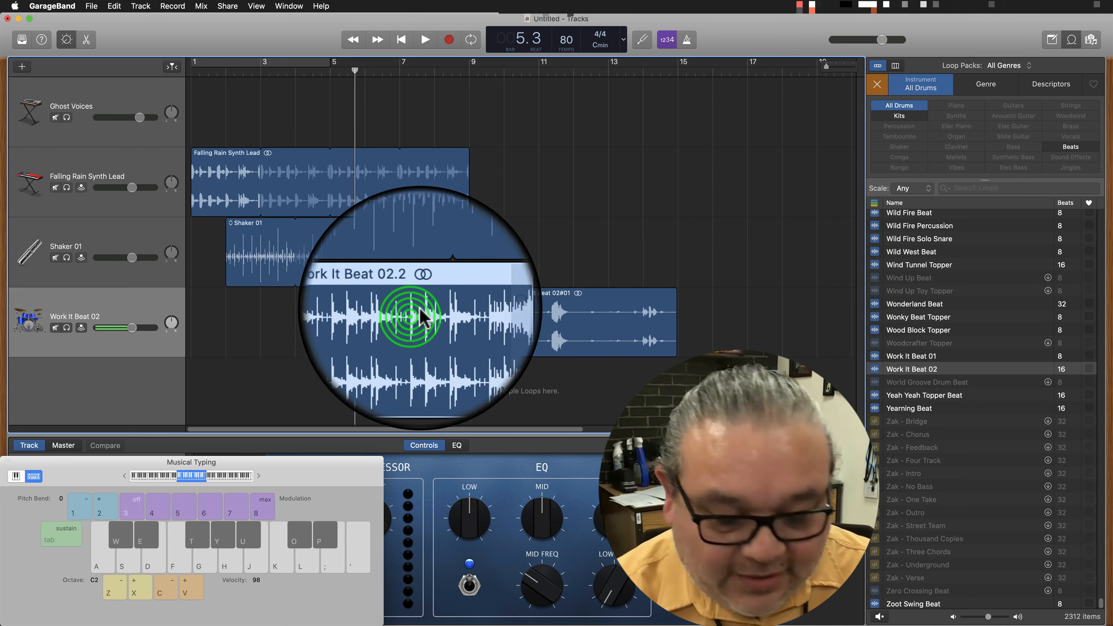
pyautogui.press('Delete')
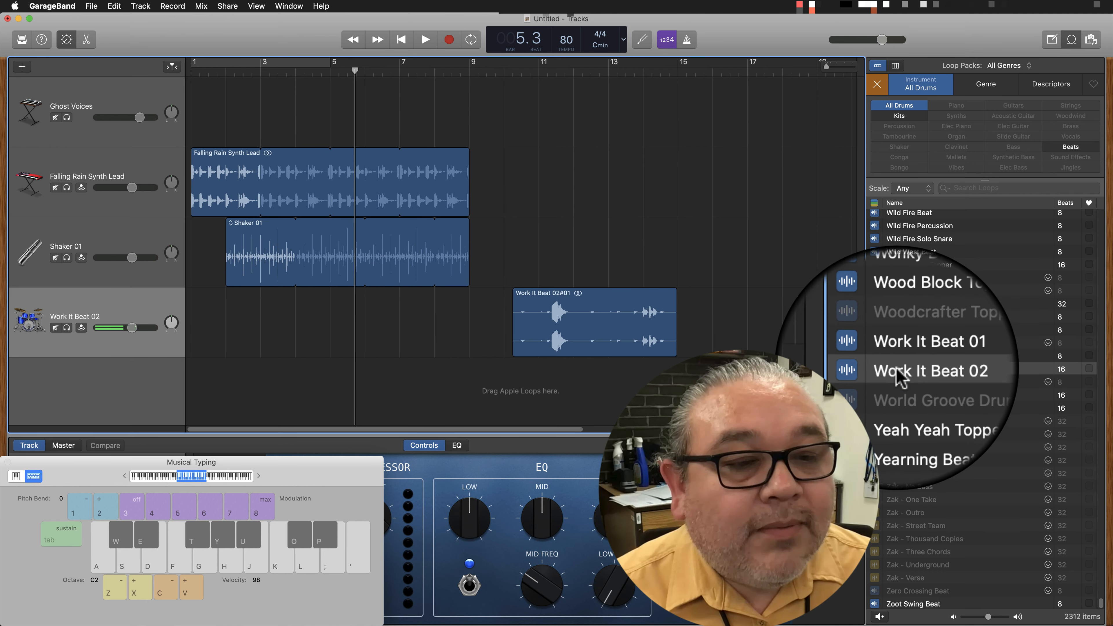
pyautogui.moveTo(897, 369); pyautogui.dragTo(331, 327)
pyautogui.moveTo(578, 294); pyautogui.dragTo(120, 403)
# Undo the region edits and the take recorded on the Work It Beat 02 track, restoring the original loop at bar 5.
pyautogui.press('super+z')
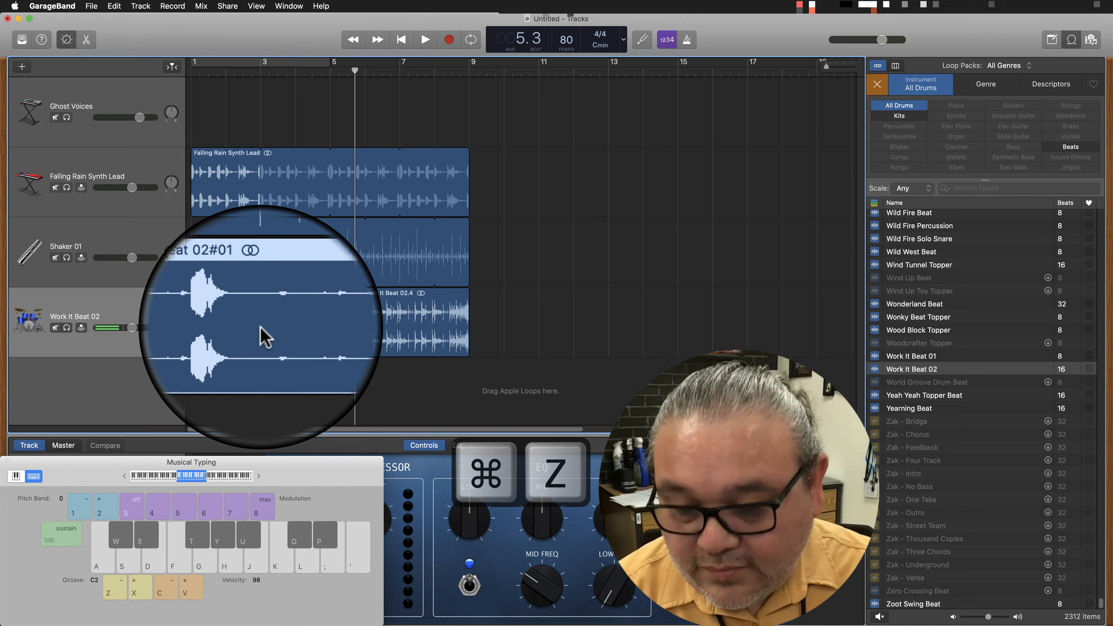
pyautogui.click(543, 313)
pyautogui.press('super+z')
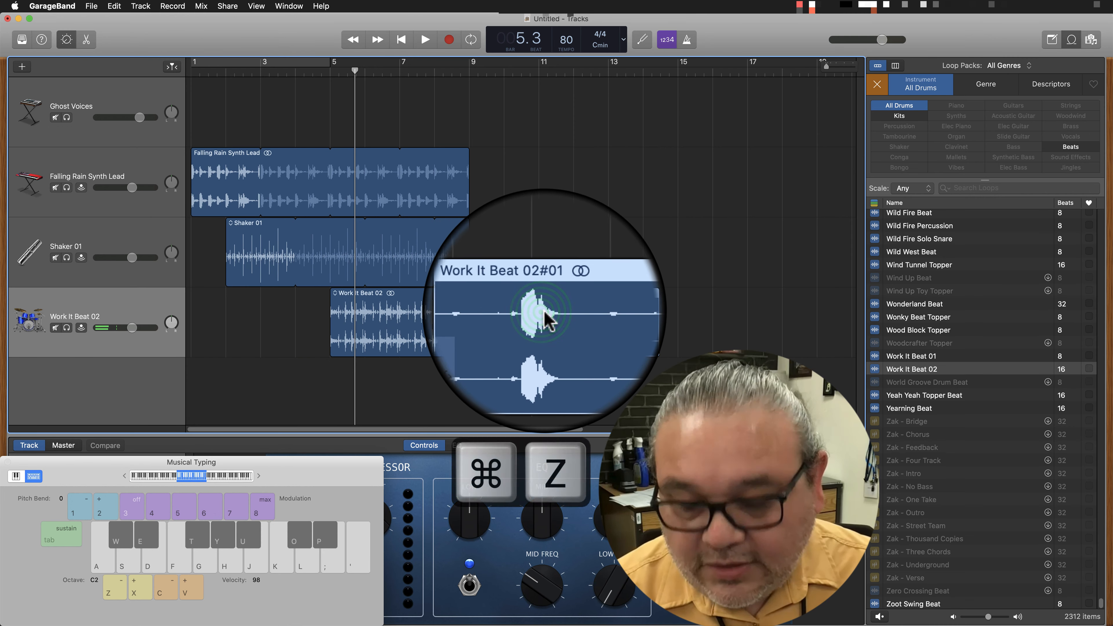
pyautogui.press('super+z')
pyautogui.press('super+z')
pyautogui.press('super+z')
pyautogui.press('super+z')
pyautogui.press('super+z')
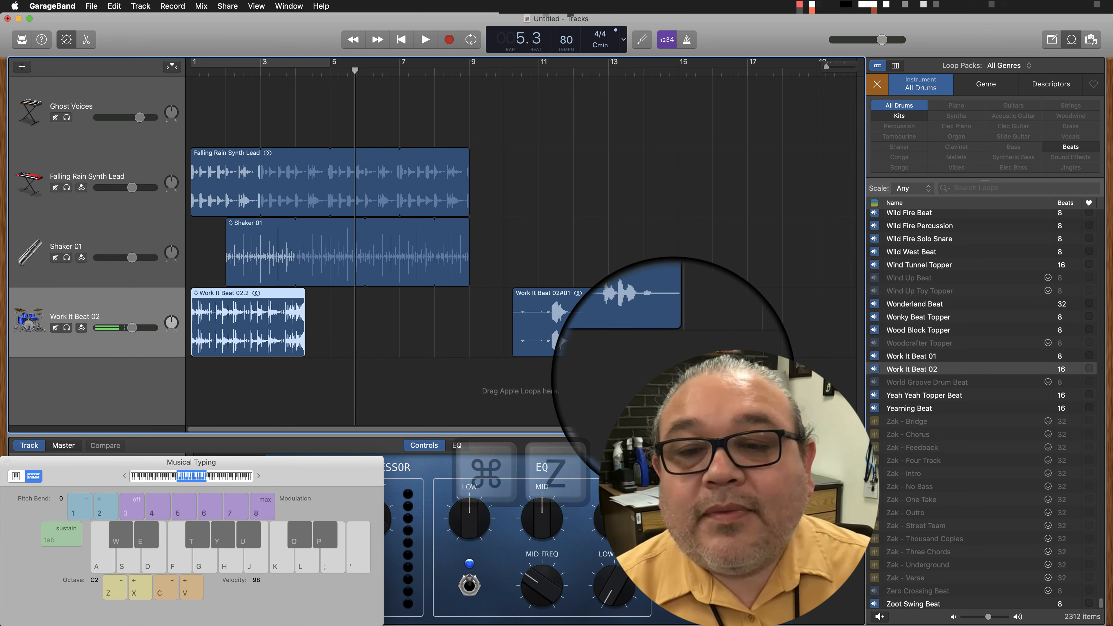
pyautogui.press('super+z')
pyautogui.press('super+z')
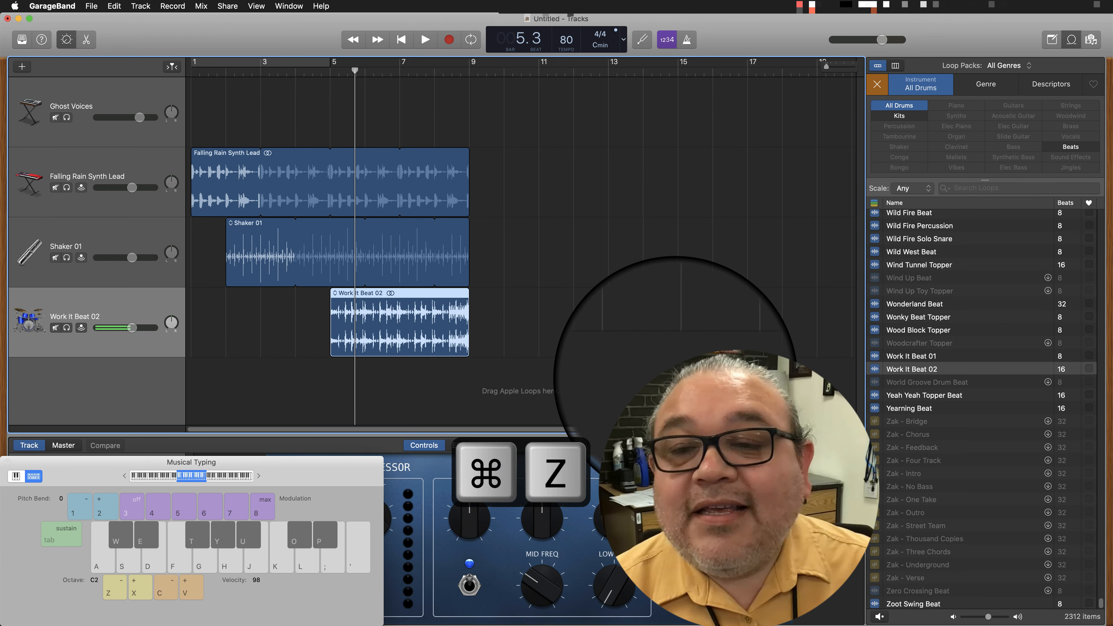
# Create a new microphone audio track using Input 1.
pyautogui.click(256, 386)
pyautogui.click(102, 386)
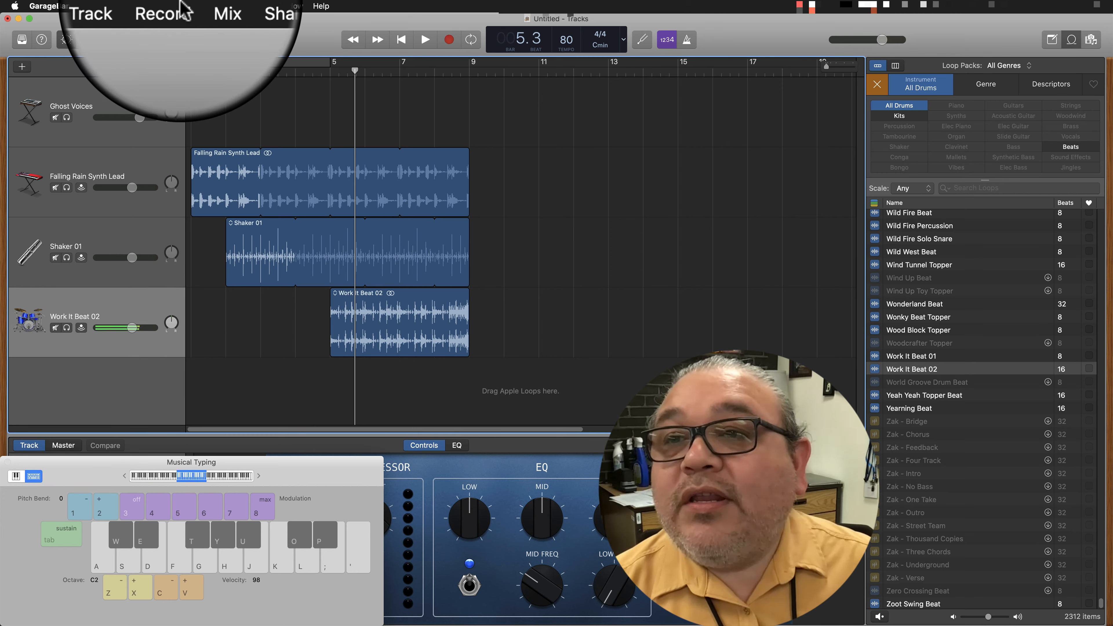
pyautogui.click(146, 11)
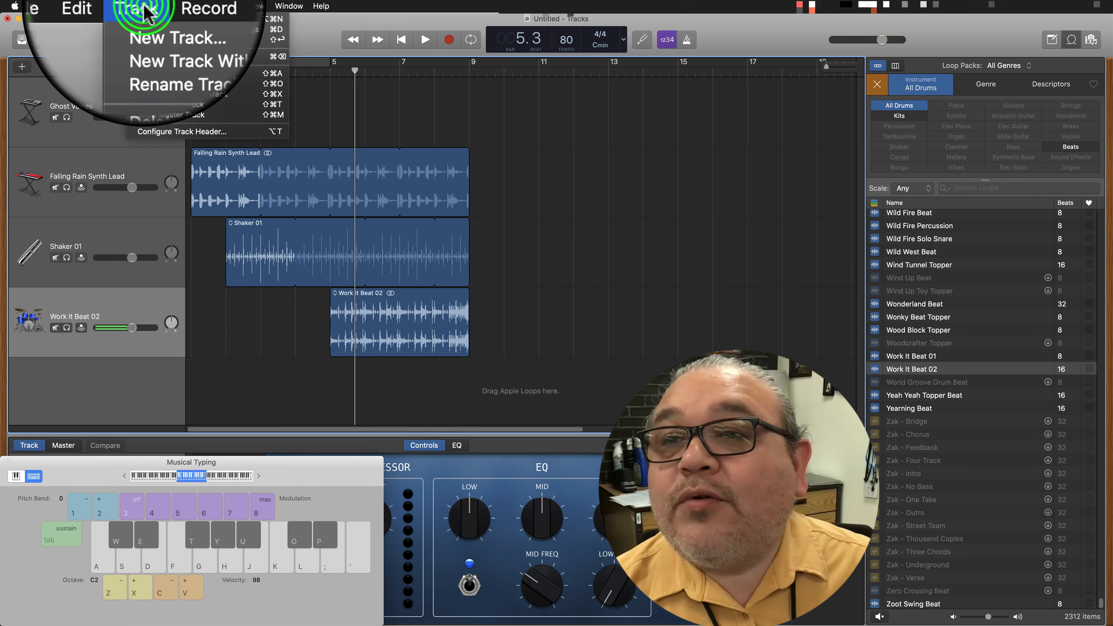
pyautogui.click(147, 20)
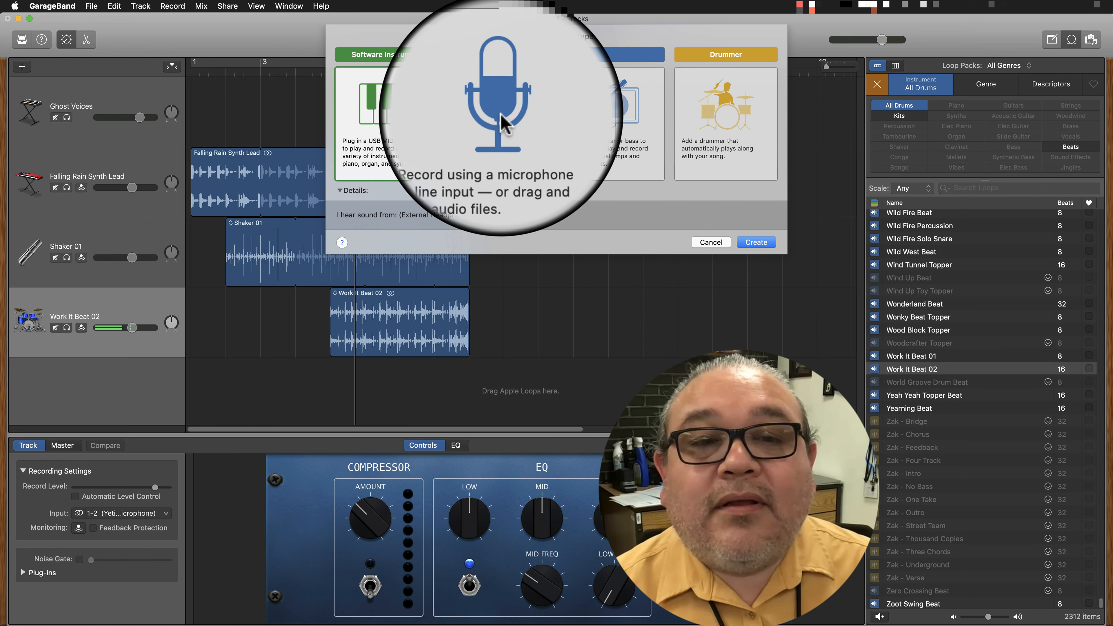
pyautogui.click(504, 123)
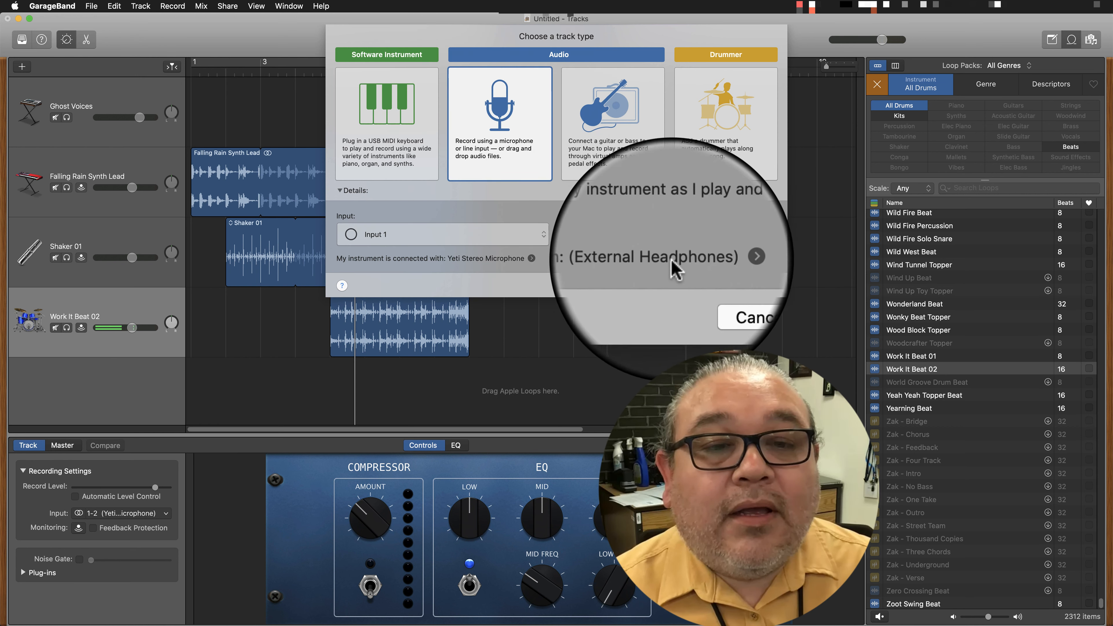
pyautogui.click(750, 290)
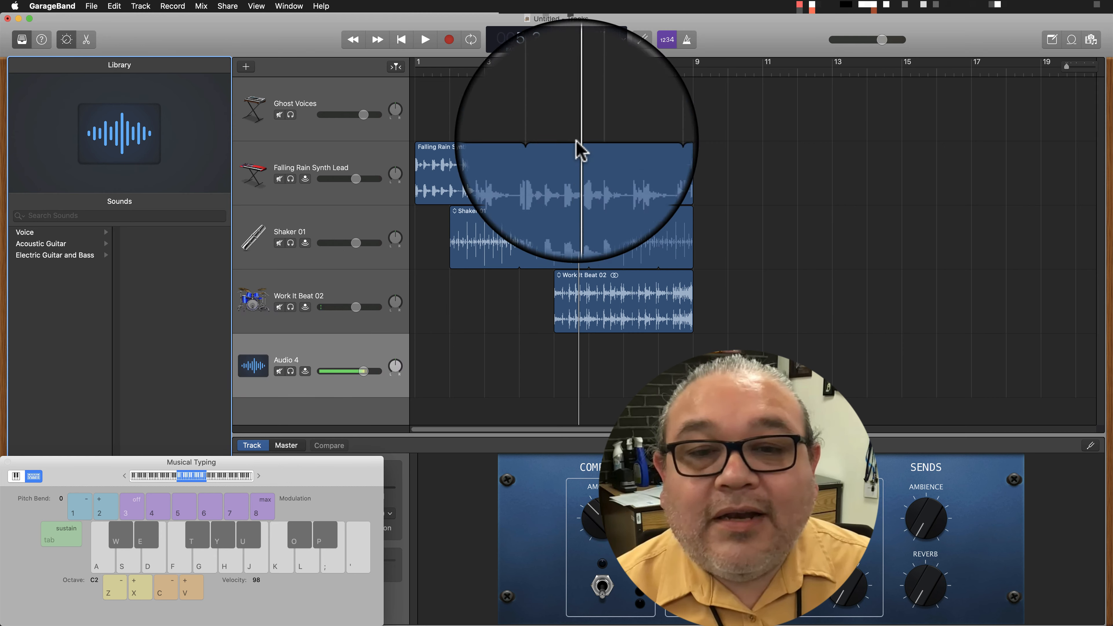
# Return the playhead to bar 1 and record a take to about bar 6 on the Audio 4 track.
pyautogui.moveTo(577, 68); pyautogui.dragTo(405, 70)
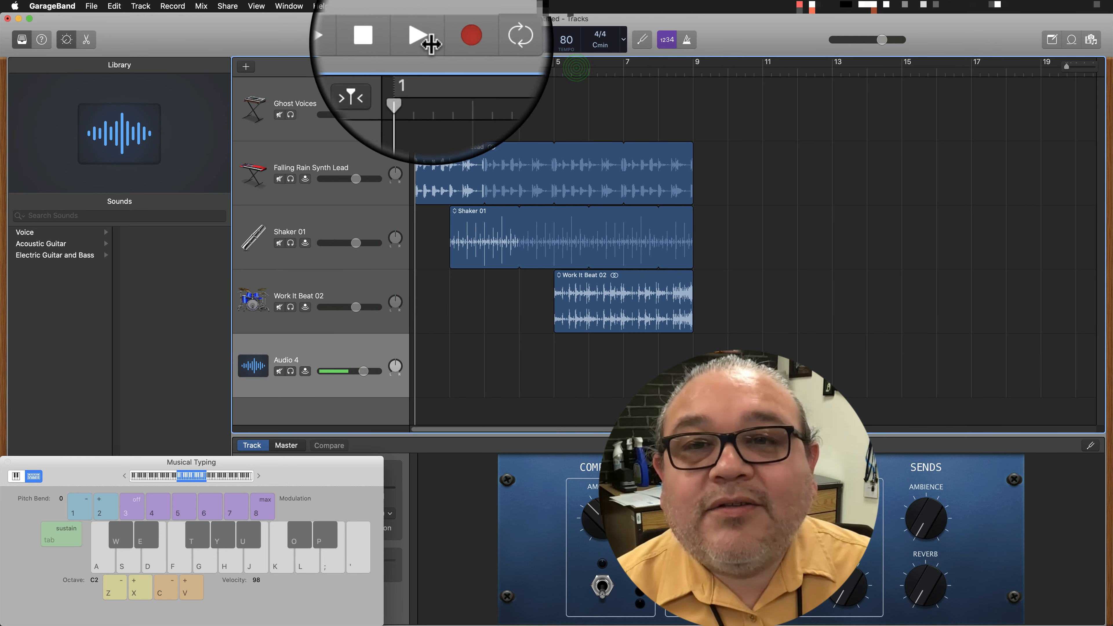
pyautogui.click(450, 41)
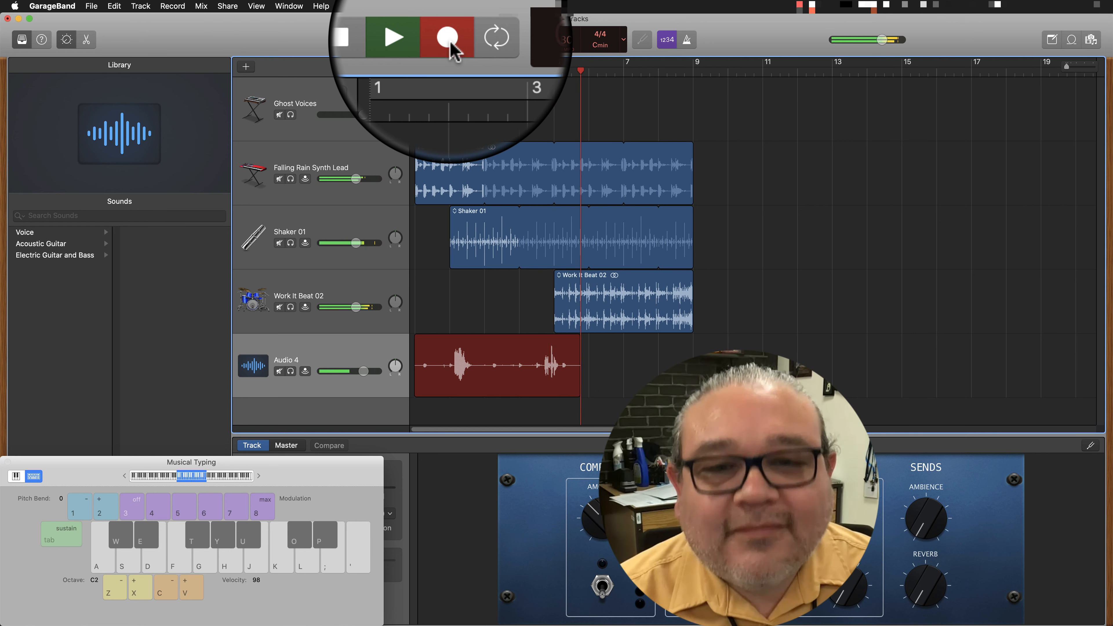
pyautogui.click(393, 47)
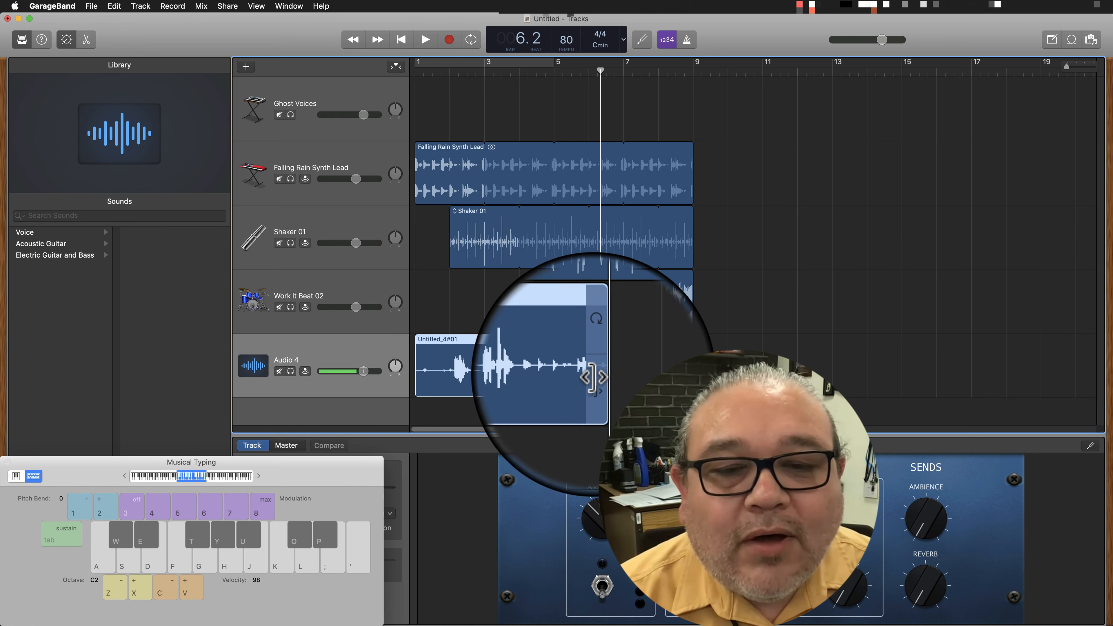
# Trim the recorded take's end to just past bar 5 and its start to bar 2.
pyautogui.moveTo(591, 385); pyautogui.dragTo(562, 385)
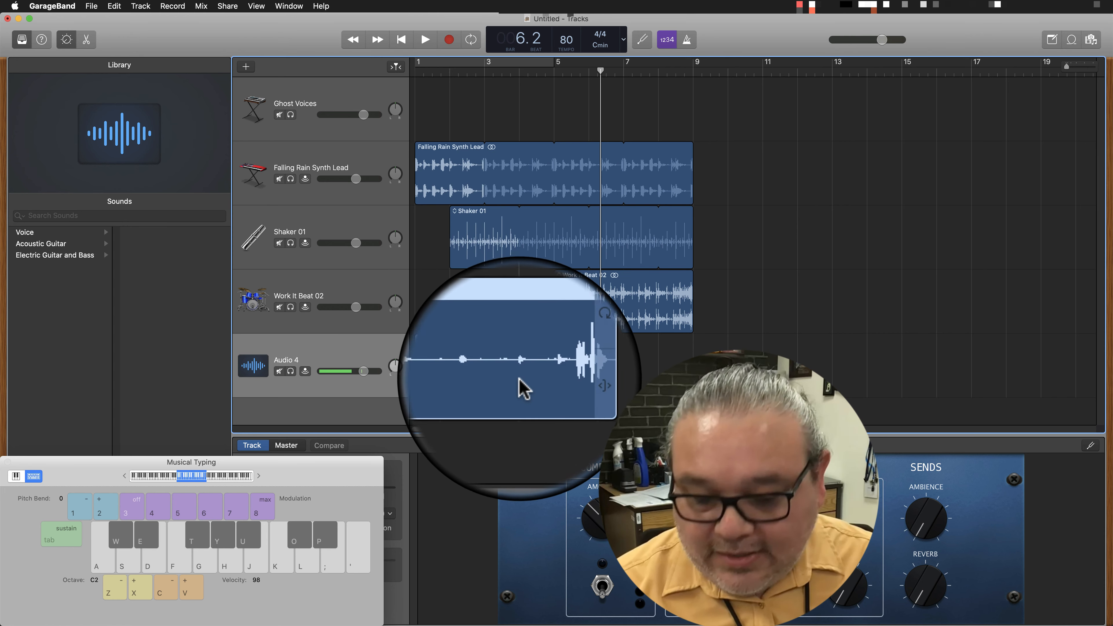
pyautogui.press('c')
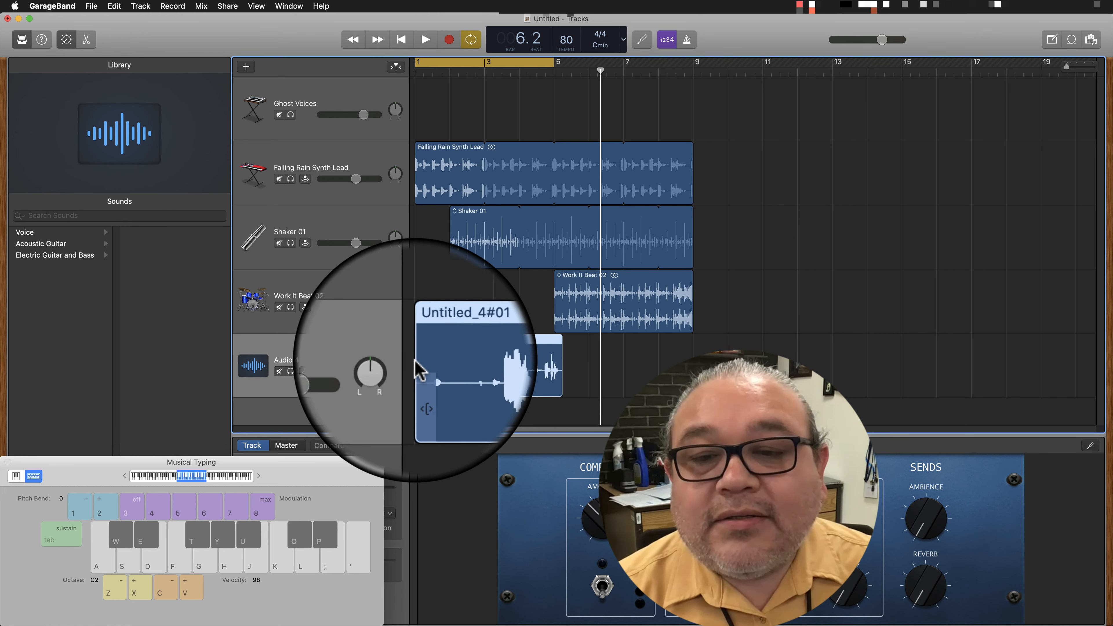
pyautogui.moveTo(420, 378); pyautogui.dragTo(458, 382)
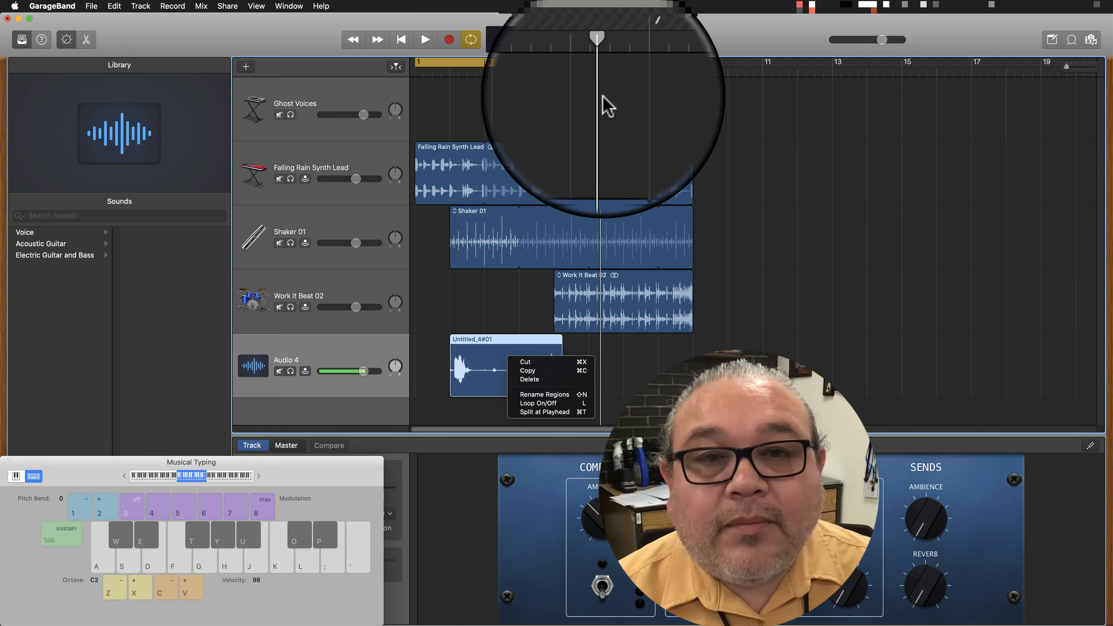
# Split the recorded take at bar 3 beat 4 and trim the silence, leaving short clips at about bars 2 and 4.5.
pyautogui.rightClick(600, 73)
pyautogui.moveTo(599, 66); pyautogui.dragTo(514, 68)
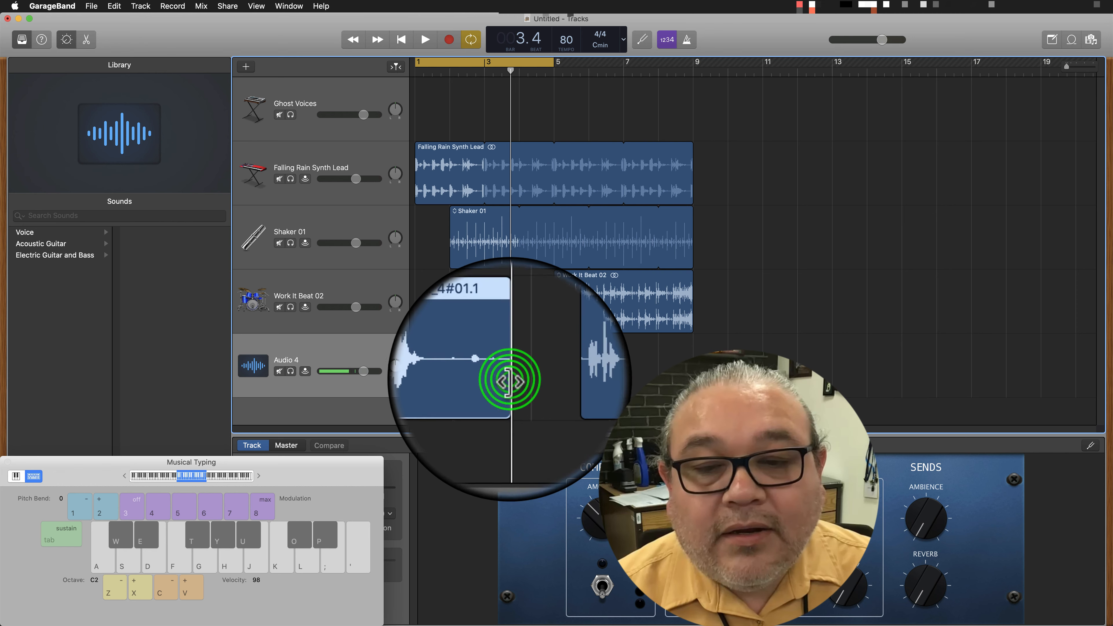
pyautogui.moveTo(484, 381); pyautogui.dragTo(475, 381)
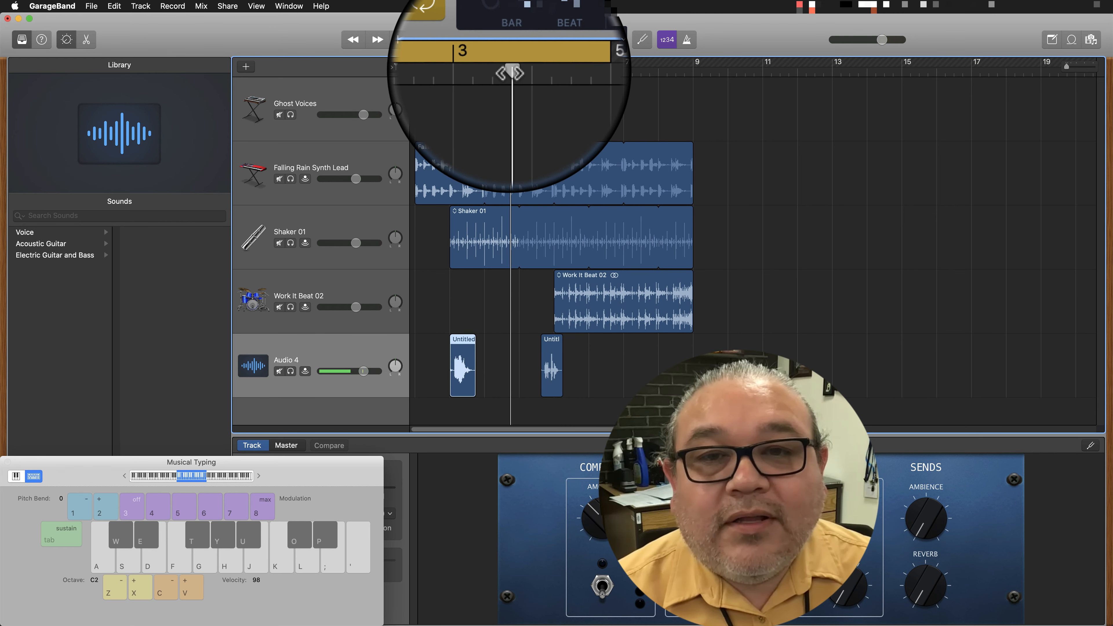
# Play the arrangement from bar 1 past the first recorded clip, stop, and lower the Audio 4 track's volume.
pyautogui.moveTo(512, 73); pyautogui.dragTo(423, 72)
pyautogui.press('space')
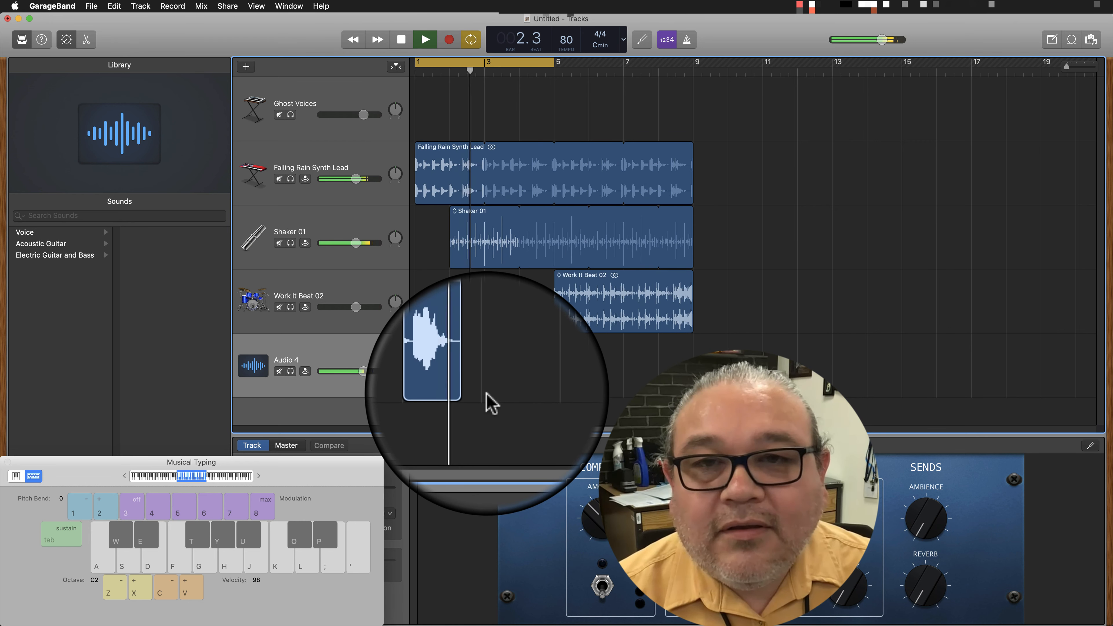
pyautogui.press('space')
pyautogui.moveTo(359, 372); pyautogui.dragTo(345, 372)
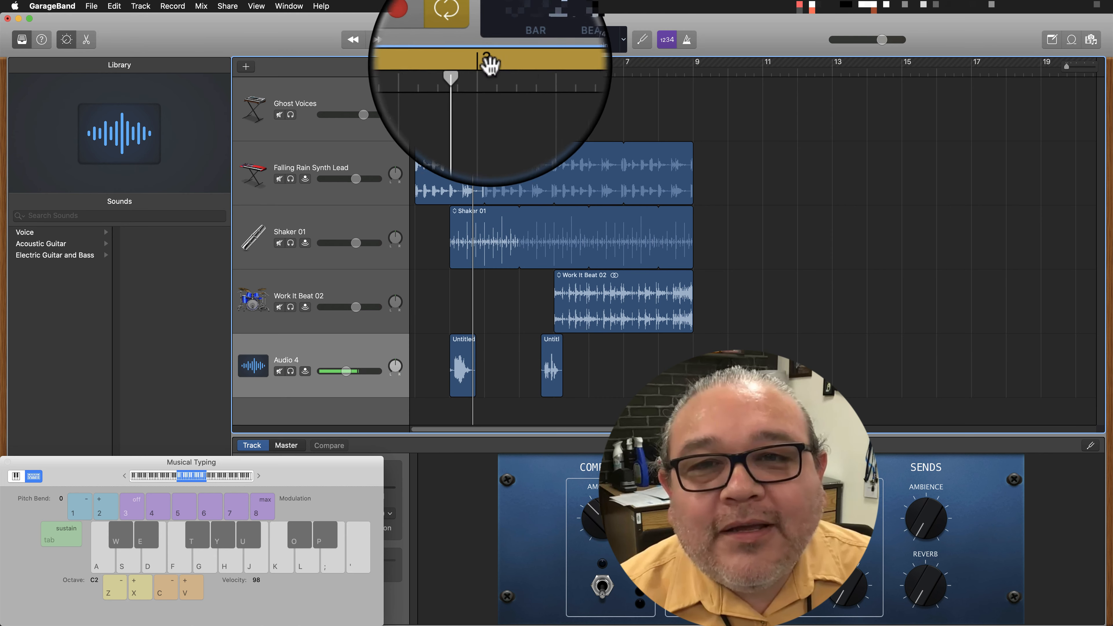
# Turn off the cycle area, replay from bar 2, and lower the Audio 4 volume to about -10 dB.
pyautogui.click(471, 41)
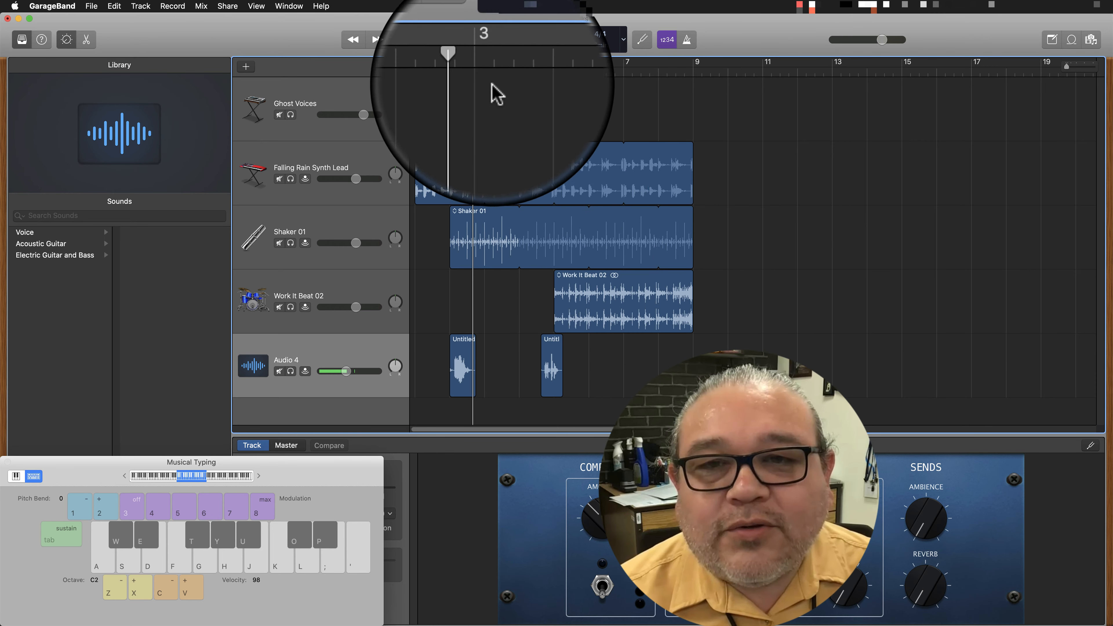
pyautogui.moveTo(473, 70); pyautogui.dragTo(450, 72)
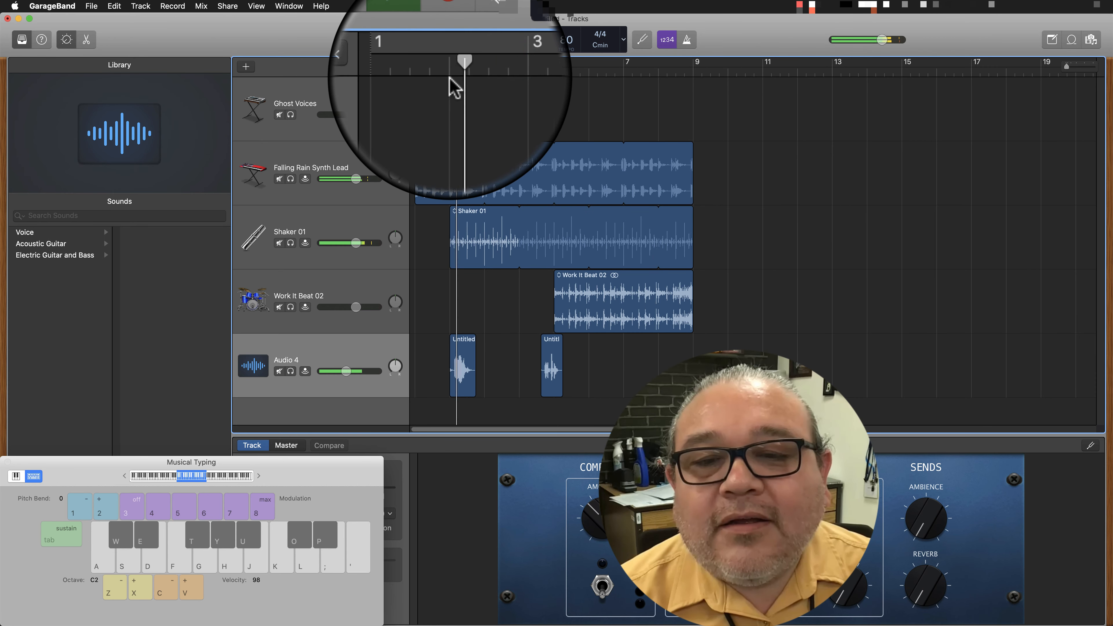
pyautogui.moveTo(346, 371); pyautogui.dragTo(343, 371)
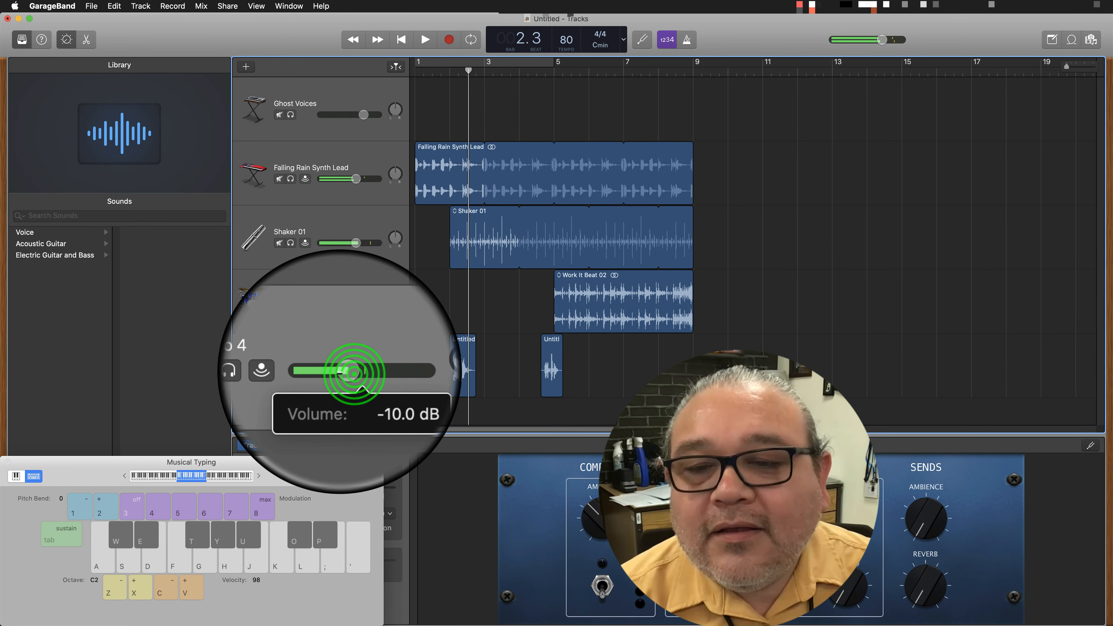
# Play the second recorded clip, raise the Audio 4 volume slightly, and replay from just before the clip to about bar 8.
pyautogui.moveTo(467, 70); pyautogui.dragTo(545, 70)
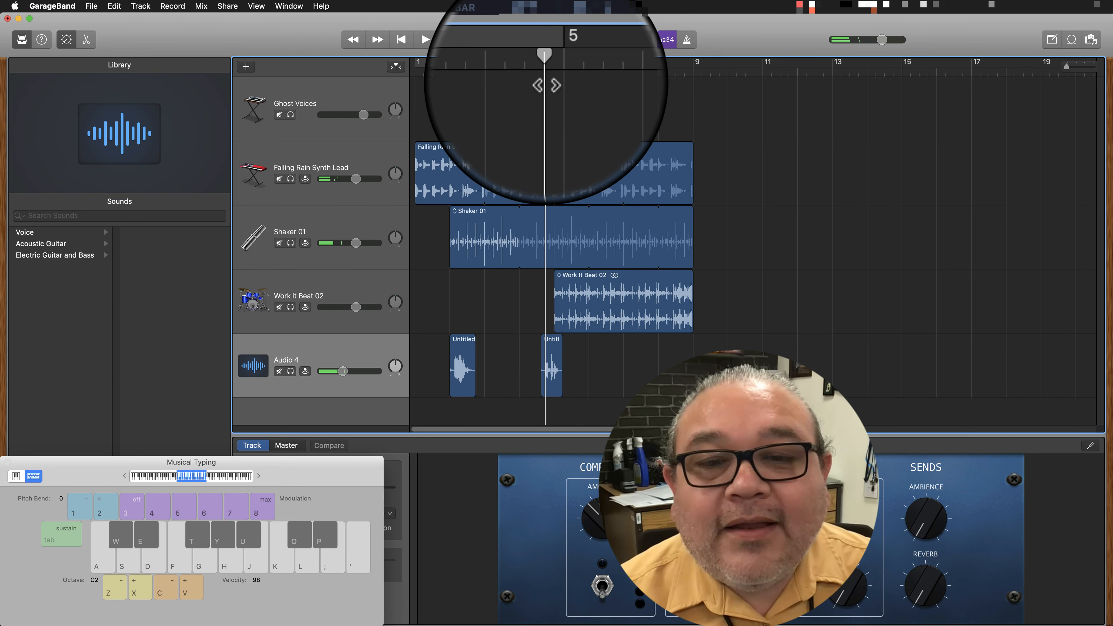
pyautogui.press('space')
pyautogui.press('space')
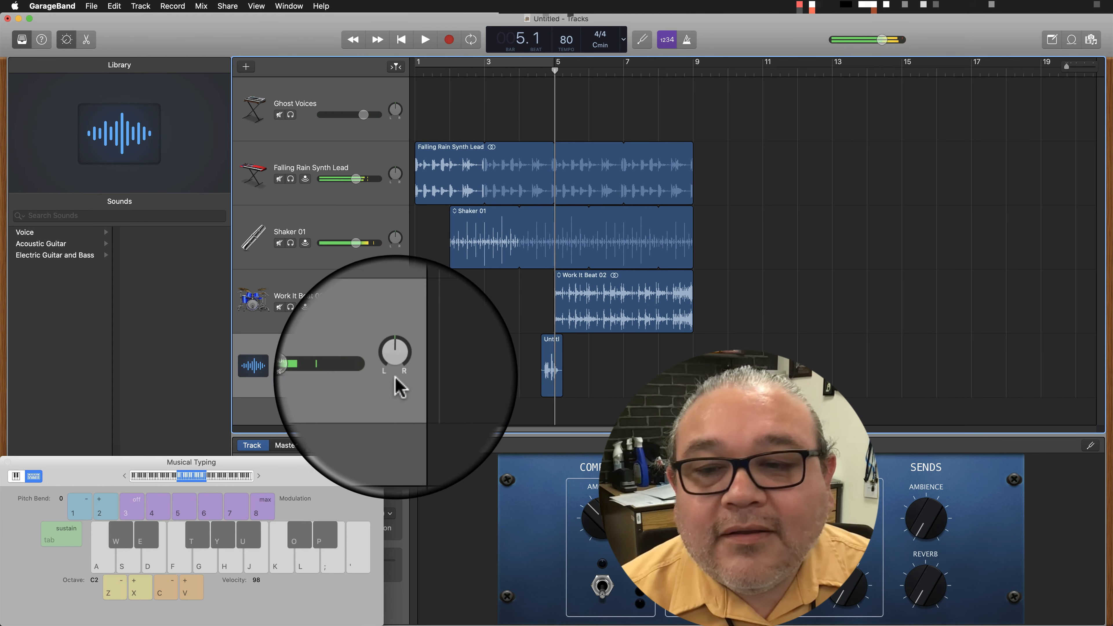
pyautogui.moveTo(344, 371); pyautogui.dragTo(347, 371)
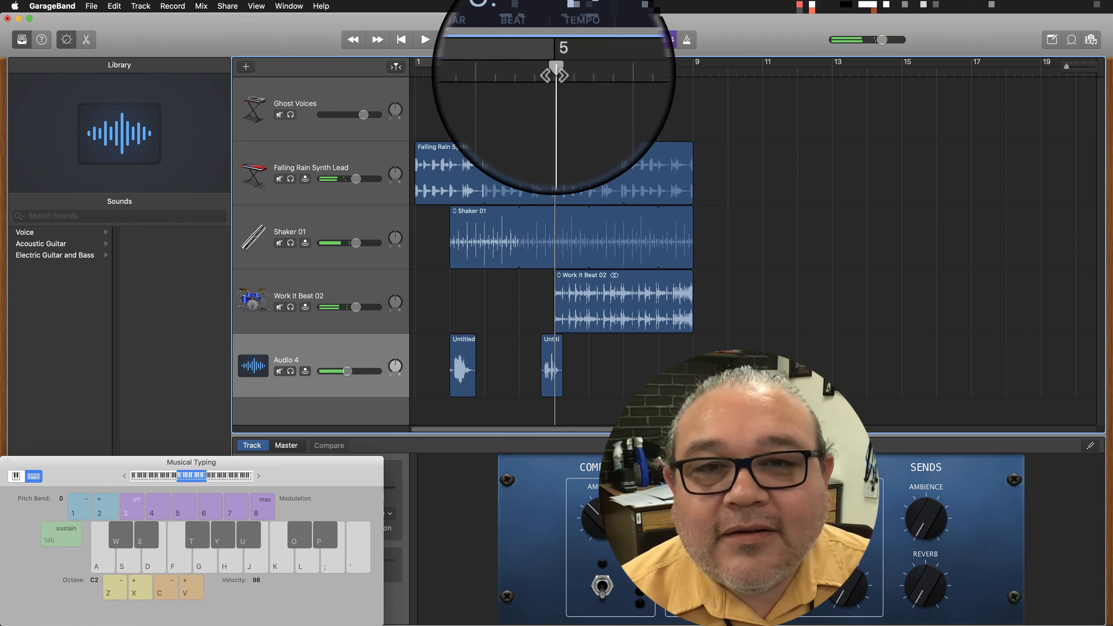
pyautogui.moveTo(553, 72); pyautogui.dragTo(535, 71)
pyautogui.press('space')
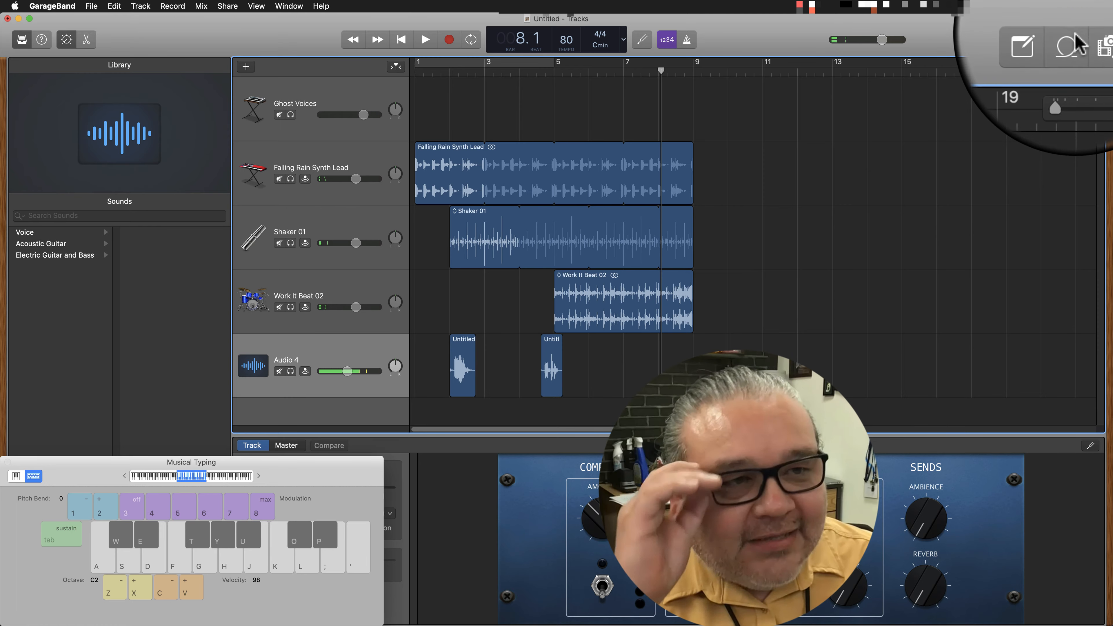
# Reopen the loop browser, clear the All Drums filter, and show the full list of instrument categories.
pyautogui.click(1071, 39)
pyautogui.click(877, 84)
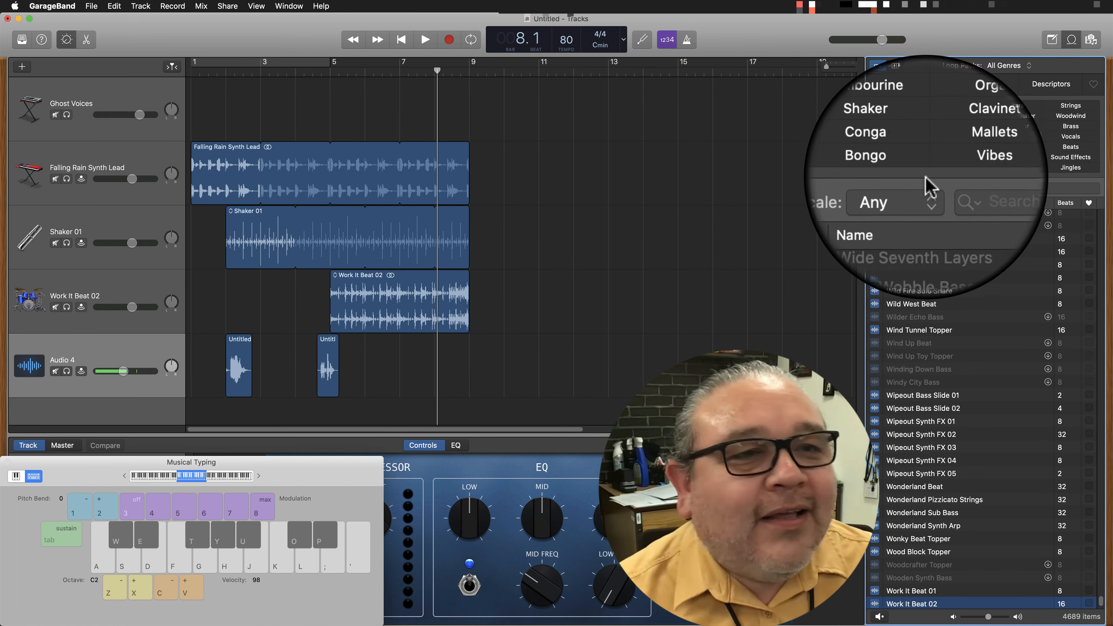
pyautogui.click(914, 88)
pyautogui.click(913, 86)
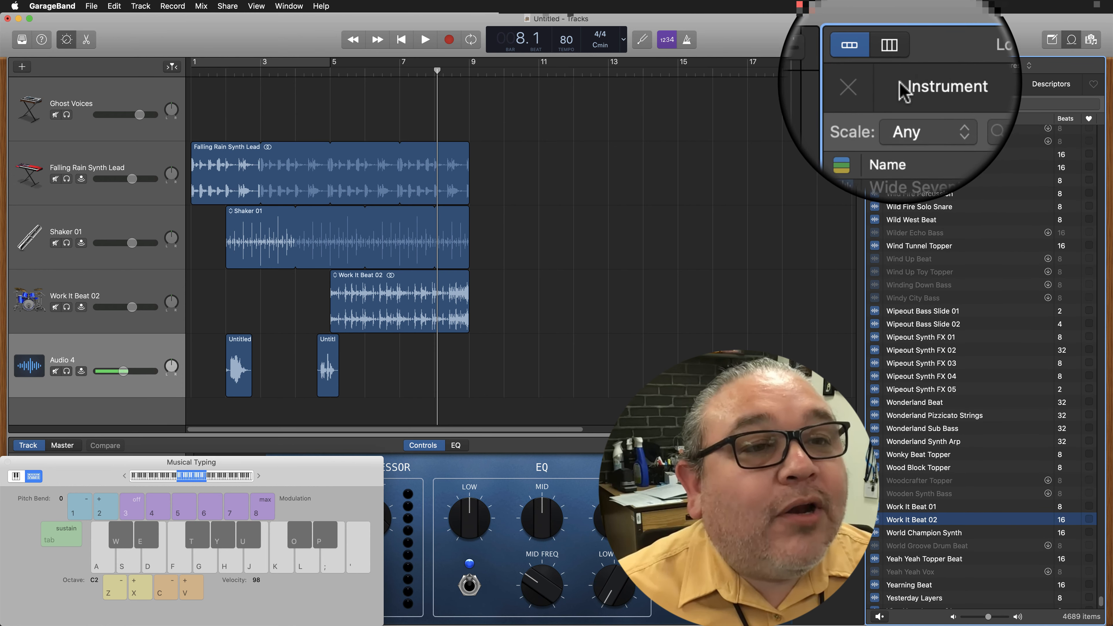
pyautogui.click(900, 83)
pyautogui.click(875, 84)
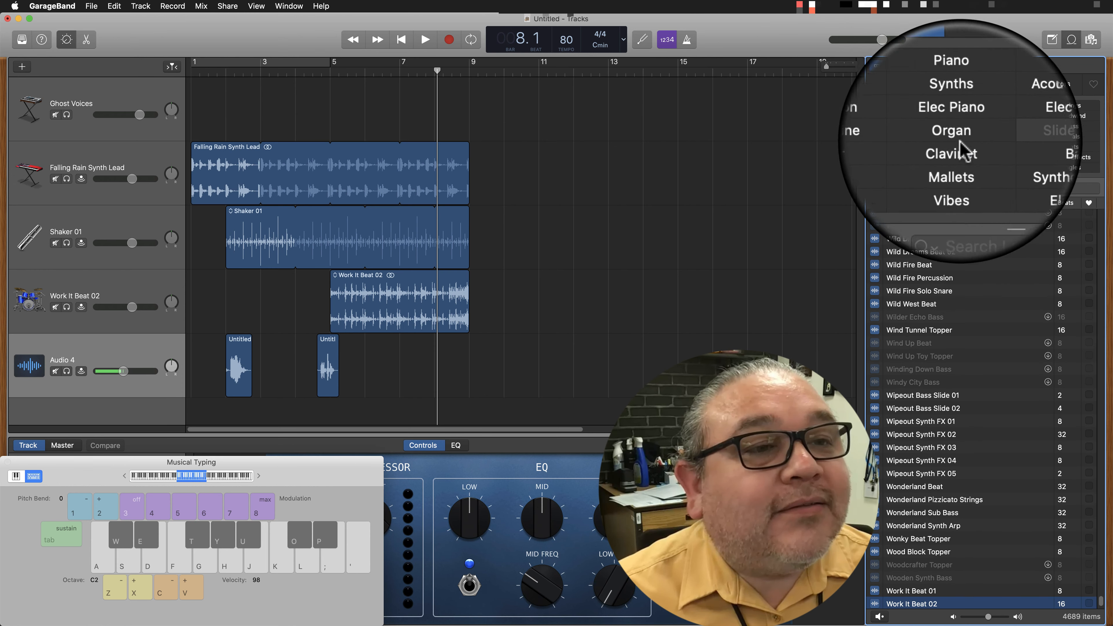
# Filter the loops to Bass and audition Upright Funk Bass 56, Velvet Lounge Bass, Vocalized Bass and Wah Power Bass.
pyautogui.click(1012, 147)
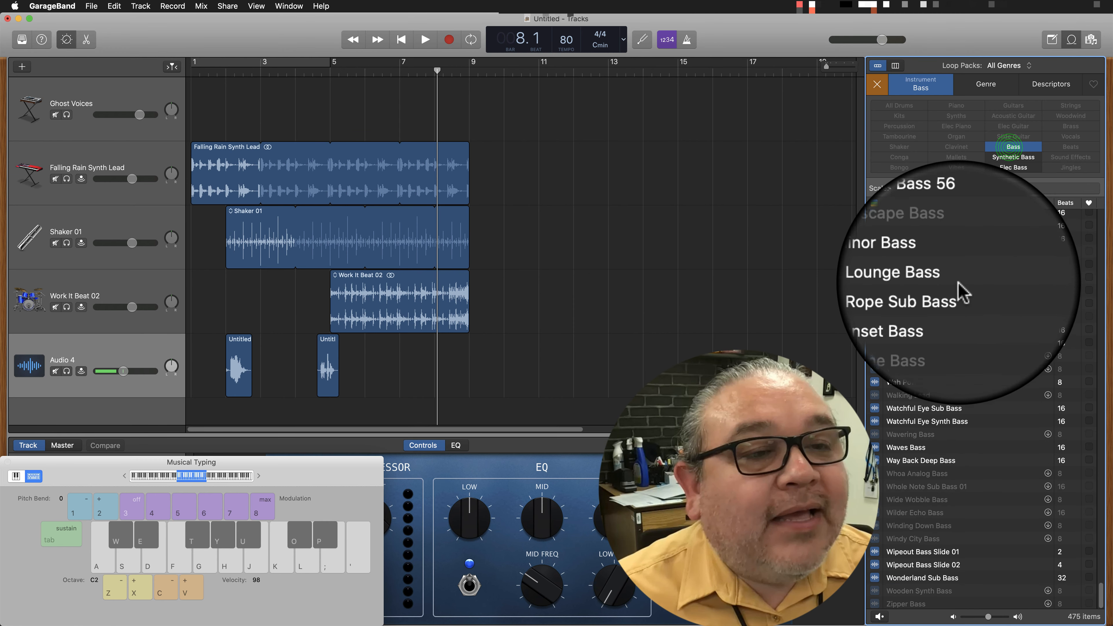
pyautogui.click(930, 241)
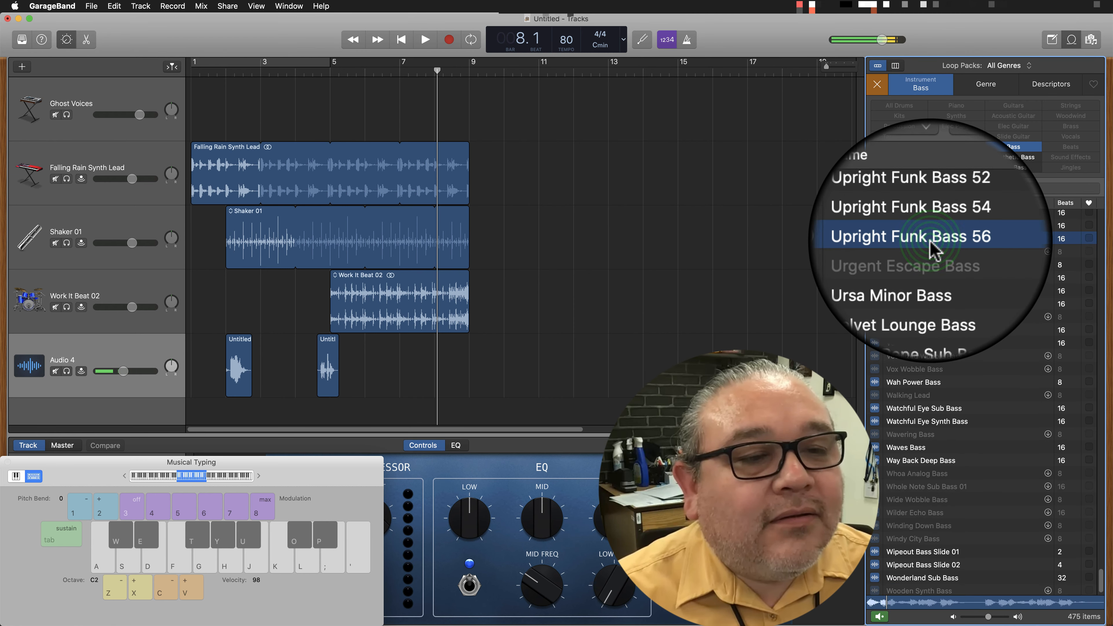
pyautogui.click(929, 277)
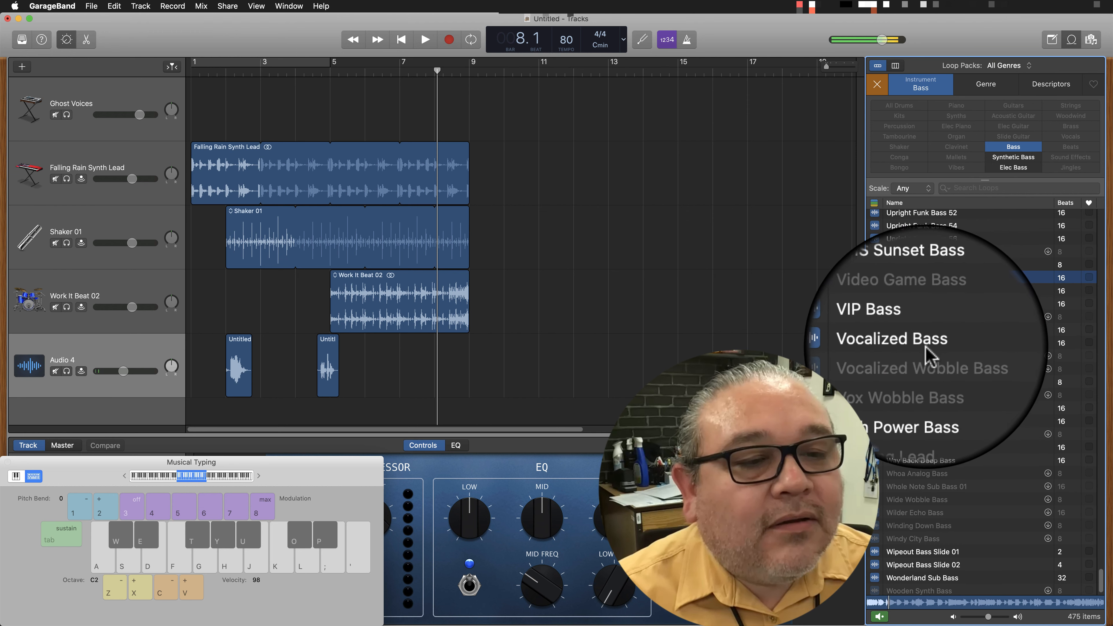
pyautogui.click(925, 344)
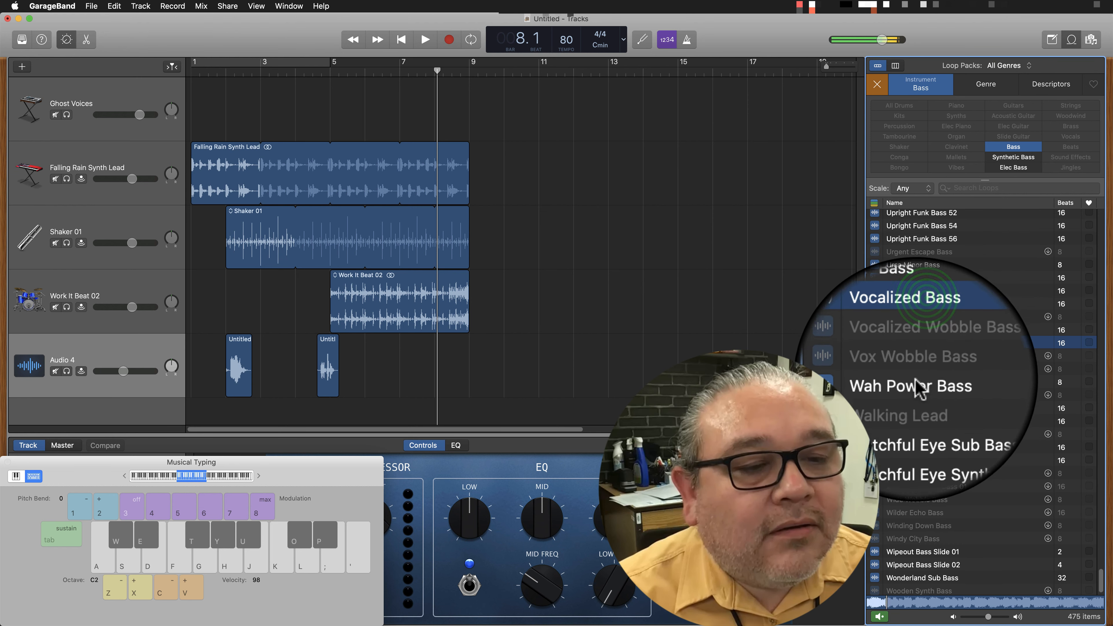
pyautogui.click(920, 385)
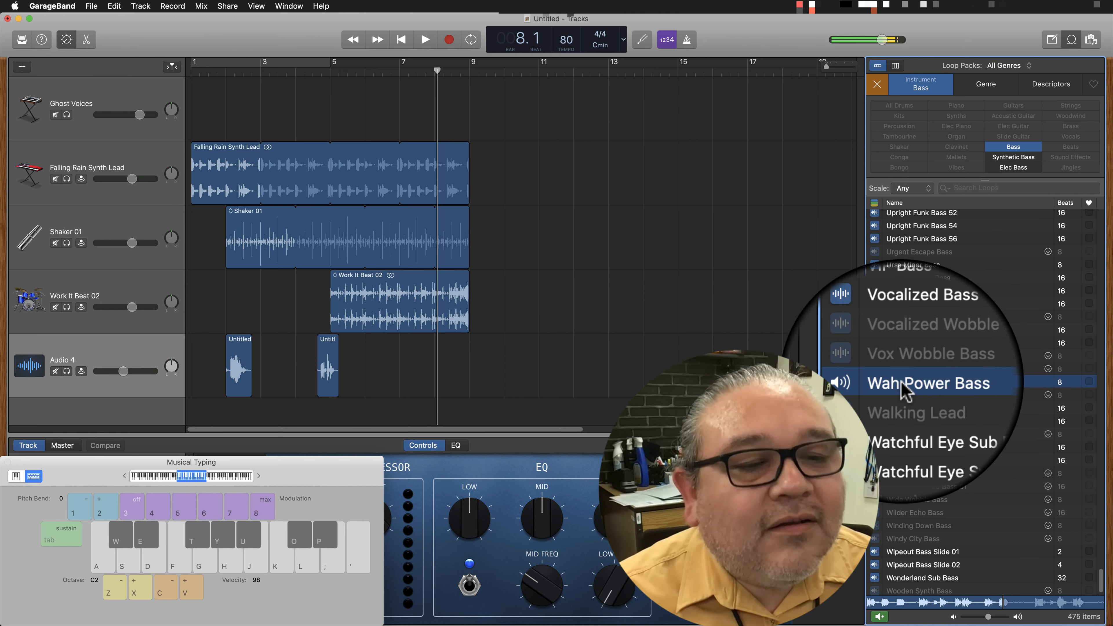
# Add the Wah Power Bass loop on a new track at bar 5 and loop it out to bar 9.
pyautogui.moveTo(905, 384); pyautogui.dragTo(332, 424)
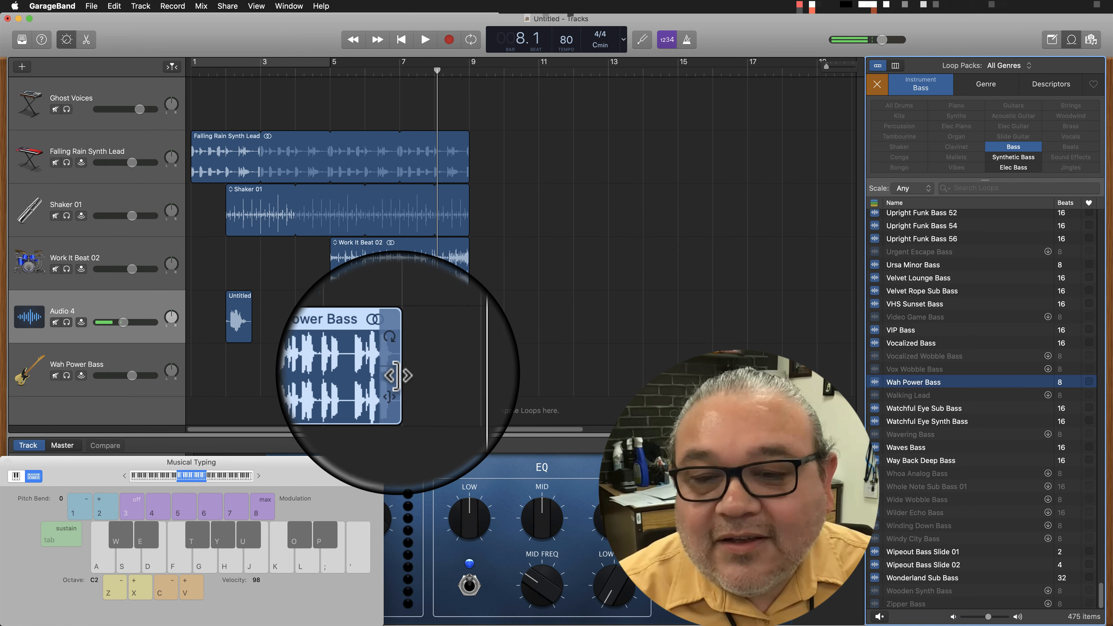
pyautogui.moveTo(398, 376); pyautogui.dragTo(485, 375)
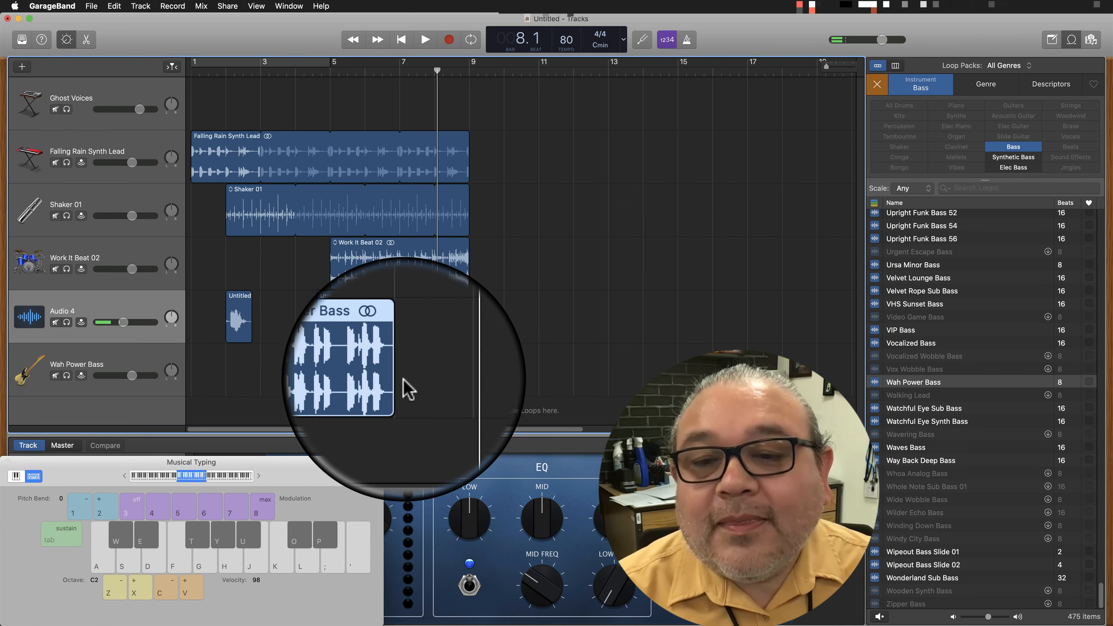
pyautogui.moveTo(399, 355); pyautogui.dragTo(484, 355)
# Play the arrangement from bar 1 past bar 9 while lowering the Wah Power Bass track's volume, and stop playback.
pyautogui.moveTo(437, 73); pyautogui.dragTo(193, 70)
pyautogui.press('space')
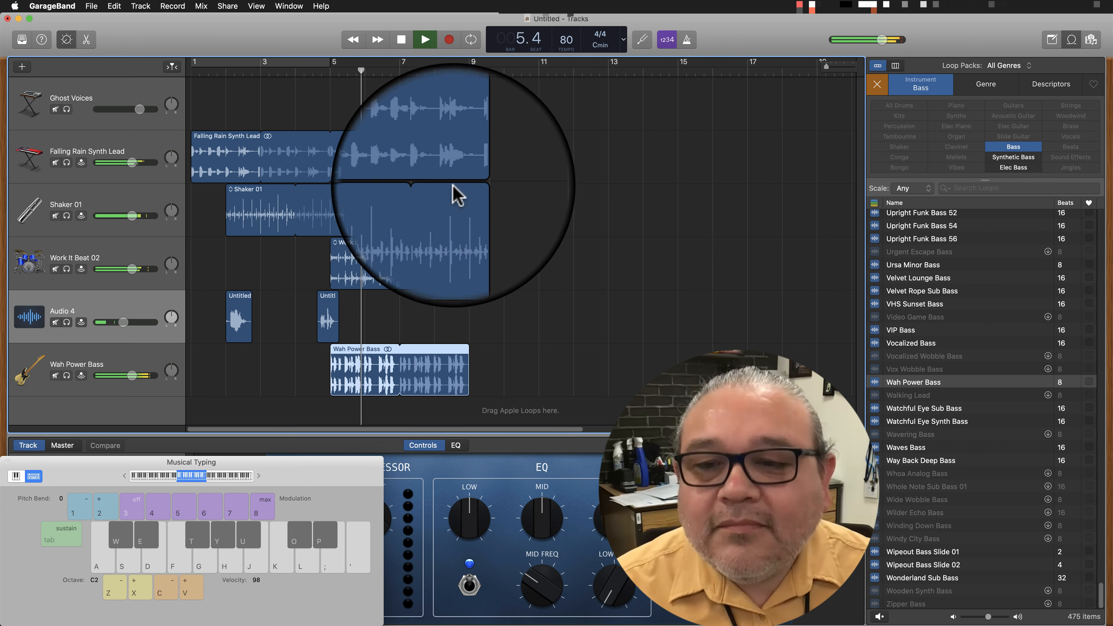
pyautogui.moveTo(131, 375); pyautogui.dragTo(121, 375)
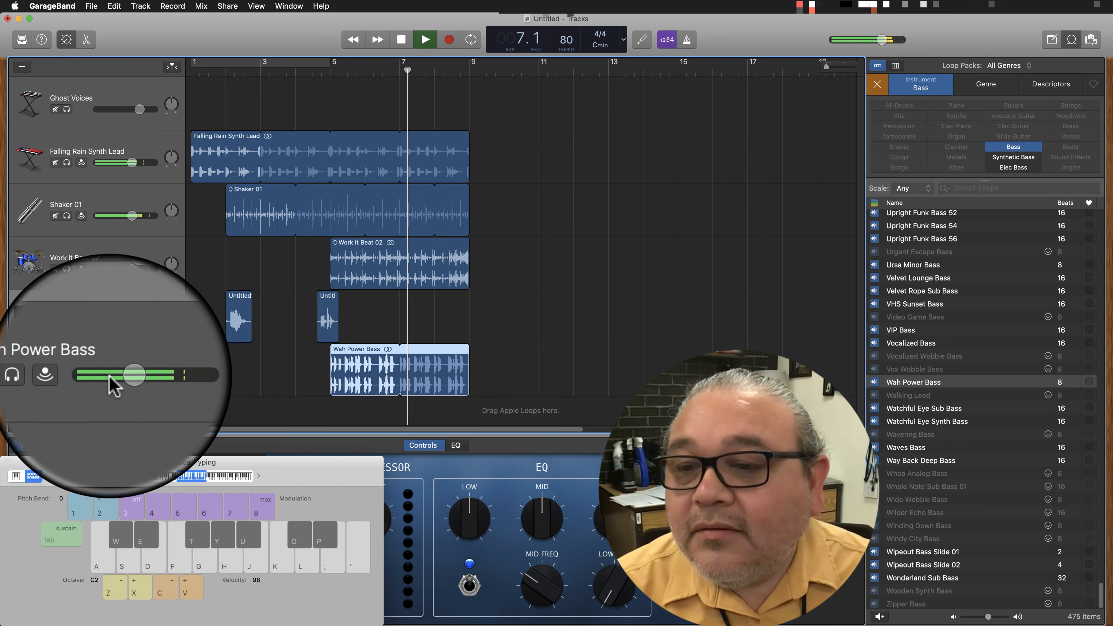
pyautogui.moveTo(119, 386); pyautogui.dragTo(110, 387)
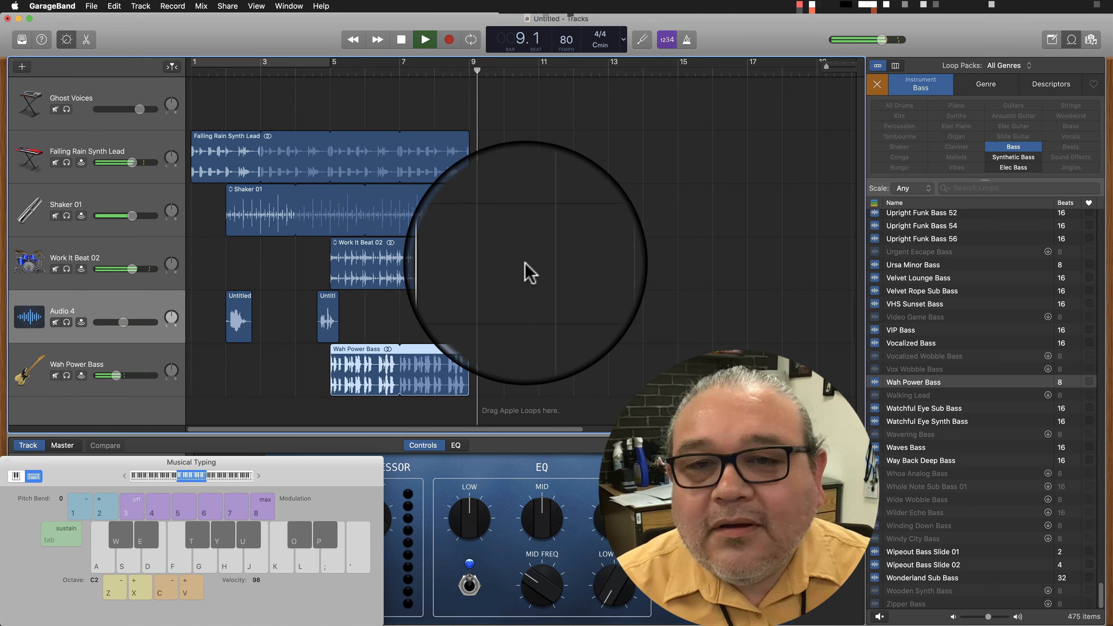
pyautogui.press('space')
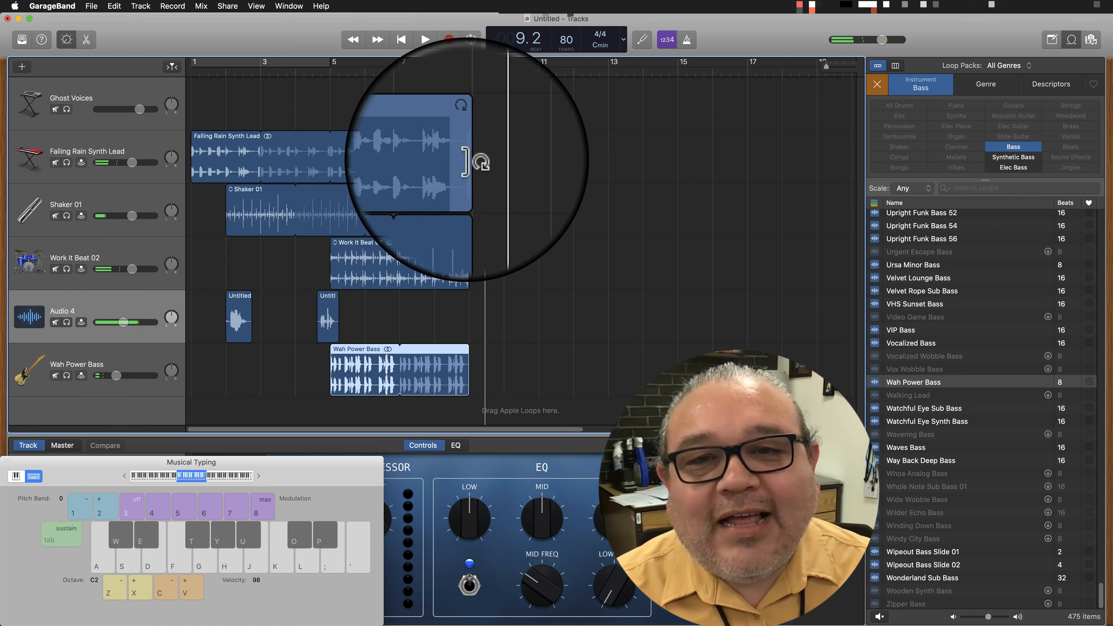
# Extend the Falling Rain Synth Lead, Work It Beat 02, Shaker 01 and Wah Power Bass loops to bar 13.
pyautogui.moveTo(469, 159); pyautogui.dragTo(605, 160)
pyautogui.moveTo(467, 253); pyautogui.dragTo(608, 248)
pyautogui.moveTo(465, 192); pyautogui.dragTo(609, 193)
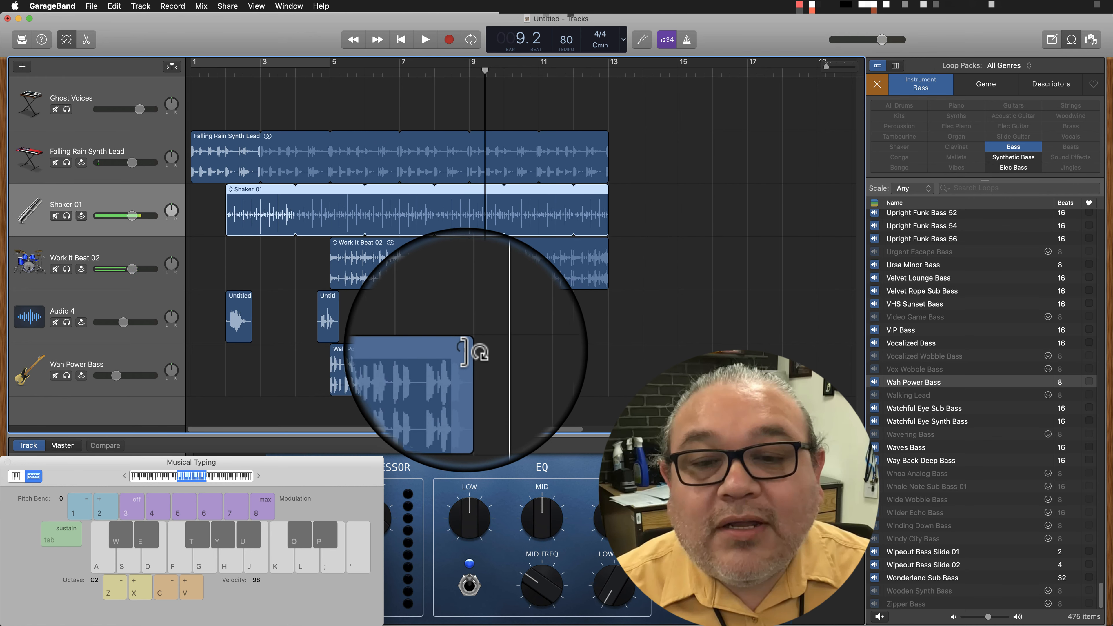
pyautogui.click(468, 351)
pyautogui.moveTo(494, 350); pyautogui.dragTo(609, 349)
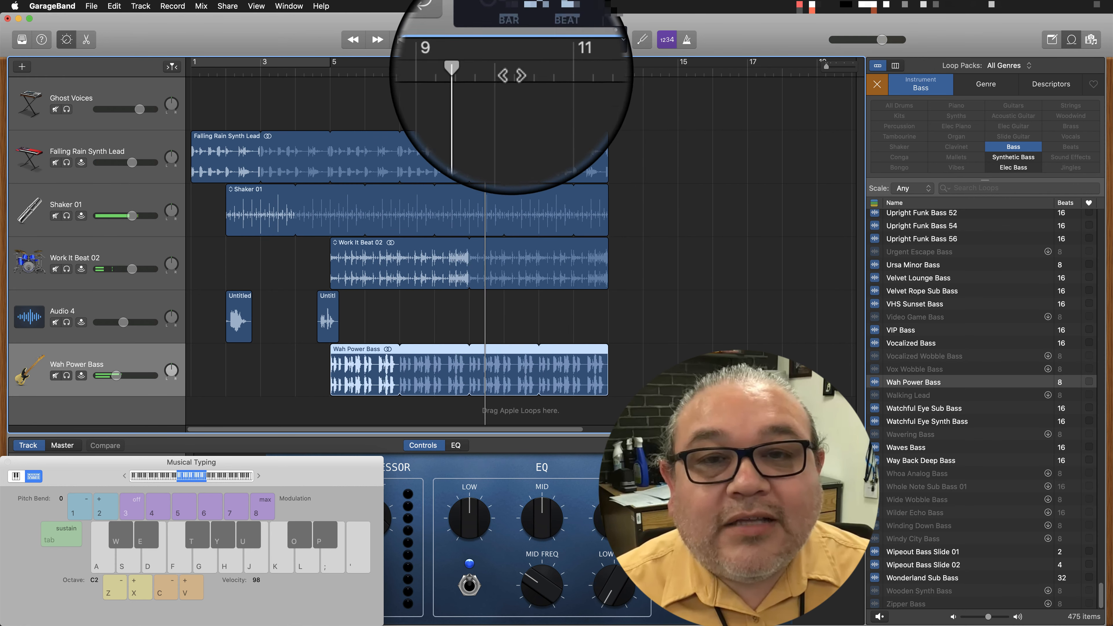
# Replay the arrangement from bar 1 to about bar 4 and check the Wah Power Bass track's volume.
pyautogui.moveTo(486, 67); pyautogui.dragTo(184, 64)
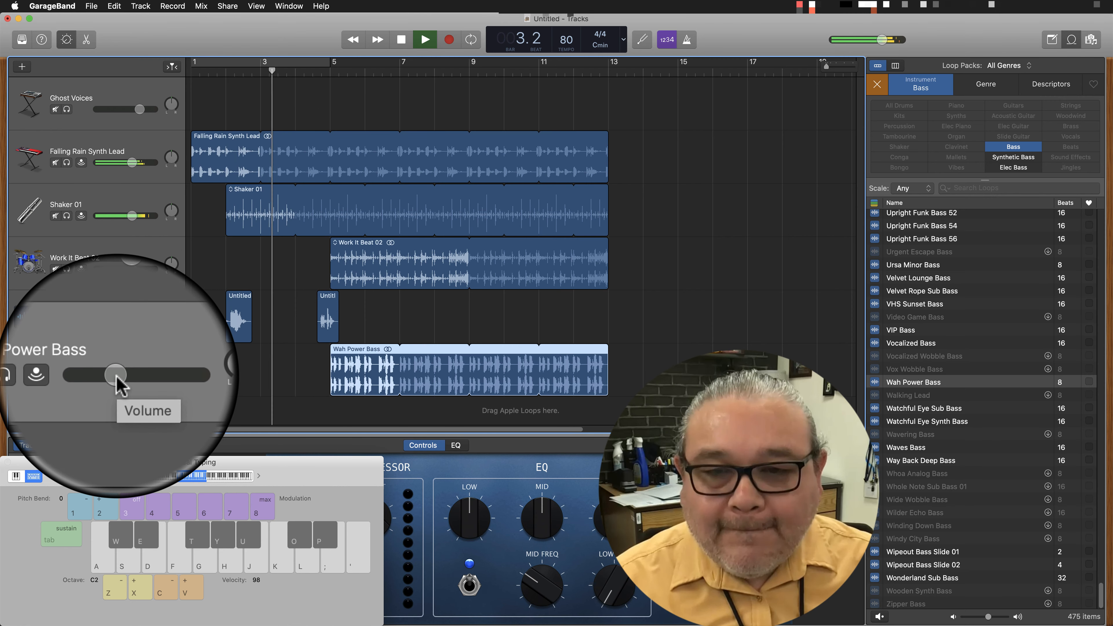
pyautogui.moveTo(116, 376); pyautogui.dragTo(115, 376)
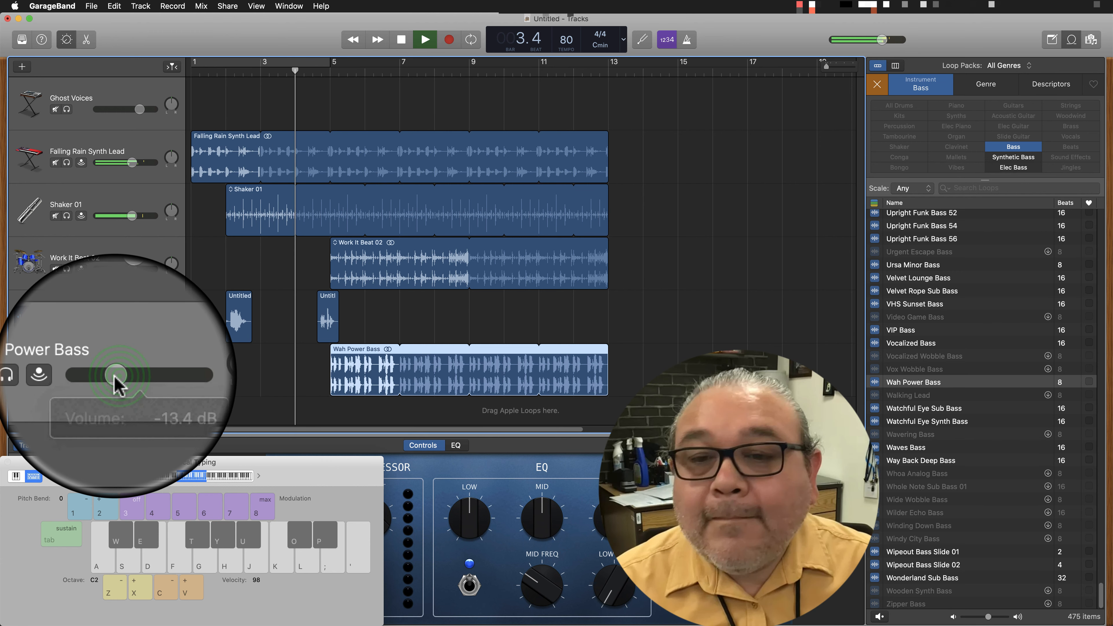
pyautogui.press('space')
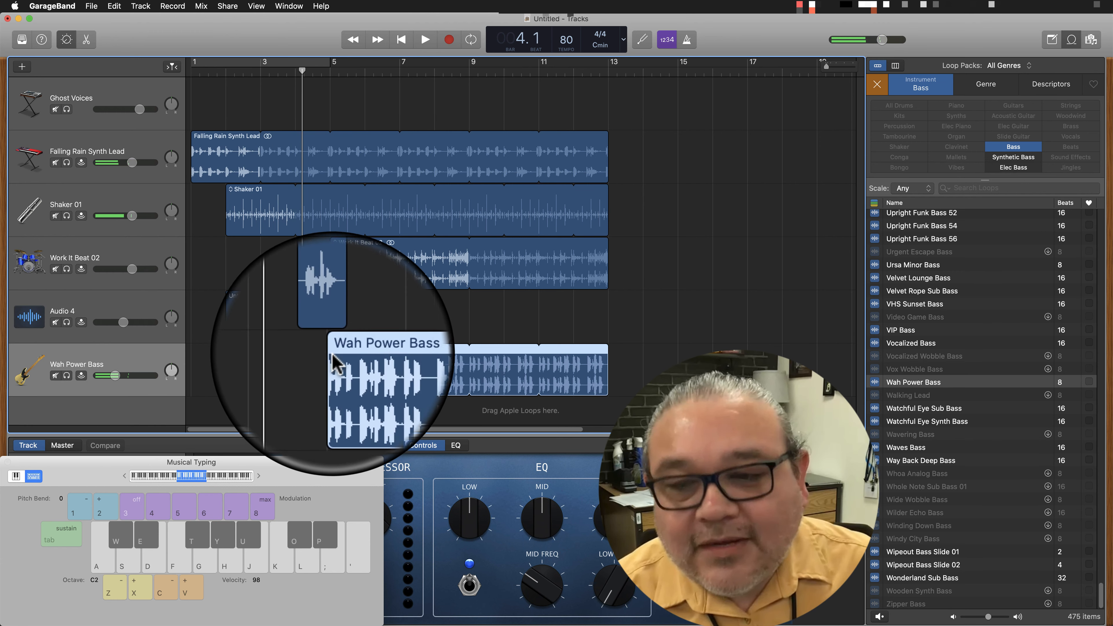
# Replace the Wah Power Bass region with a fresh loop spanning bars 9 to 13, and move the second recorded clip to just before bar 9.
pyautogui.click(359, 354)
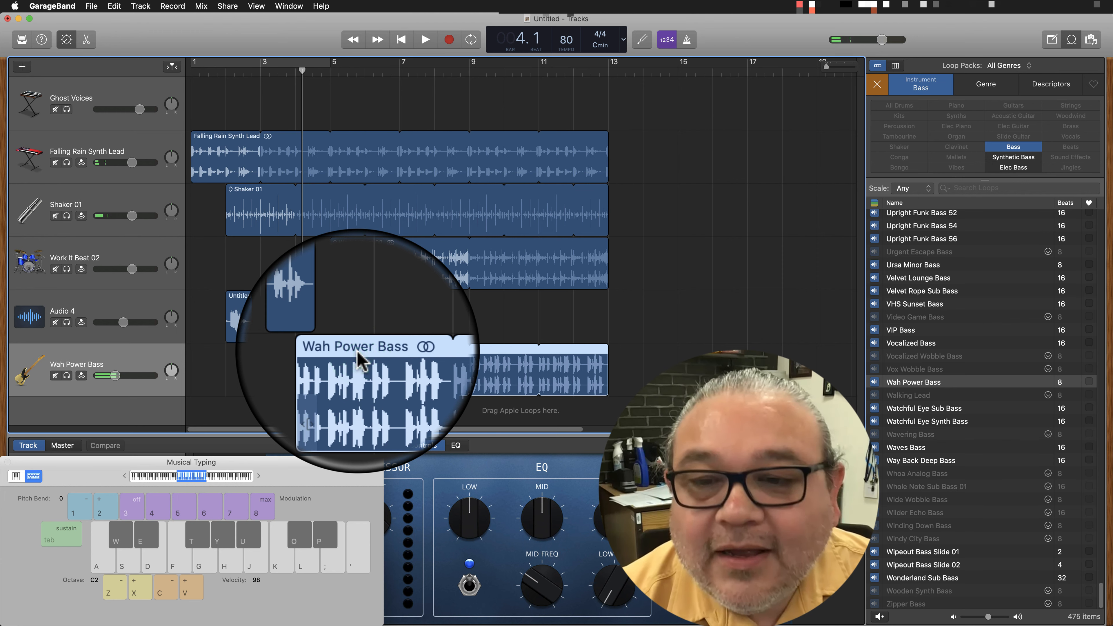
pyautogui.press('Delete')
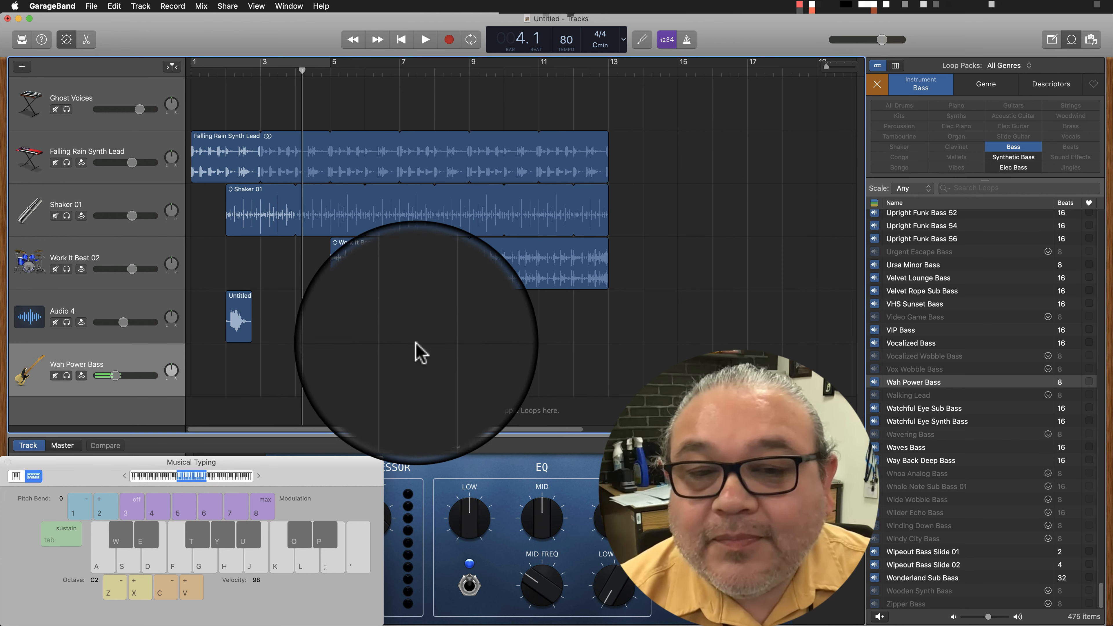
pyautogui.moveTo(873, 382); pyautogui.dragTo(493, 369)
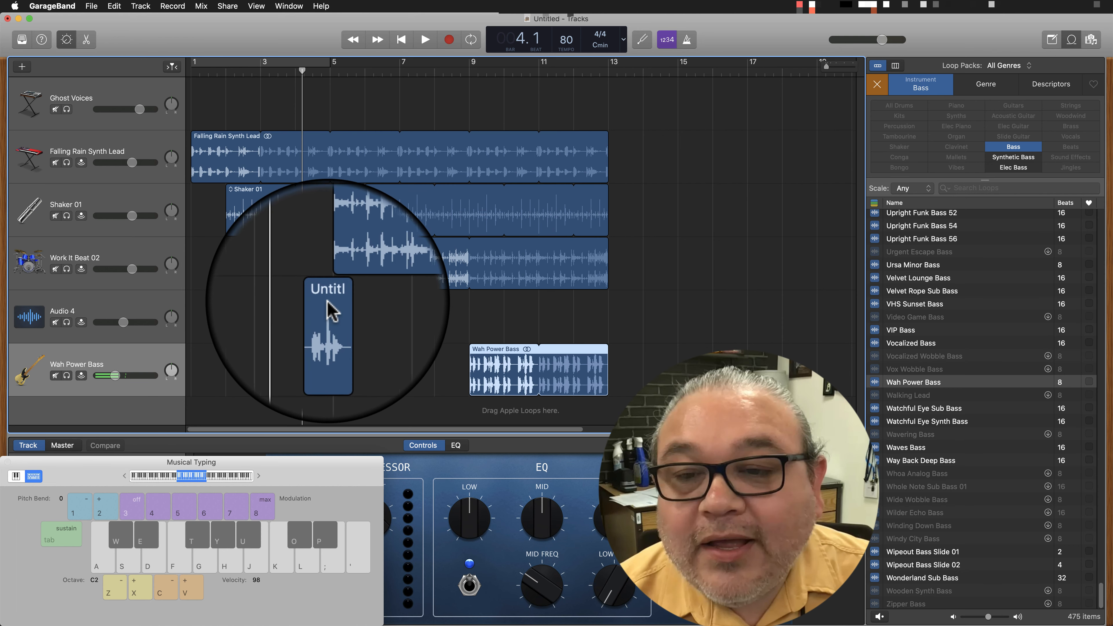
pyautogui.moveTo(330, 310); pyautogui.dragTo(462, 313)
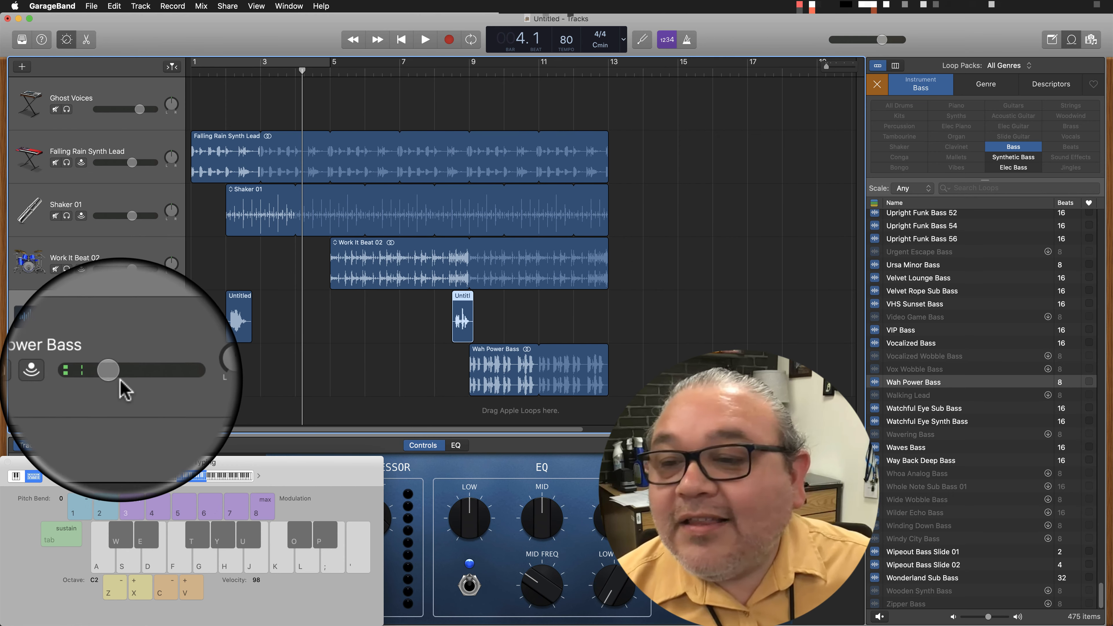
# Raise the Wah Power Bass volume slightly and play the whole arrangement from bar 1 to bar 13.
pyautogui.click(116, 375)
pyautogui.moveTo(115, 375); pyautogui.dragTo(125, 376)
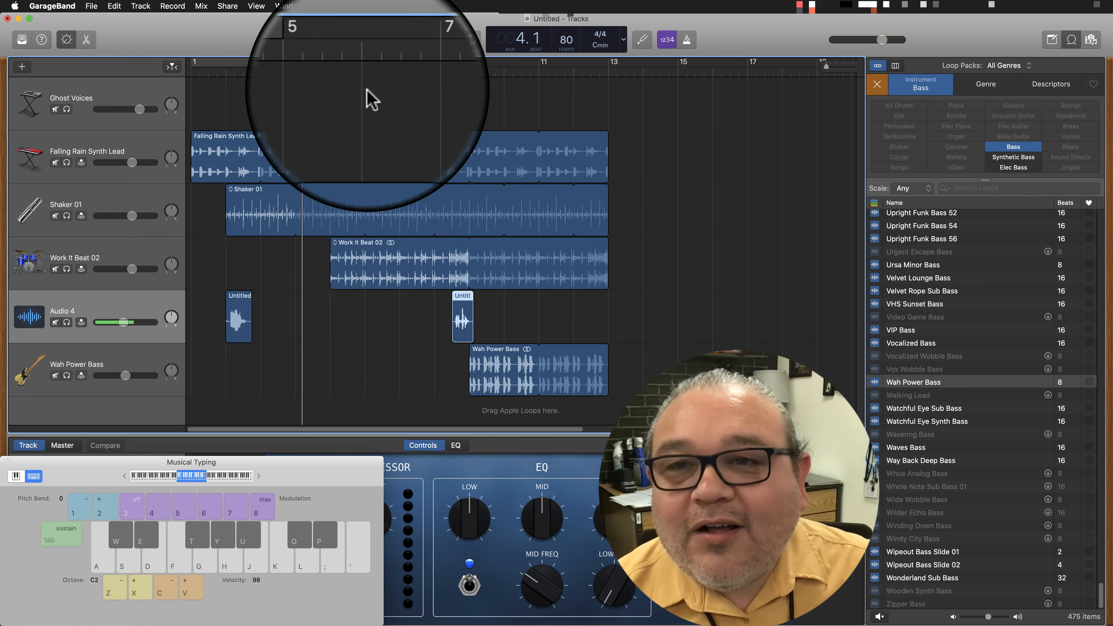
pyautogui.moveTo(302, 70); pyautogui.dragTo(175, 71)
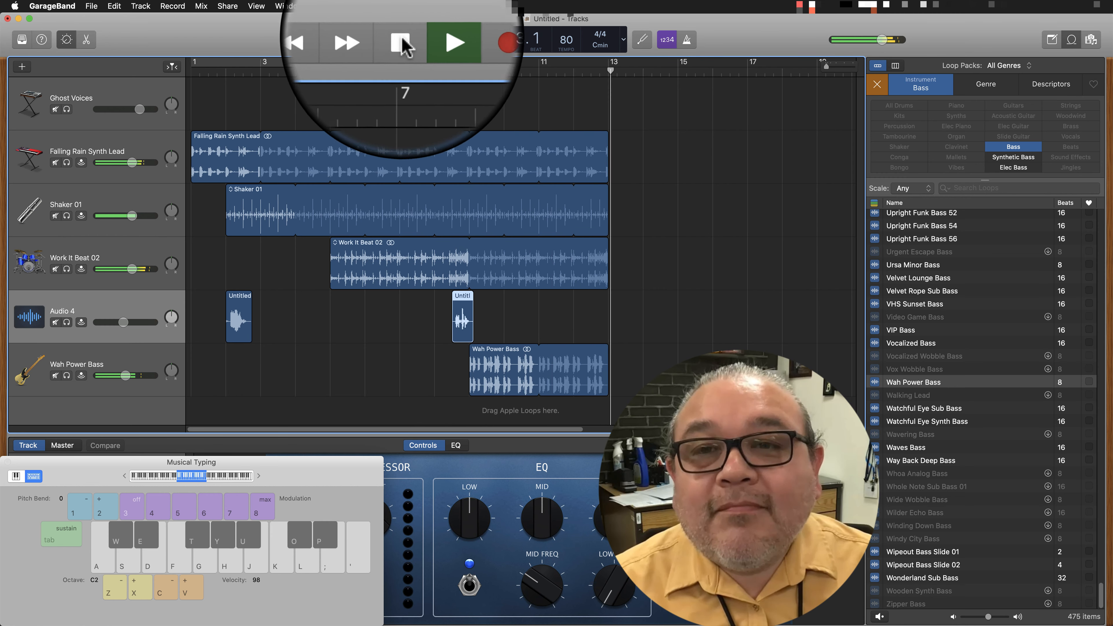
pyautogui.click(401, 42)
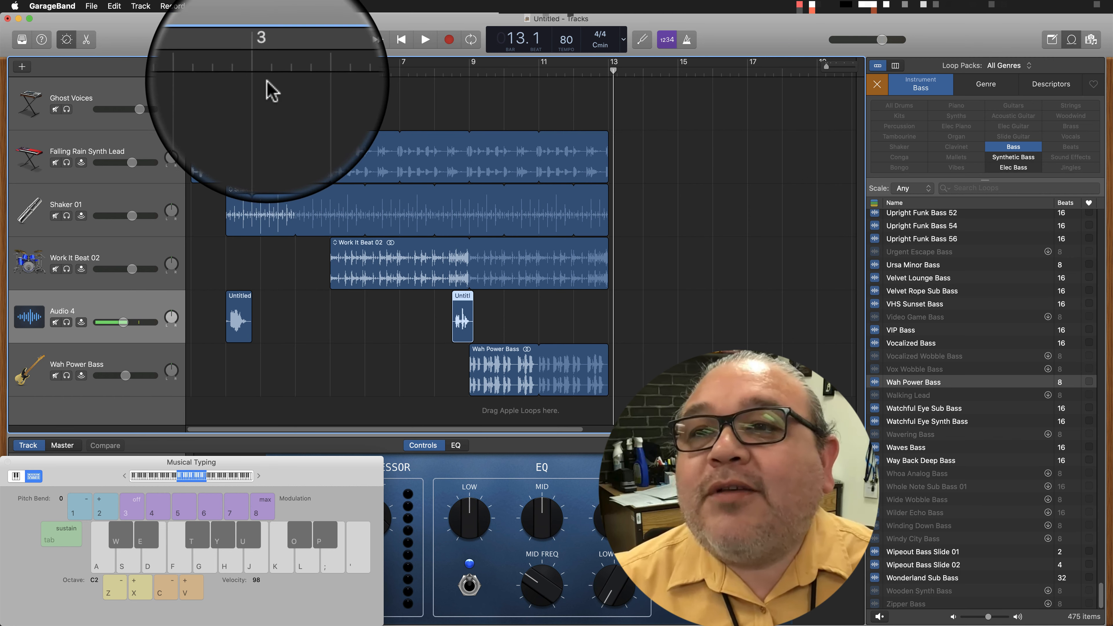
# Select all the loop regions and recorded clips across the tracks.
pyautogui.click(221, 31)
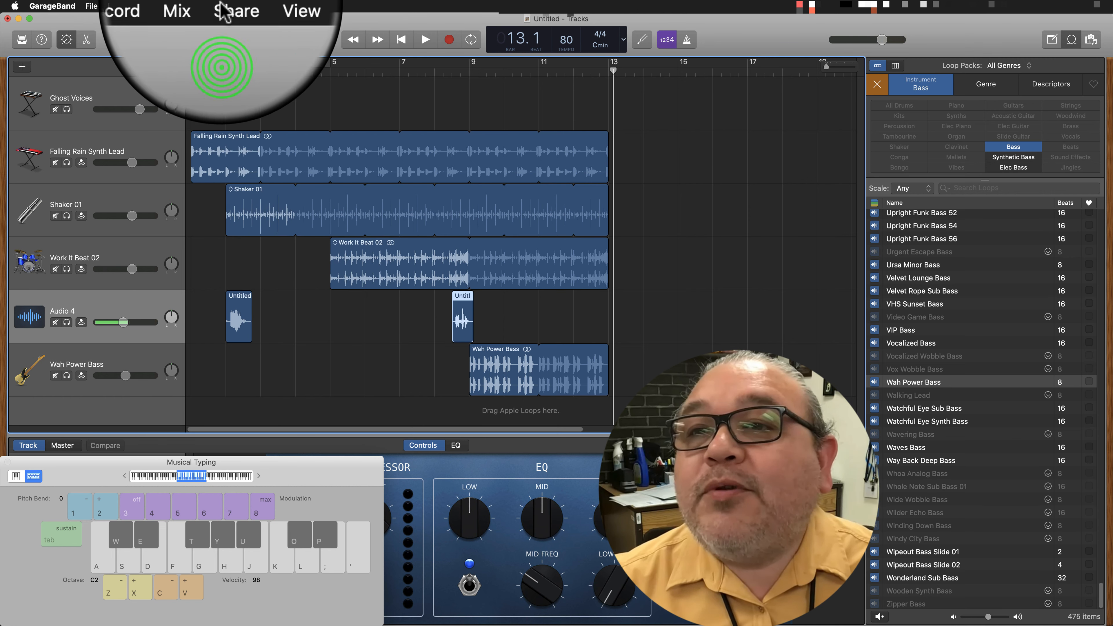
pyautogui.click(229, 11)
pyautogui.click(633, 137)
pyautogui.moveTo(613, 70); pyautogui.dragTo(487, 70)
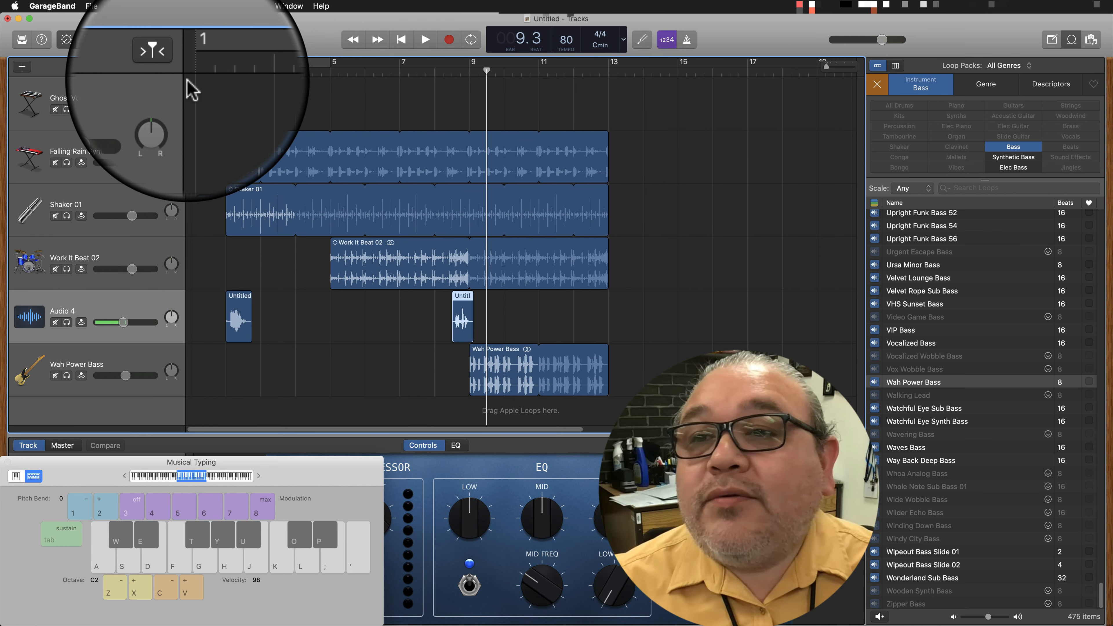
pyautogui.moveTo(631, 97); pyautogui.dragTo(197, 419)
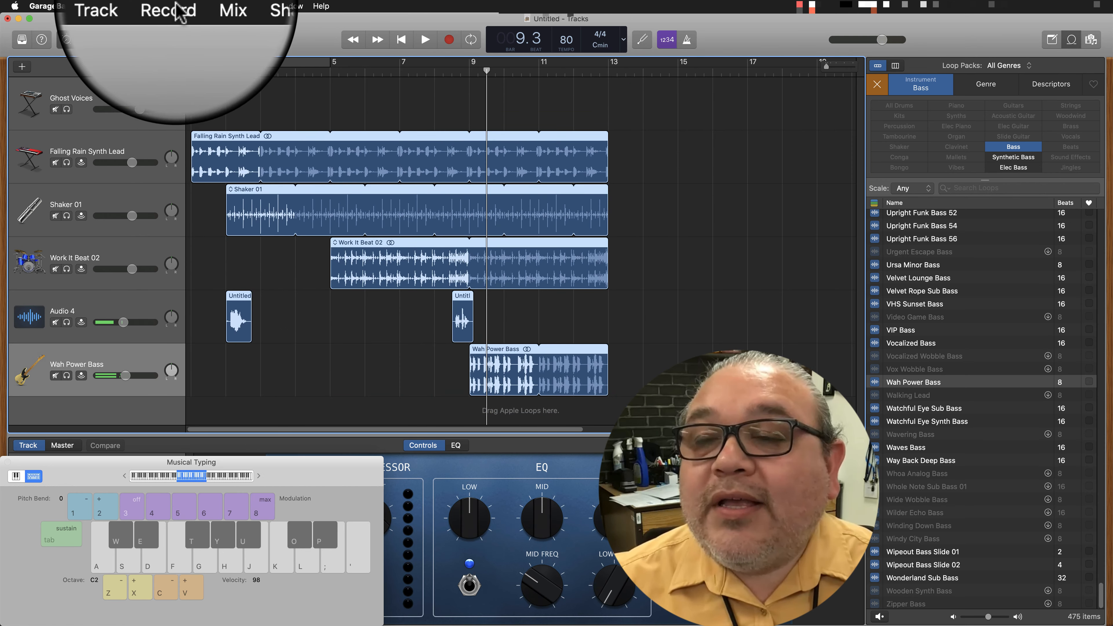
# Start exporting the song to disk and choose the Dialogue Assignment folder inside 02 Animation as the destination.
pyautogui.click(219, 6)
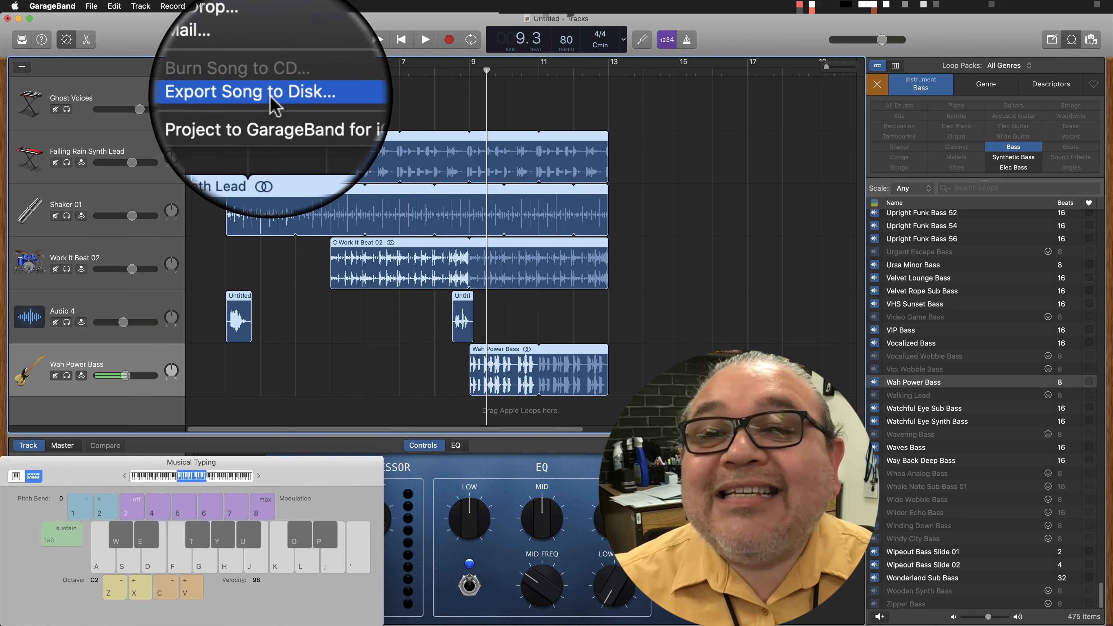
pyautogui.click(270, 97)
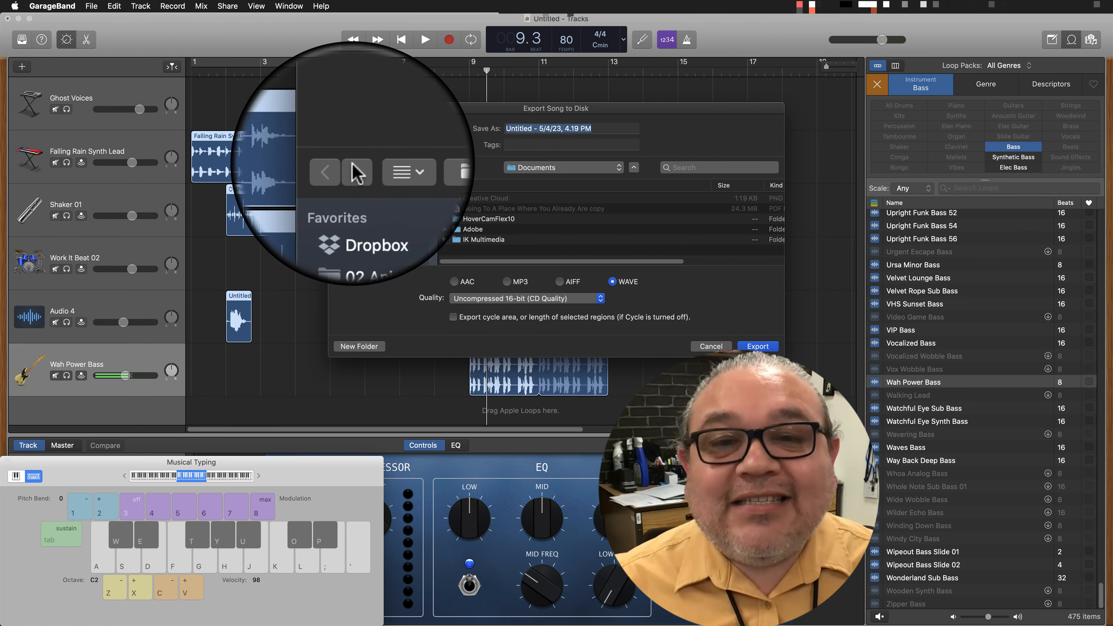
pyautogui.click(368, 214)
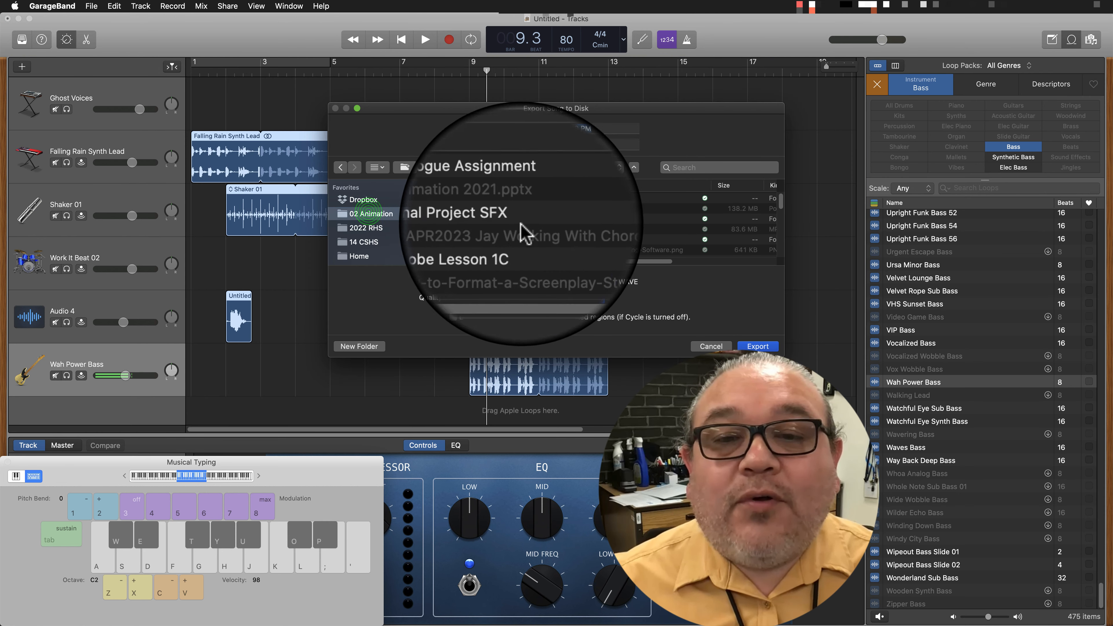
pyautogui.doubleClick(508, 198)
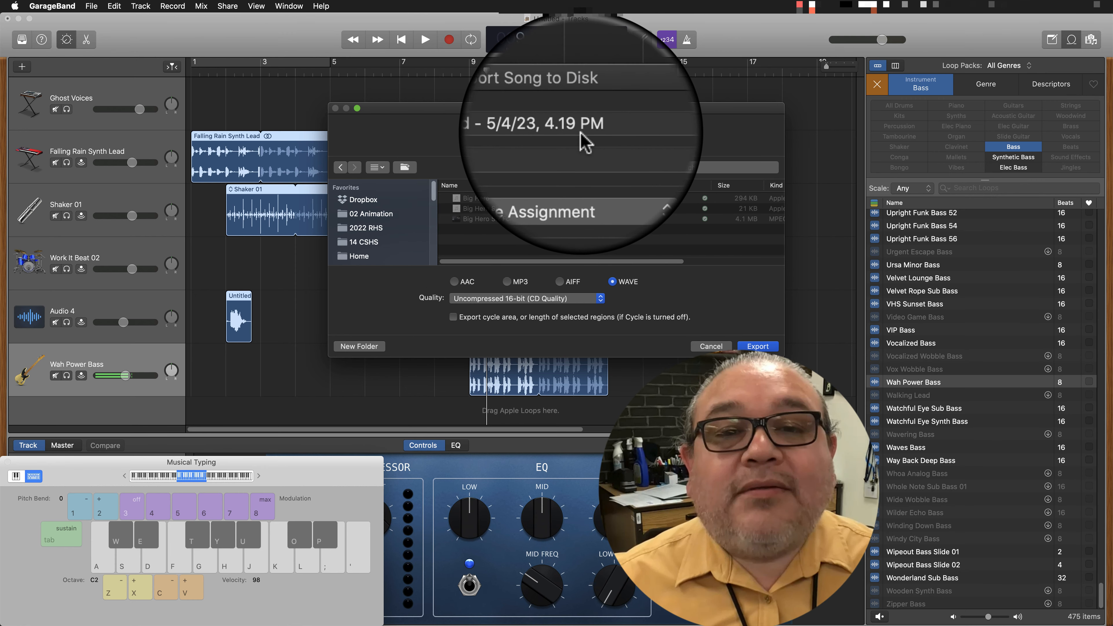
# Replace "Untitled" in the export file name with "Streets of Juarez", keeping the date and time.
pyautogui.click(544, 129)
pyautogui.moveTo(534, 130); pyautogui.dragTo(472, 125)
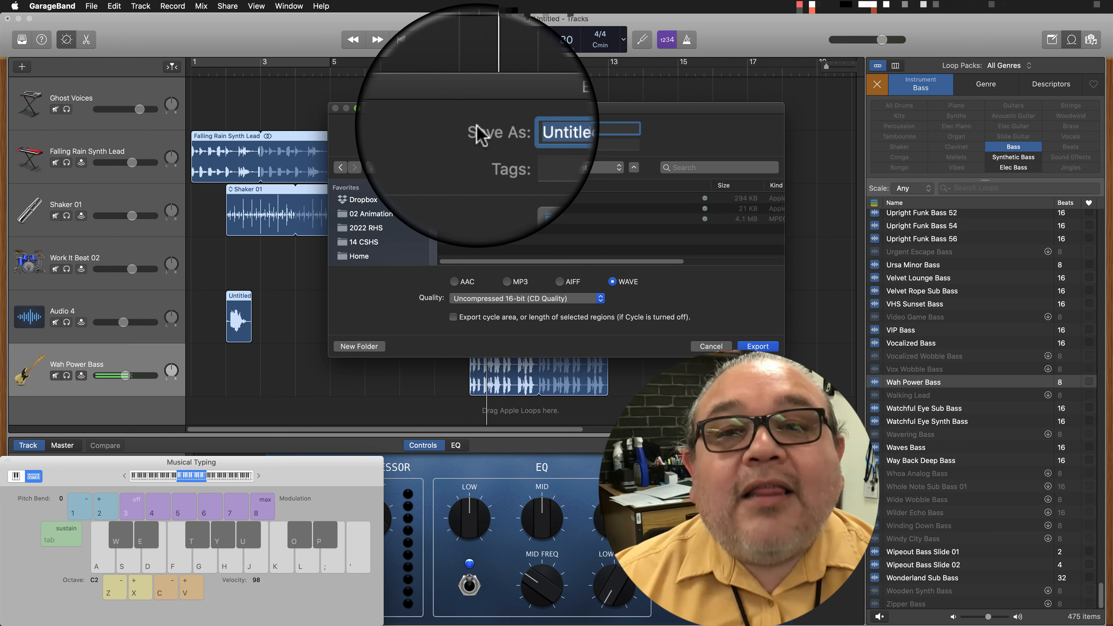
pyautogui.write('Stre')
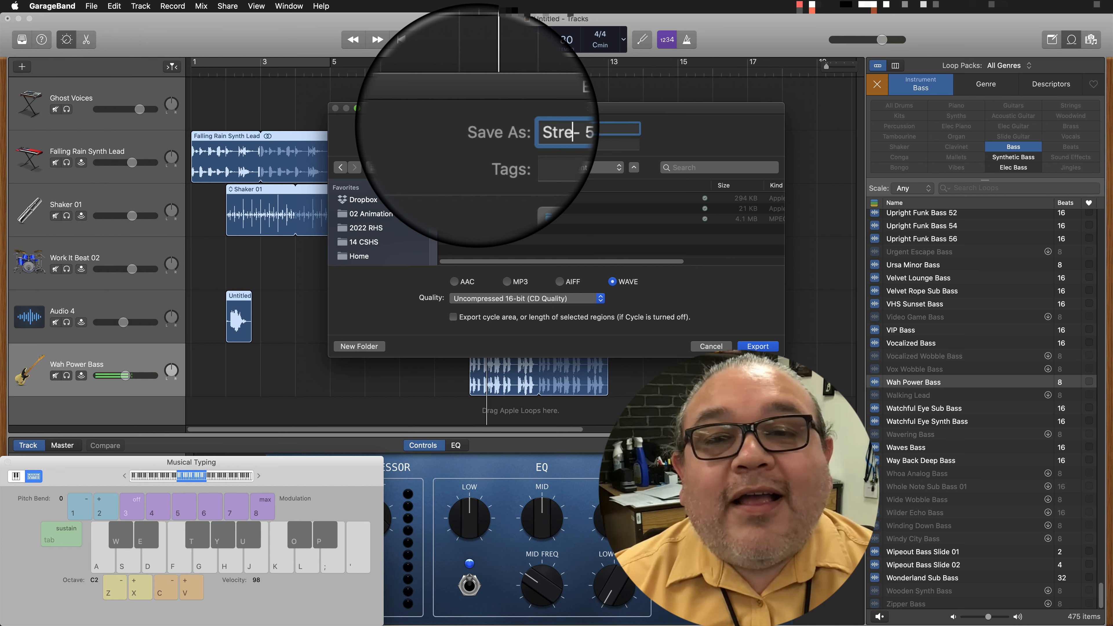
pyautogui.write('ets of Juarez')
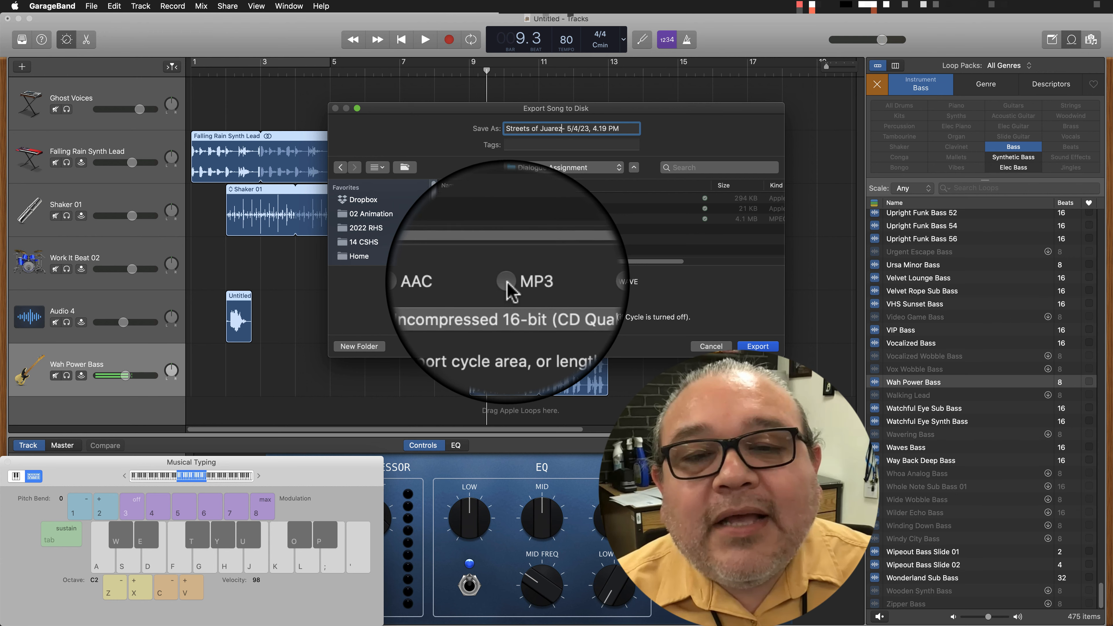
# Export the song as an MP3 limited to the cycle area or selected regions' length, and play the exported file.
pyautogui.click(505, 281)
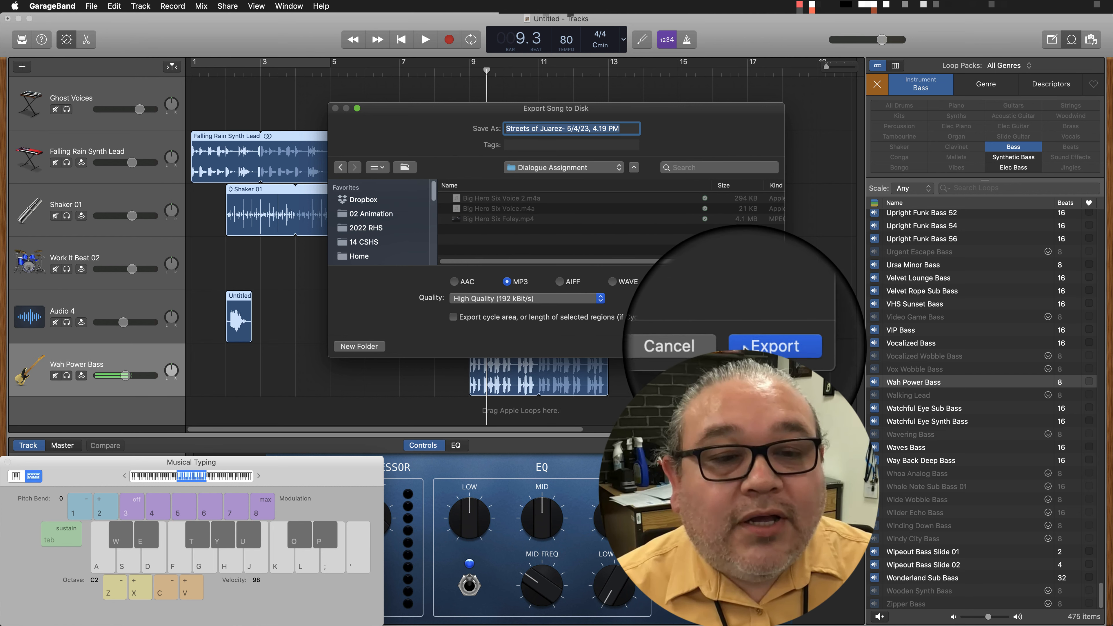
pyautogui.click(572, 317)
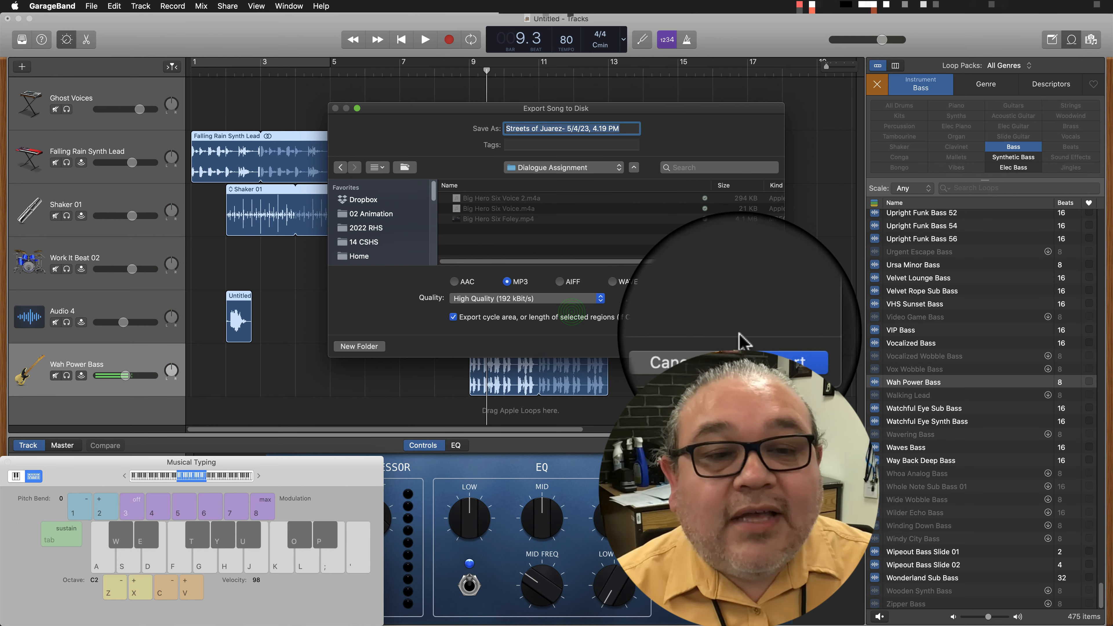
pyautogui.click(745, 345)
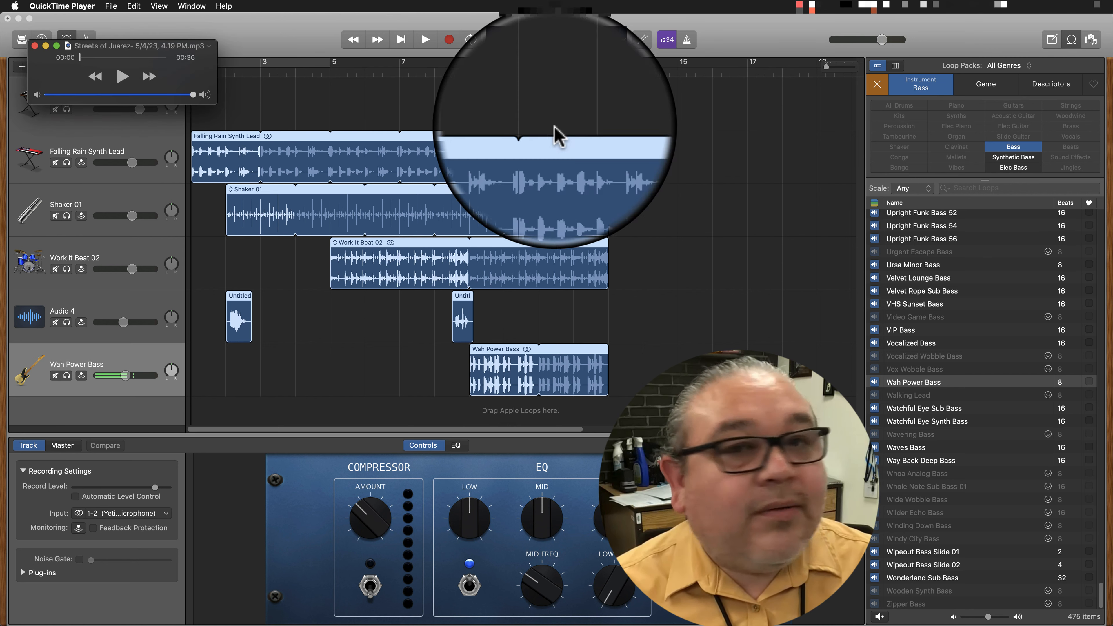
pyautogui.click(126, 82)
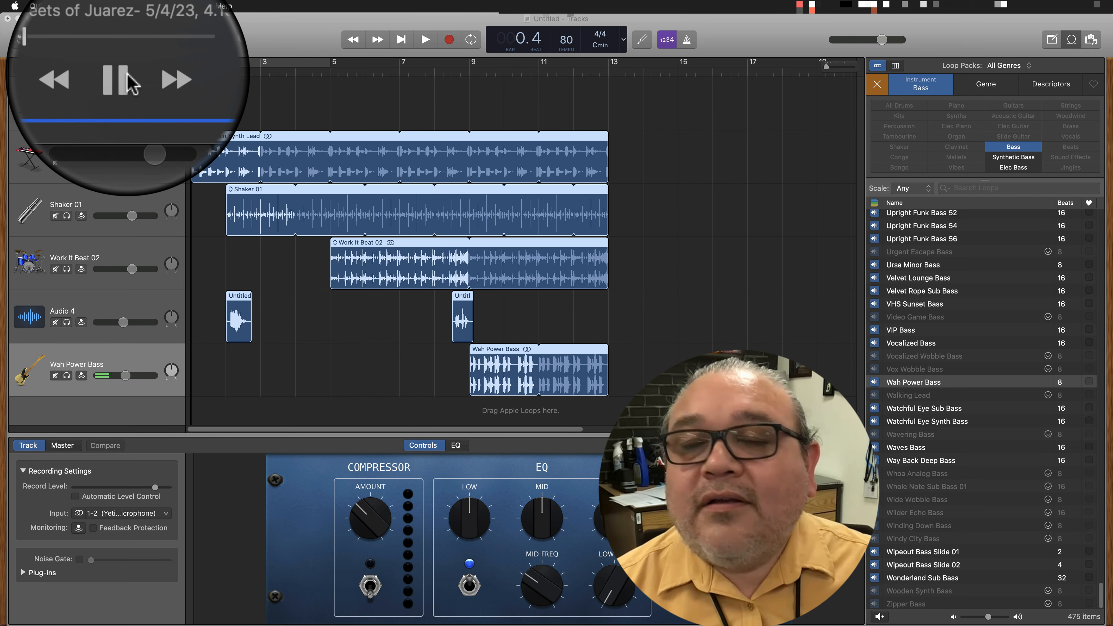